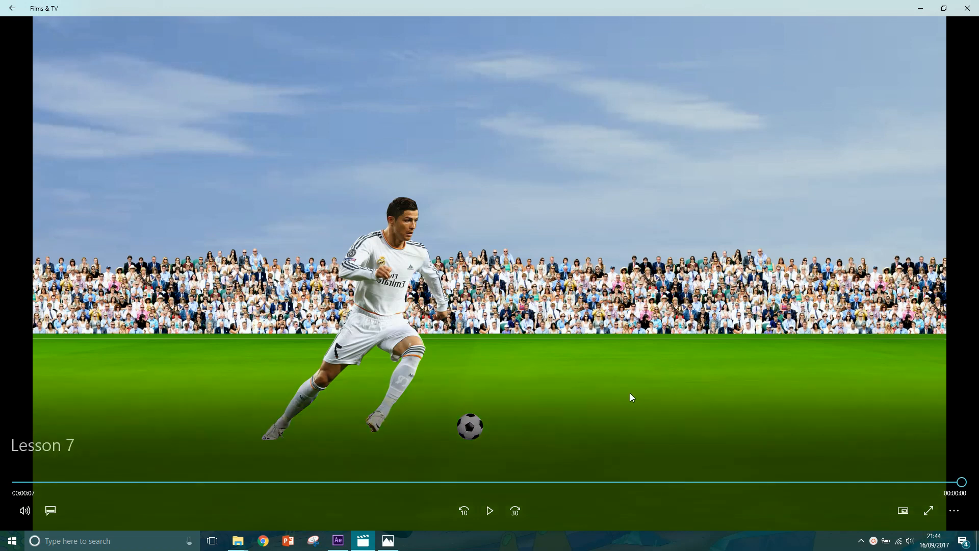
# Step: Review the Lesson 7 sample video and browse the media images of sky, players, ball, pitch and crowd, then return to After Effects
pyautogui.click(490, 510)
pyautogui.click(965, 6)
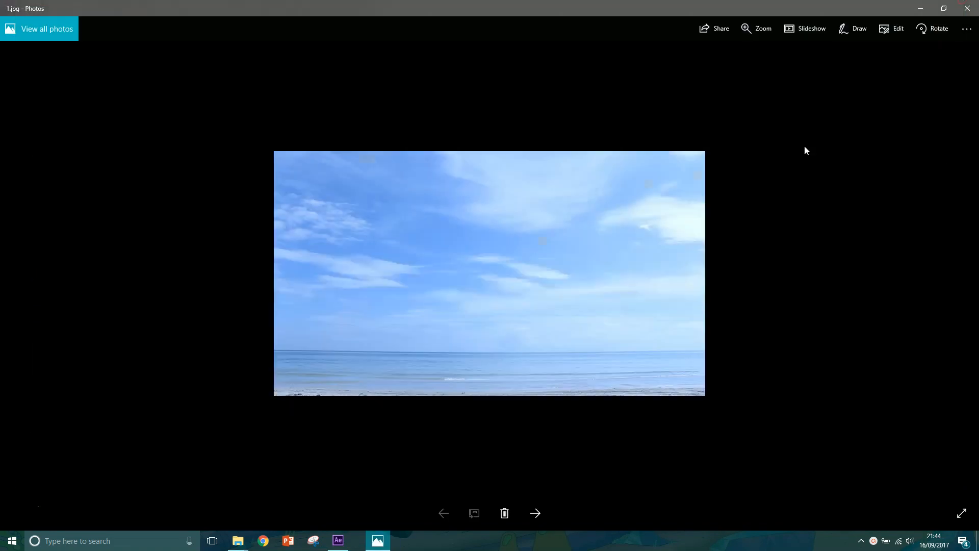
pyautogui.click(534, 513)
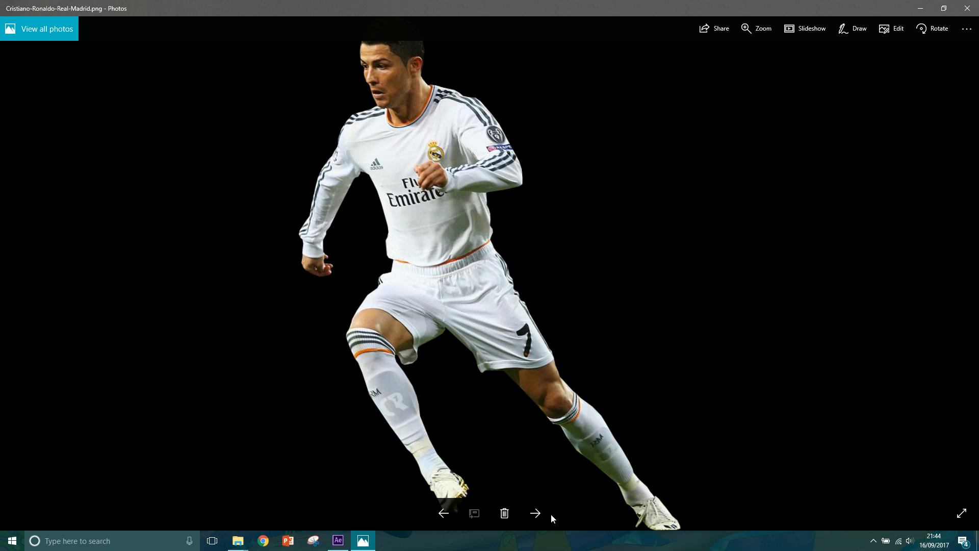
pyautogui.click(535, 513)
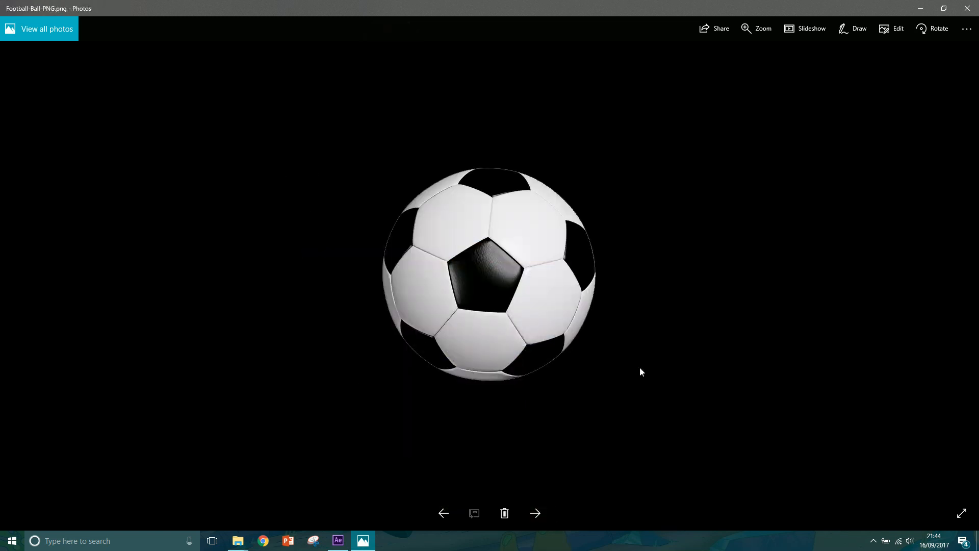
pyautogui.click(549, 514)
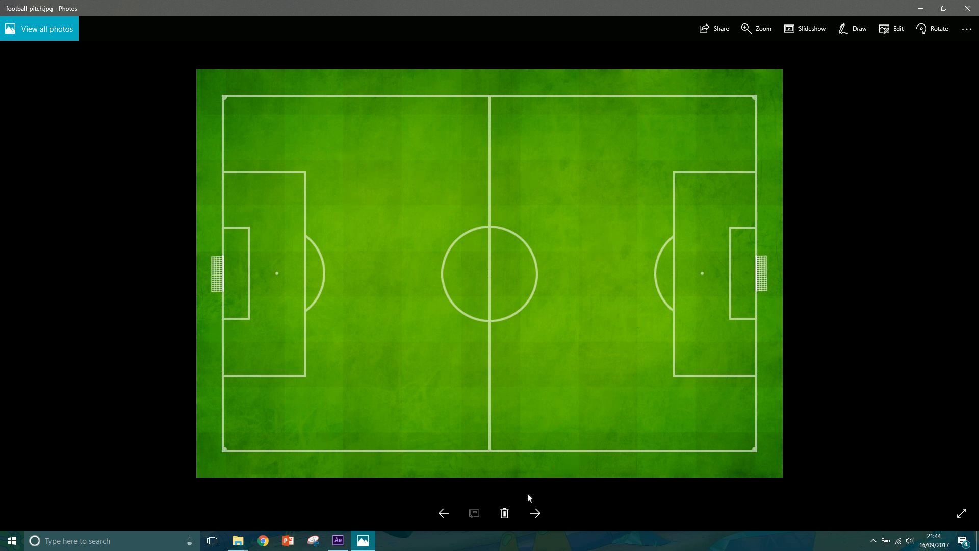
pyautogui.click(535, 513)
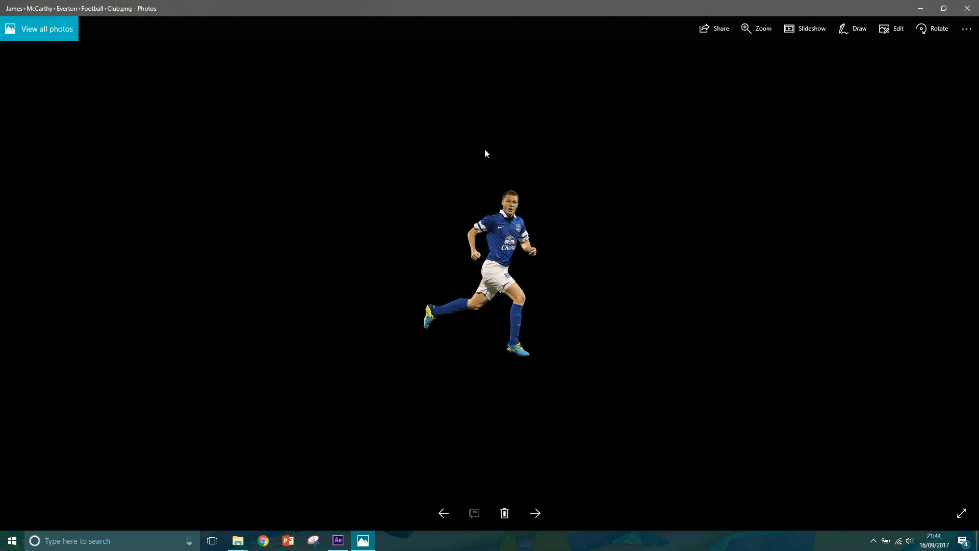
pyautogui.click(535, 513)
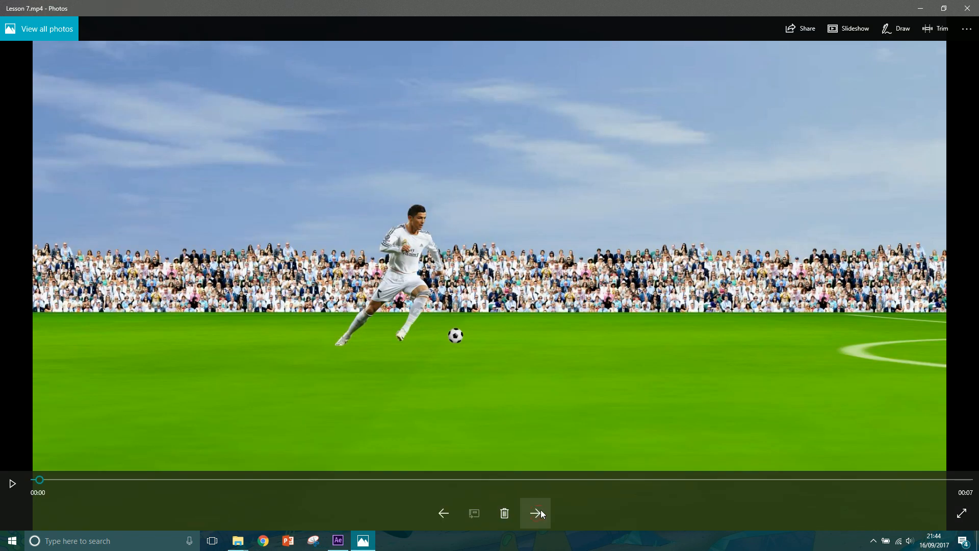
pyautogui.click(535, 513)
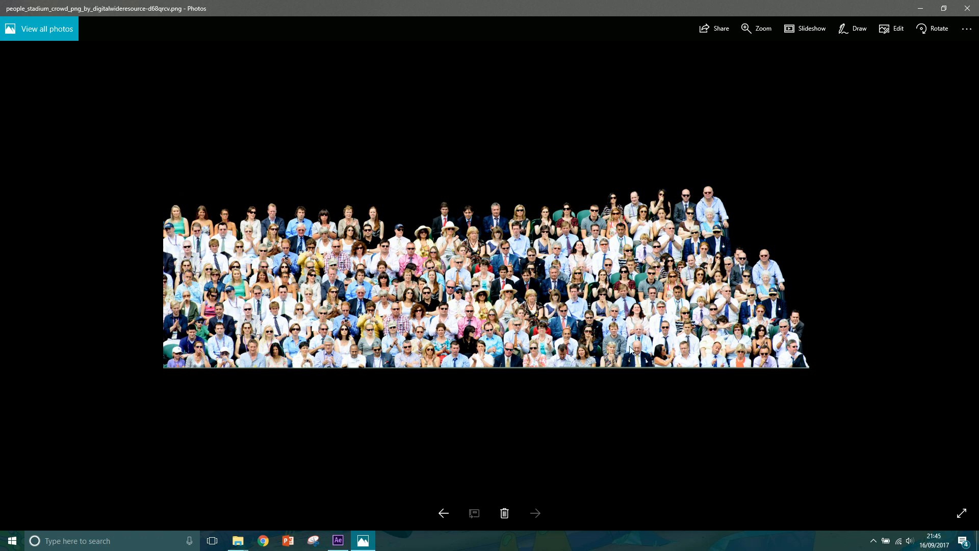
pyautogui.click(539, 513)
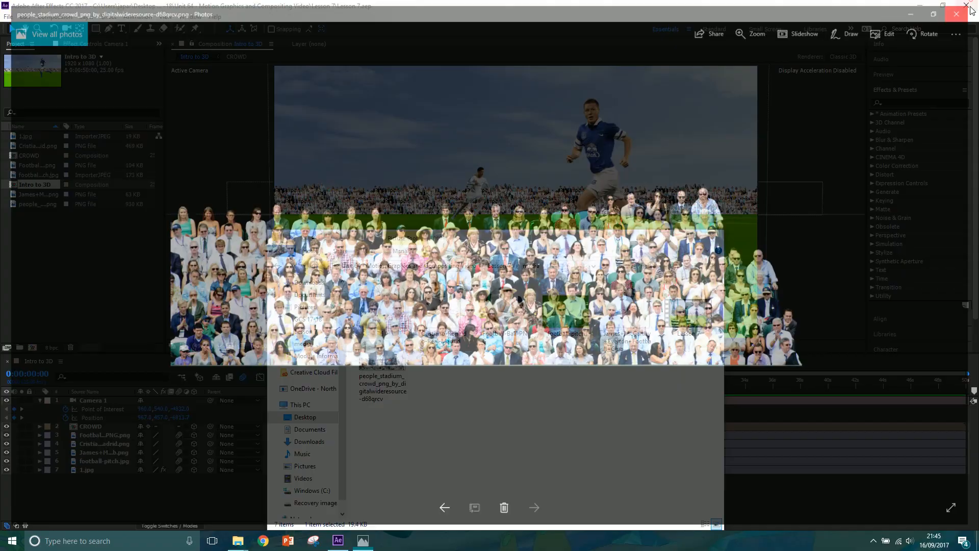
pyautogui.click(968, 8)
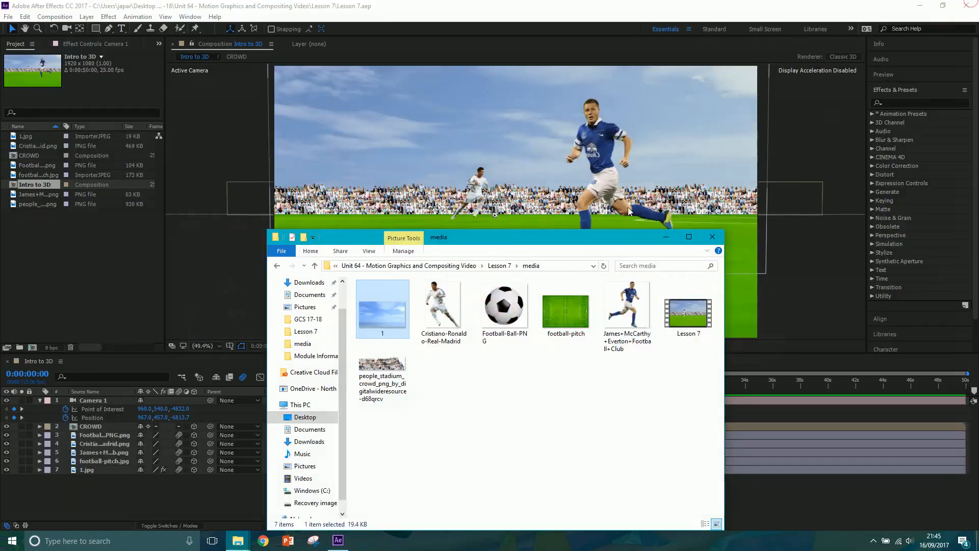
pyautogui.click(671, 241)
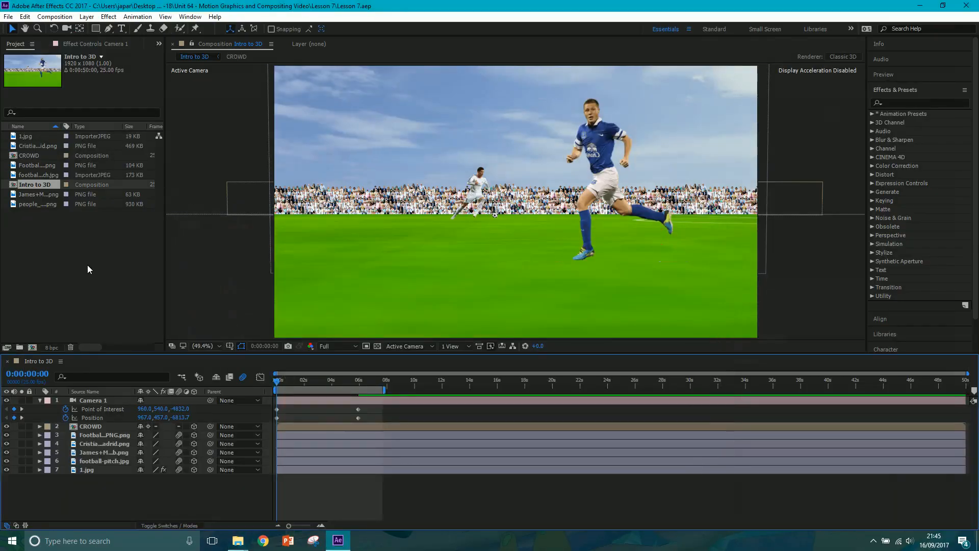
# Step: Select all layers in the Intro to 3D composition to examine their keyframed properties, then clear the selection
pyautogui.moveTo(153, 508); pyautogui.dragTo(82, 403)
pyautogui.press('u')
pyautogui.press('u')
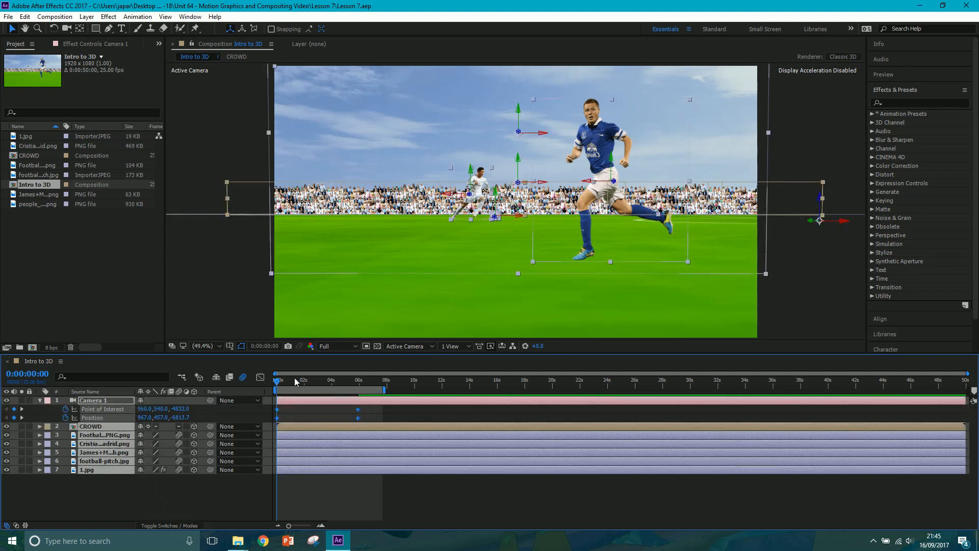
pyautogui.moveTo(288, 380); pyautogui.dragTo(194, 427)
pyautogui.click(175, 498)
# Step: Toggle the visibility of the 1.jpg sky layer and the football-pitch.jpg layer off and on to identify them
pyautogui.click(94, 472)
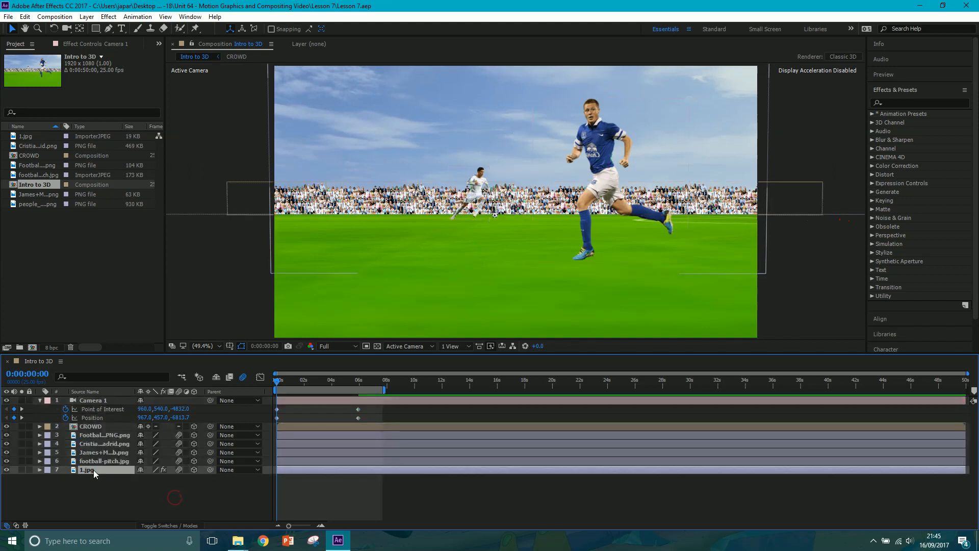
pyautogui.click(7, 470)
pyautogui.click(7, 470)
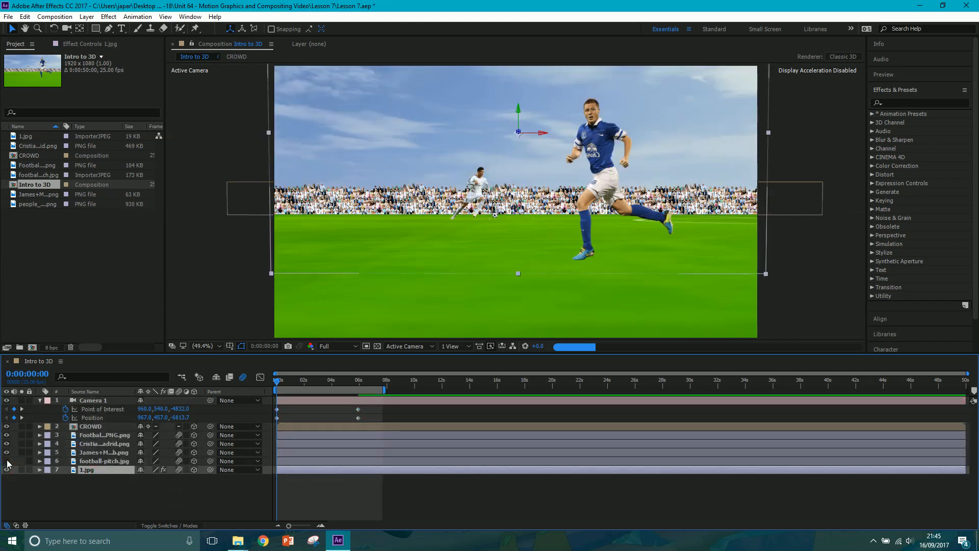
pyautogui.click(7, 462)
pyautogui.click(7, 461)
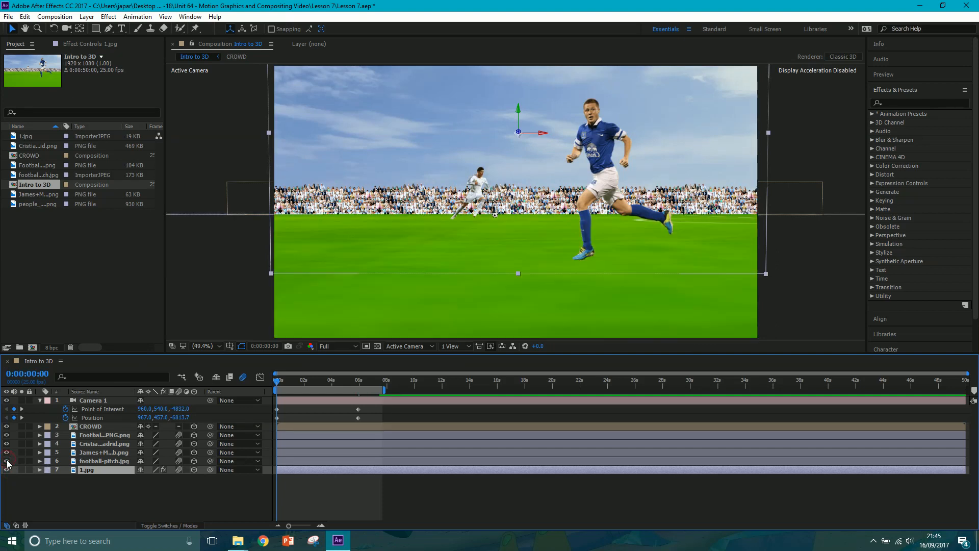
pyautogui.click(113, 462)
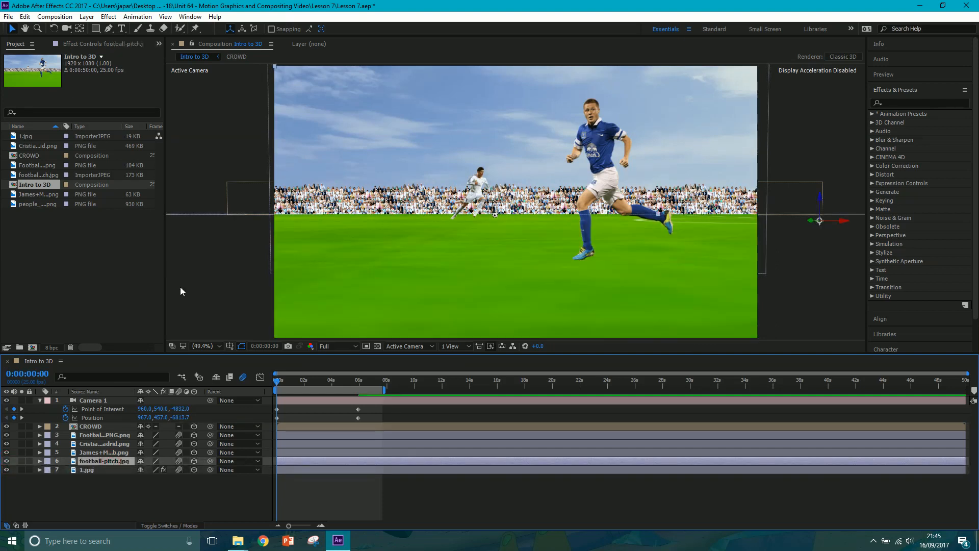
# Step: Toggle the visibility of the two player layers and the ball layer off and on to identify them
pyautogui.click(6, 453)
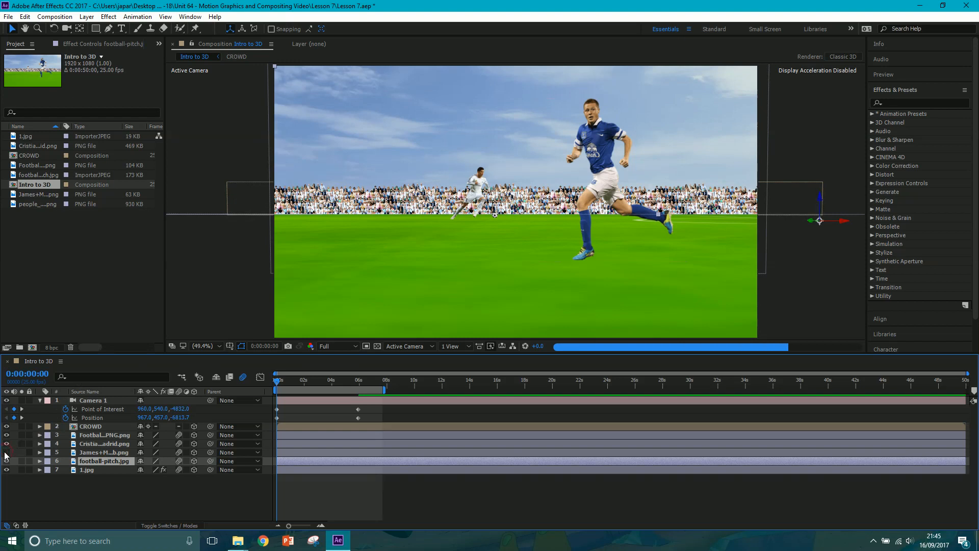
pyautogui.click(6, 452)
pyautogui.click(7, 436)
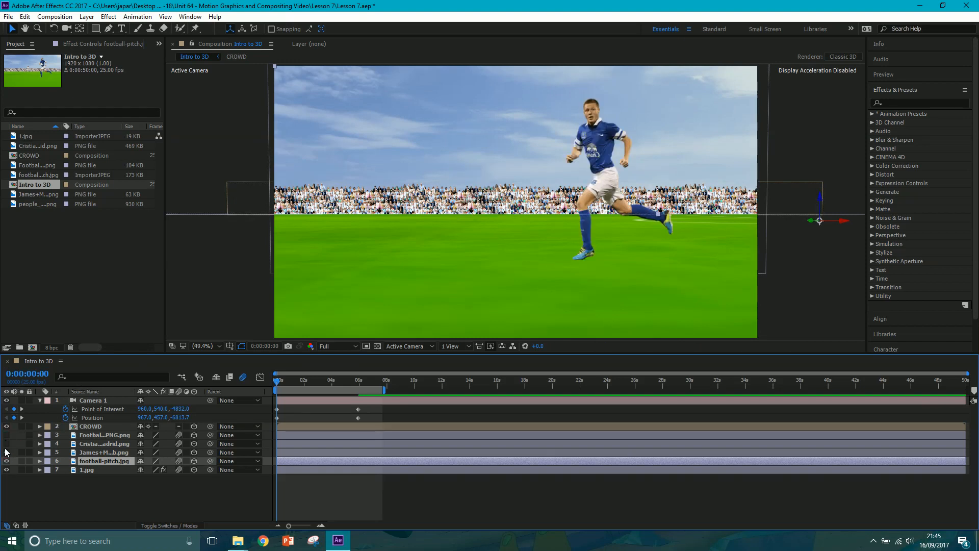
pyautogui.click(6, 436)
pyautogui.click(7, 443)
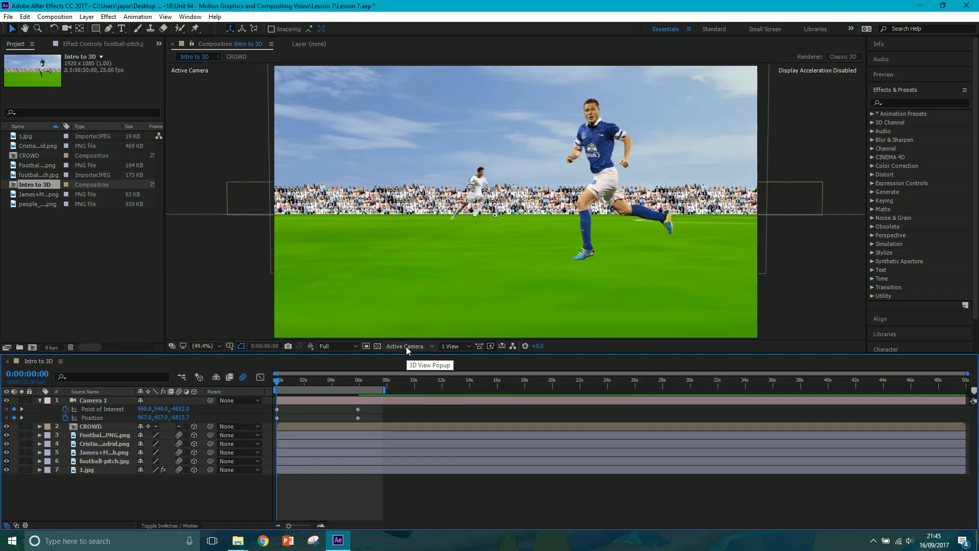
# Step: Switch the composition to the Top view to examine the layout of the whole 3D scene, including the camera
pyautogui.click(409, 346)
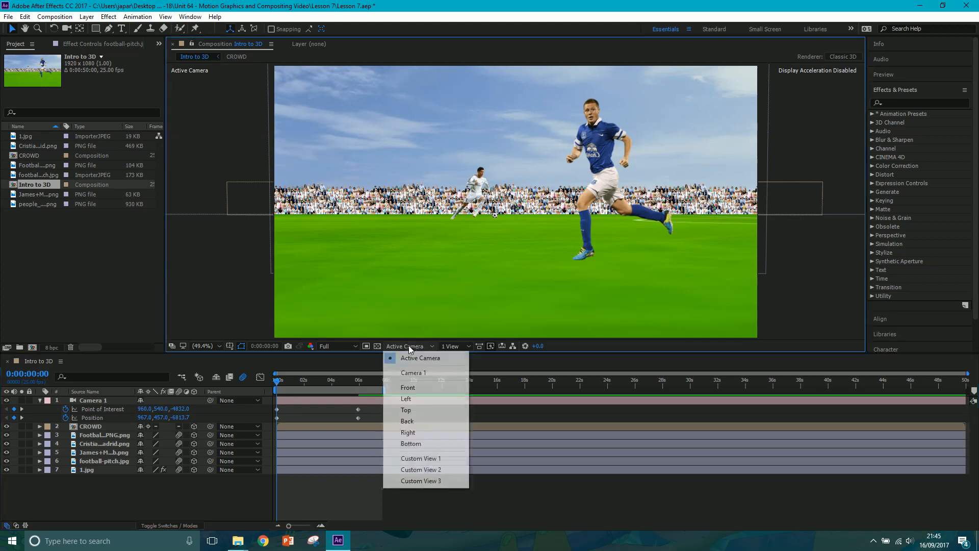
pyautogui.click(414, 410)
pyautogui.scroll(-4, 484, 252)
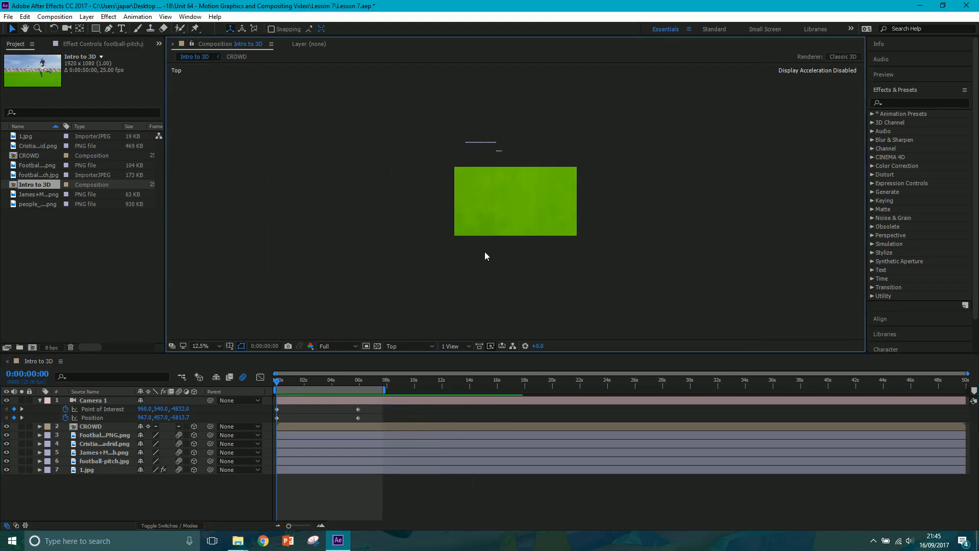
pyautogui.scroll(1, 485, 248)
pyautogui.scroll(-1, 478, 260)
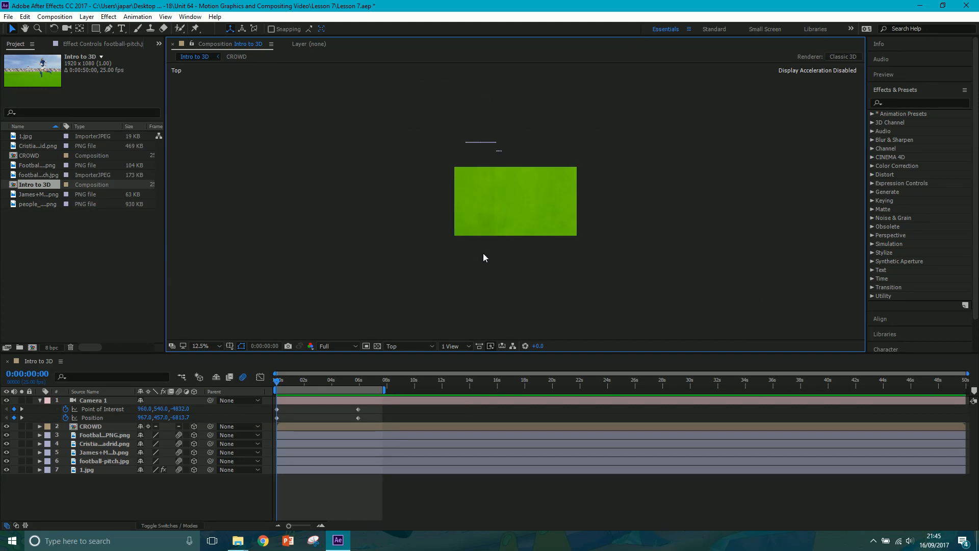
pyautogui.scroll(-2, 512, 249)
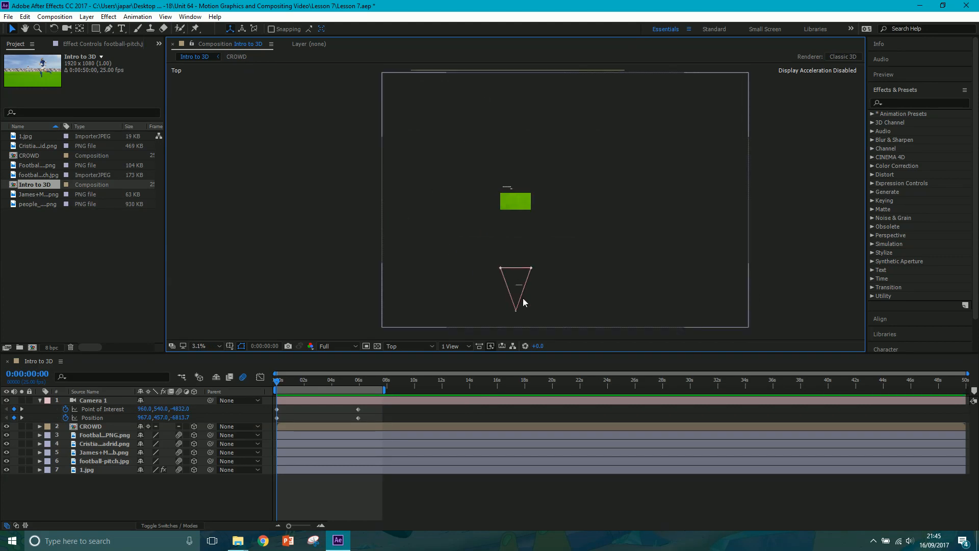
# Step: Select Camera 1 and scrub the timeline to examine its animated path towards the background player
pyautogui.click(516, 310)
pyautogui.click(516, 311)
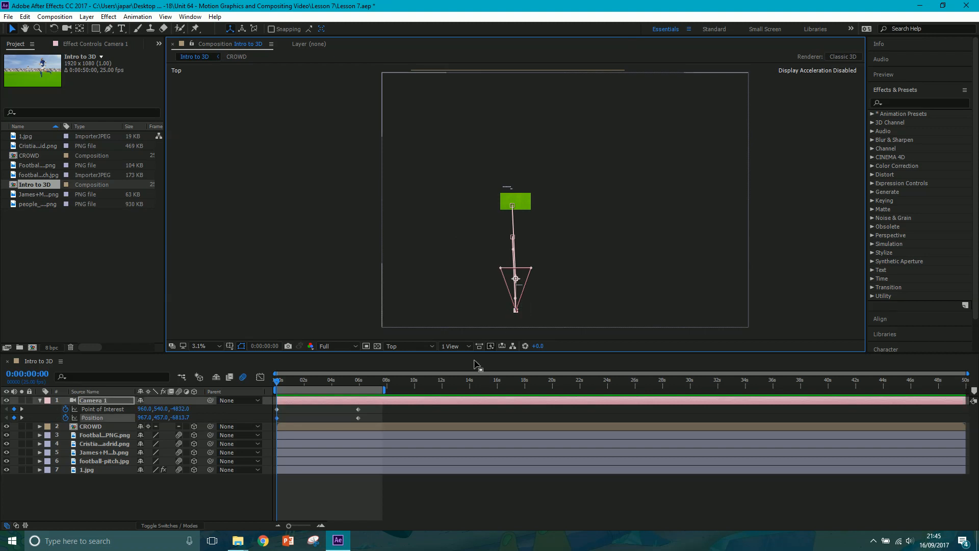
pyautogui.moveTo(276, 387); pyautogui.dragTo(327, 385)
pyautogui.press('space')
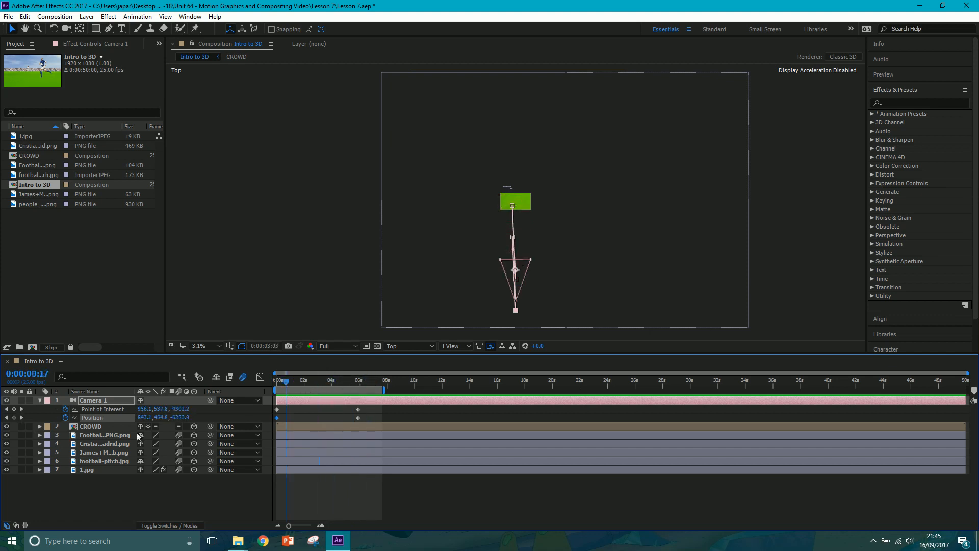
# Step: Select the pitch, both players, the ball and the CROWD layer in turn to examine their positions from above
pyautogui.click(112, 461)
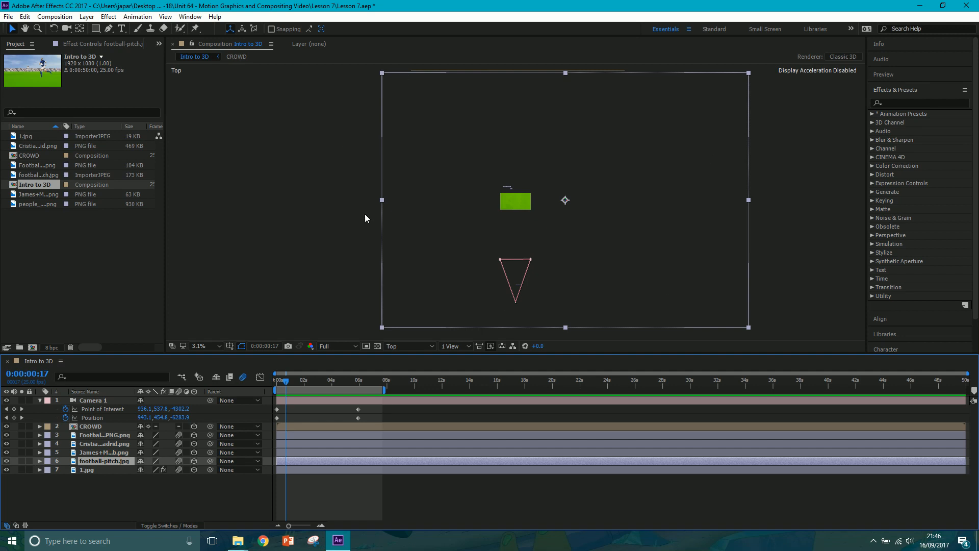
pyautogui.click(99, 453)
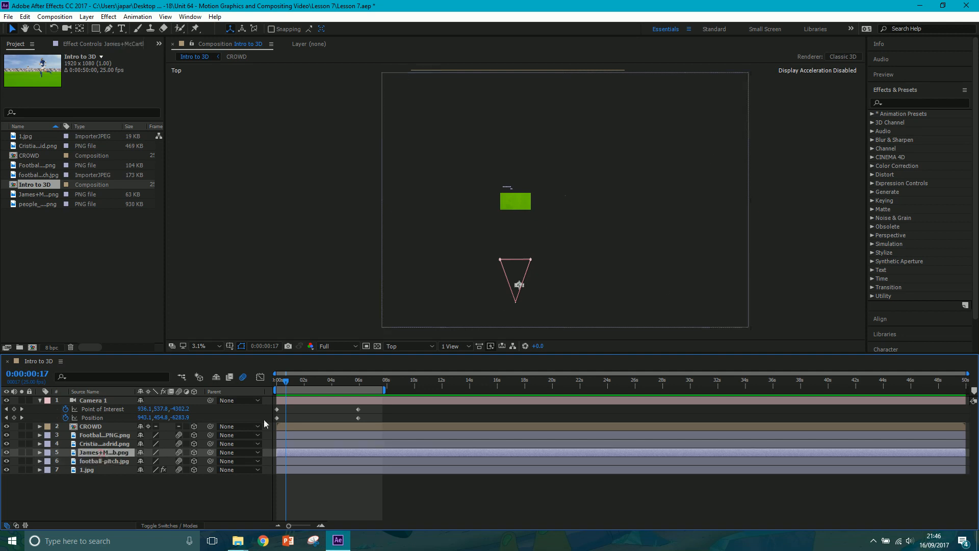
pyautogui.click(104, 444)
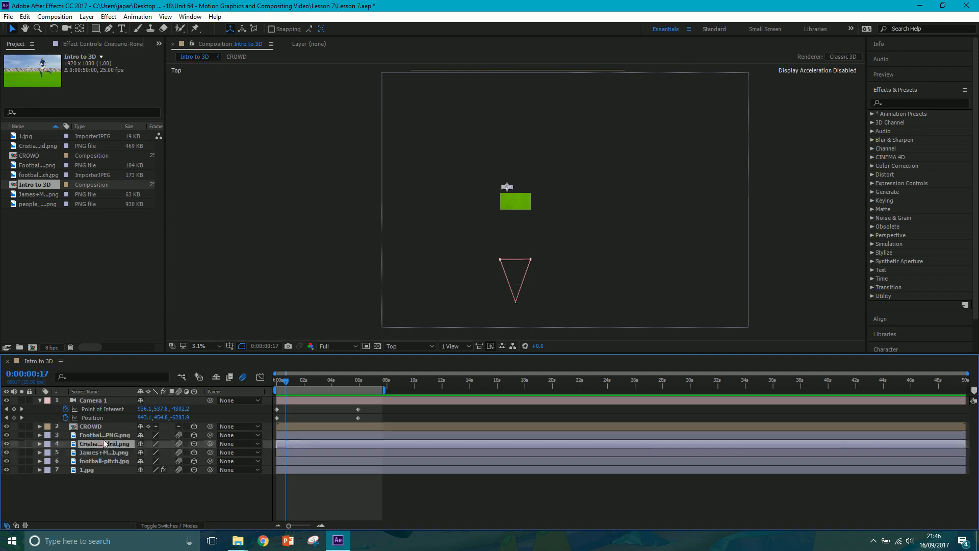
pyautogui.click(104, 435)
pyautogui.click(422, 70)
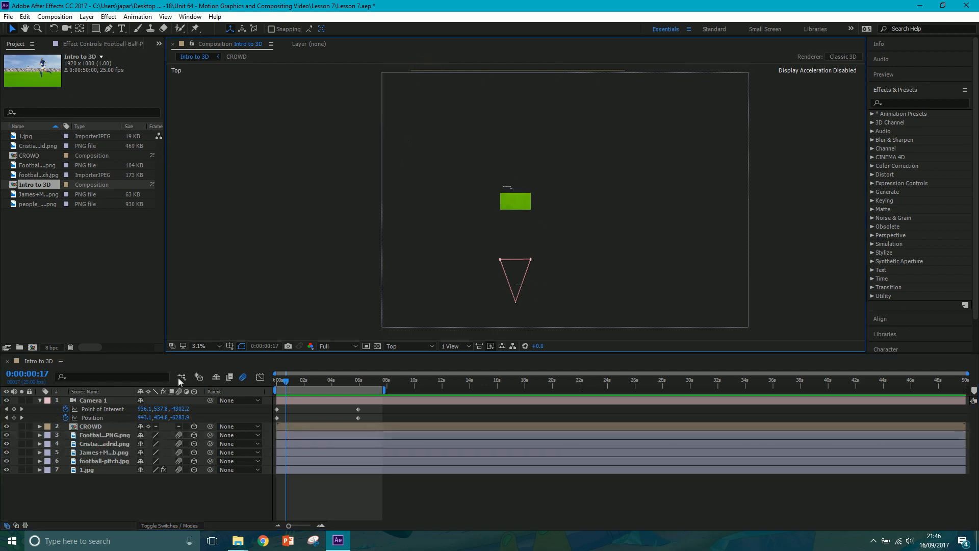
pyautogui.click(99, 427)
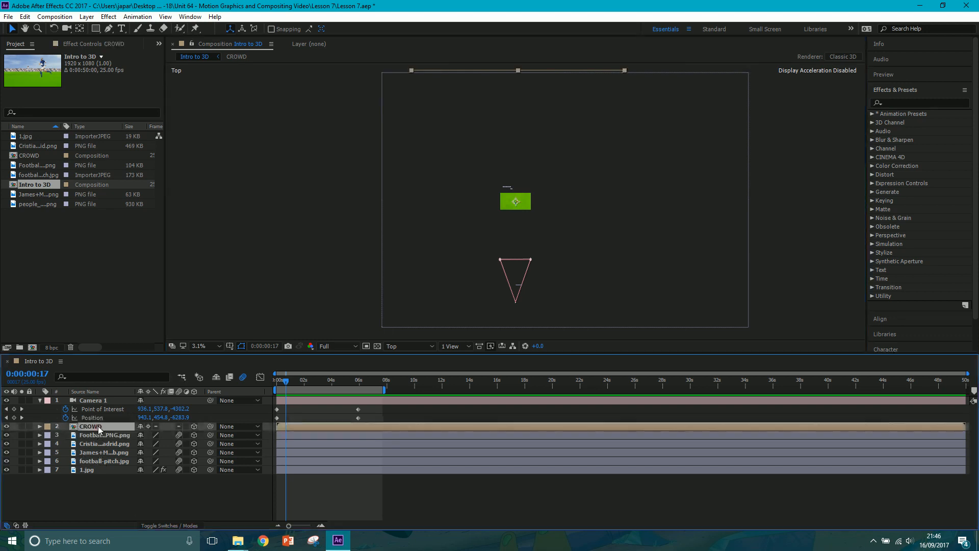
# Step: Return the composition to the Active Camera view at 50% magnification
pyautogui.click(411, 346)
pyautogui.click(427, 355)
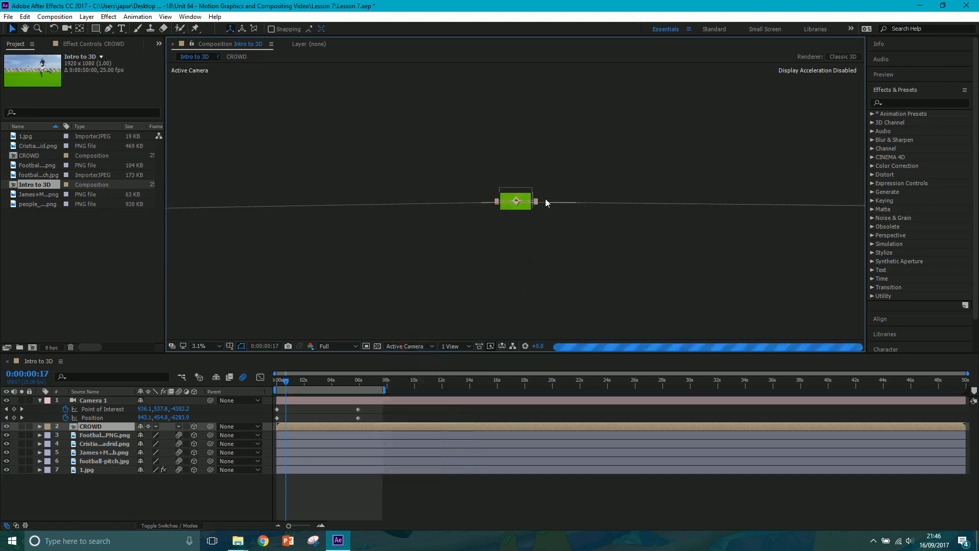
pyautogui.scroll(4, 528, 183)
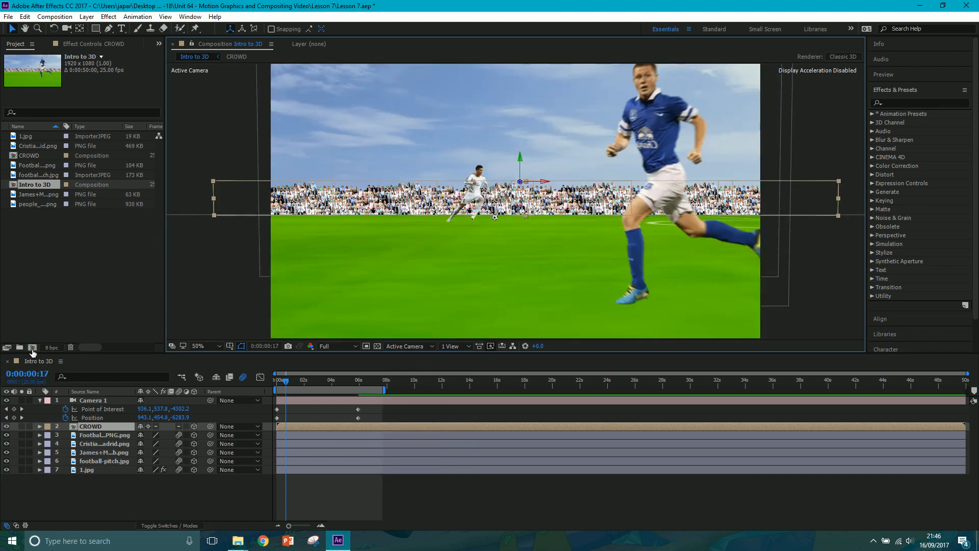
# Step: Start a new composition and change its duration in the Composition Settings
pyautogui.click(32, 348)
pyautogui.moveTo(149, 5); pyautogui.dragTo(470, 113)
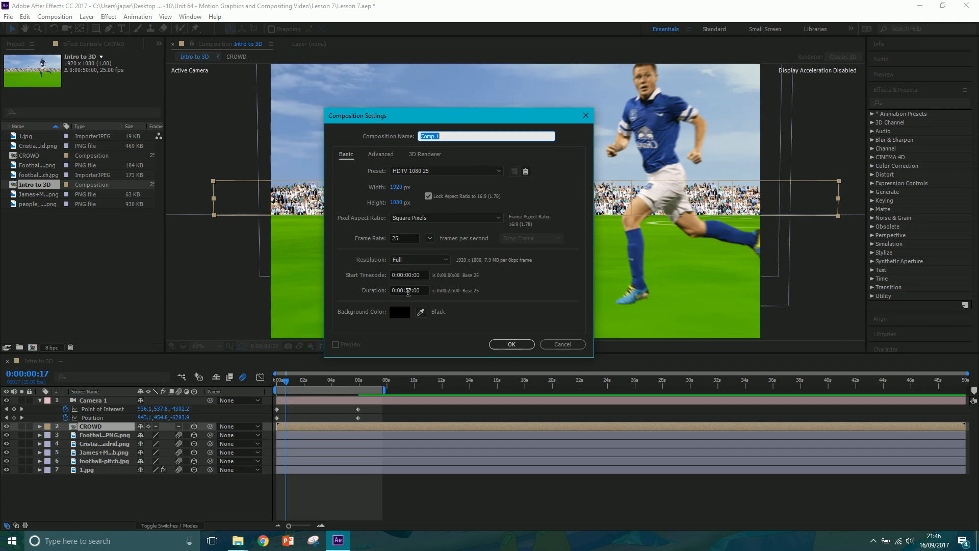
pyautogui.click(411, 292)
pyautogui.press('BackSpace')
pyautogui.press('BackSpace')
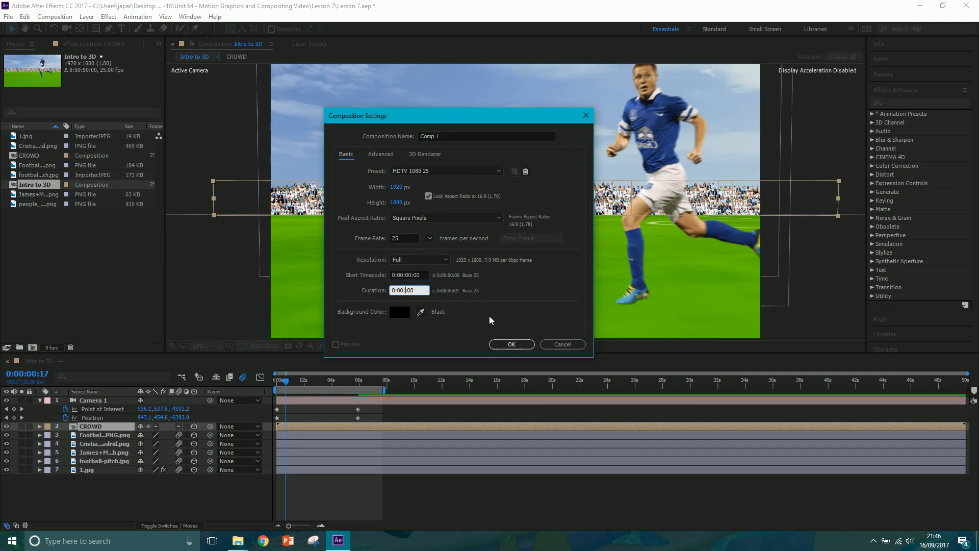
pyautogui.write('00')
# Step: Review the available 3D renderers for the new composition, keeping Classic 3D
pyautogui.click(428, 155)
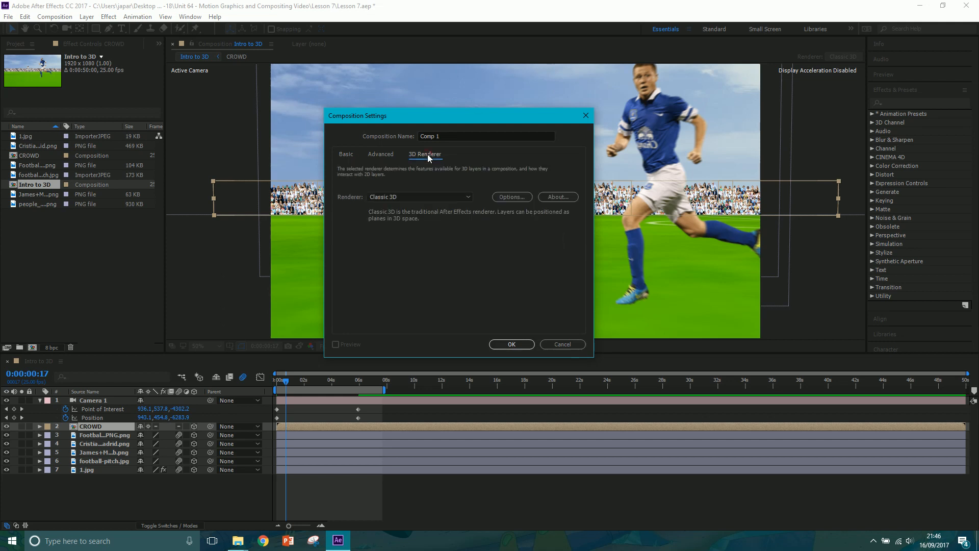
pyautogui.click(423, 194)
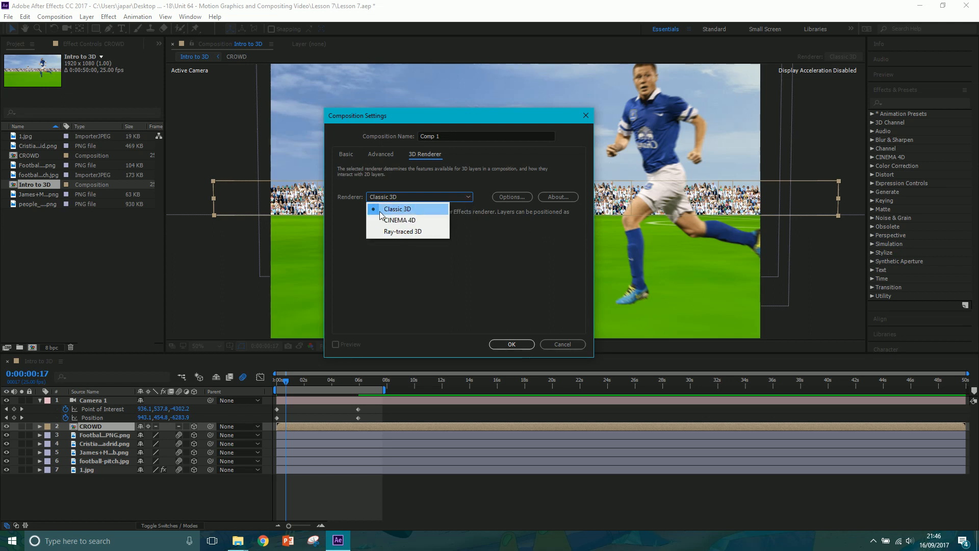
pyautogui.click(502, 253)
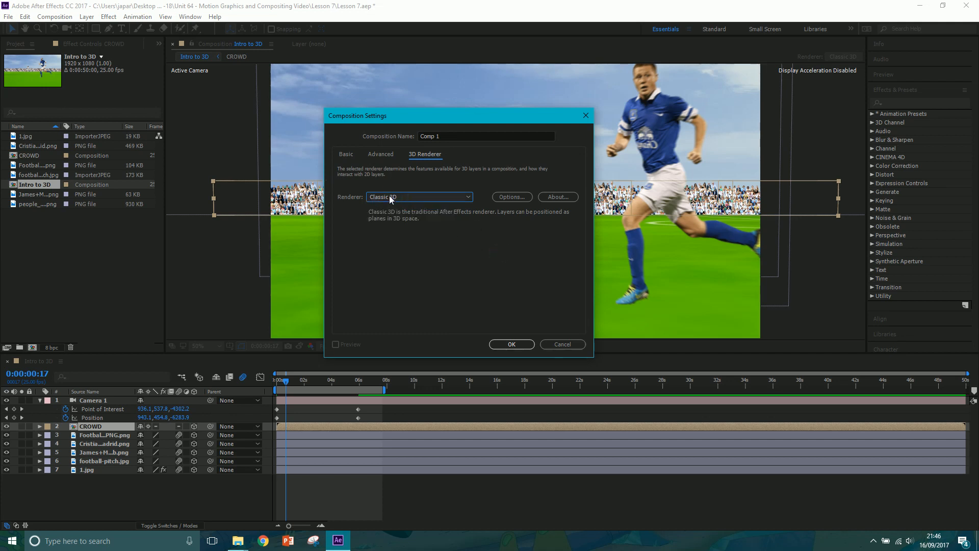
# Step: Create the composition under the name FOOTBAL STADIUM FLY THROUGH and move the current time to 0:00:05:14
pyautogui.click(347, 155)
pyautogui.click(458, 136)
pyautogui.write('FOOTBAL STD')
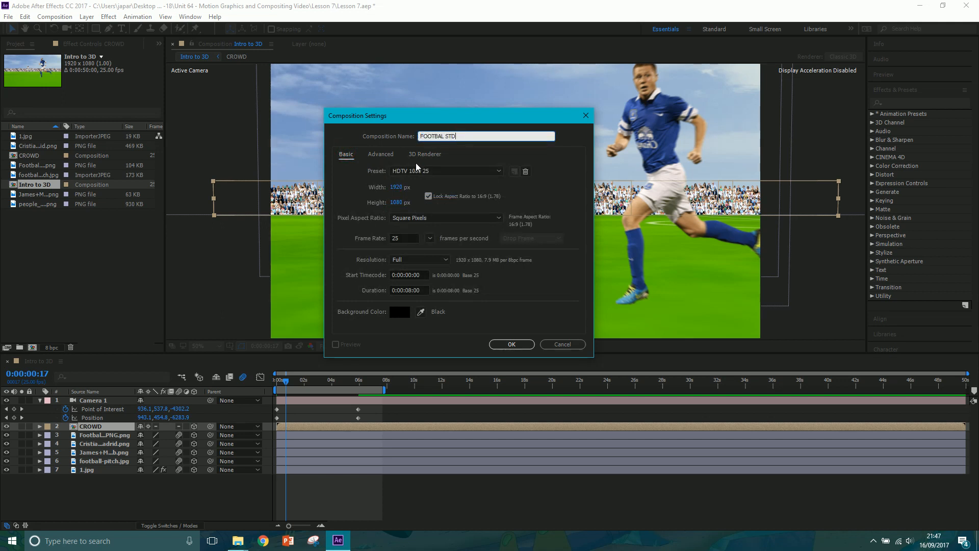
pyautogui.press('BackSpace')
pyautogui.write('ADIUM FLY THROUGH')
pyautogui.click(511, 344)
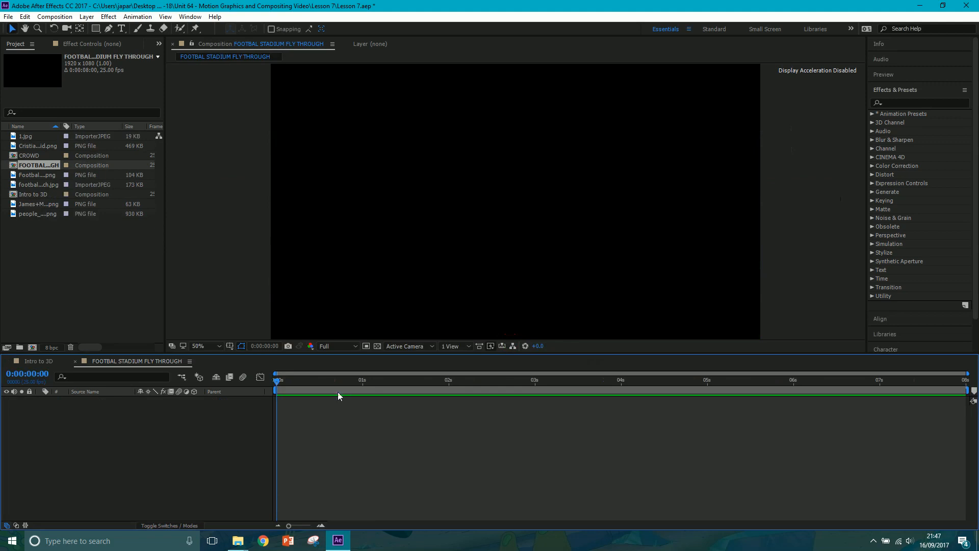
pyautogui.moveTo(338, 382); pyautogui.dragTo(756, 381)
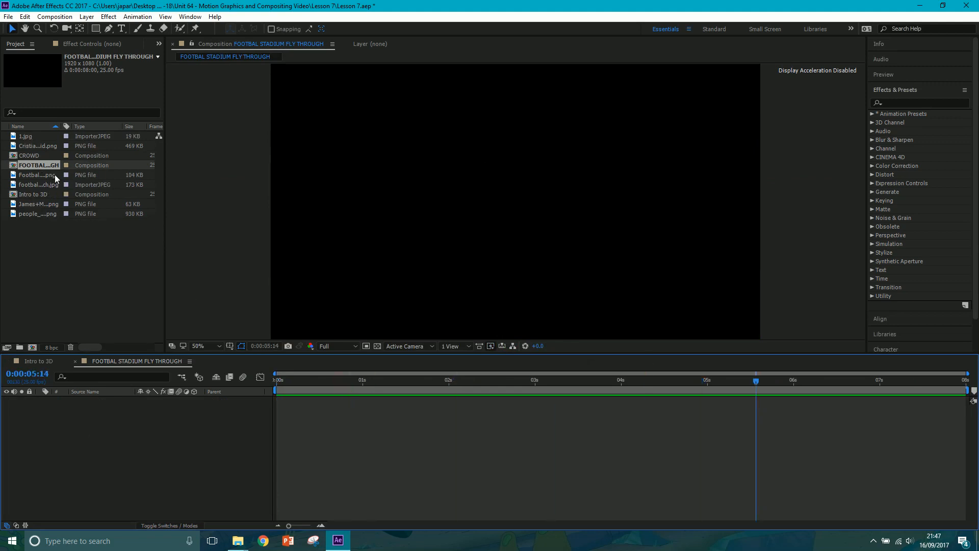
# Step: Rename the 1.jpg footage item in the project as SKY
pyautogui.click(31, 136)
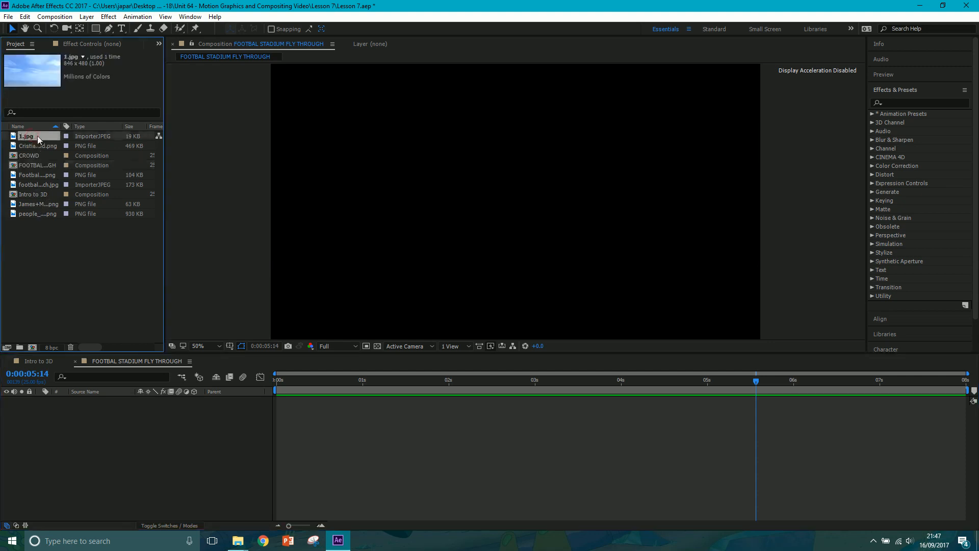
pyautogui.rightClick(32, 133)
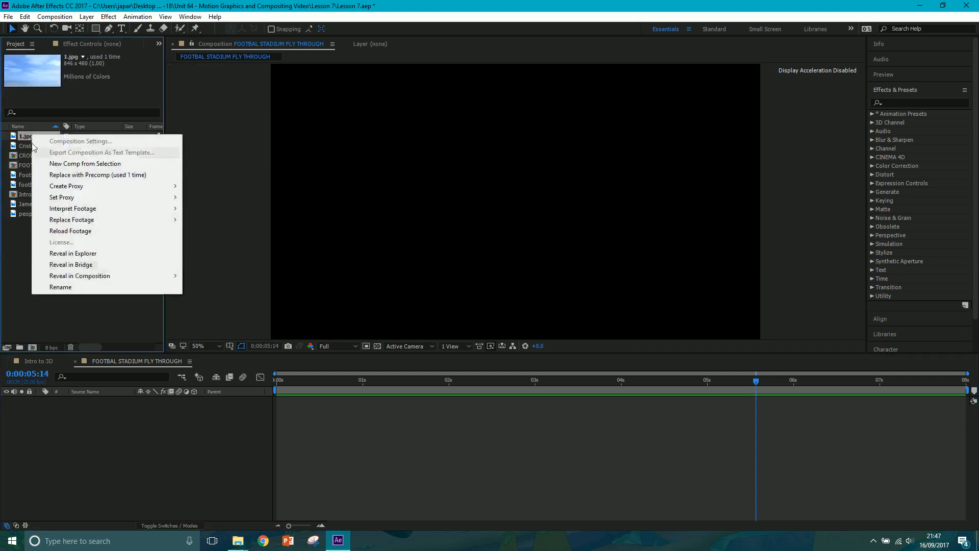
pyautogui.click(55, 286)
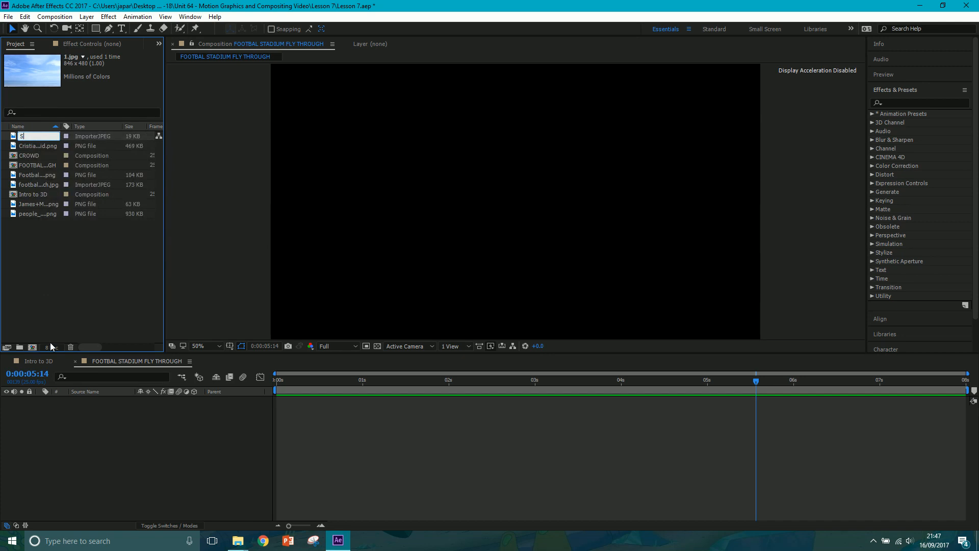
pyautogui.click(51, 291)
# Step: Add SKY to the composition and scale it to 233% so it fills the frame
pyautogui.moveTo(37, 212); pyautogui.dragTo(80, 423)
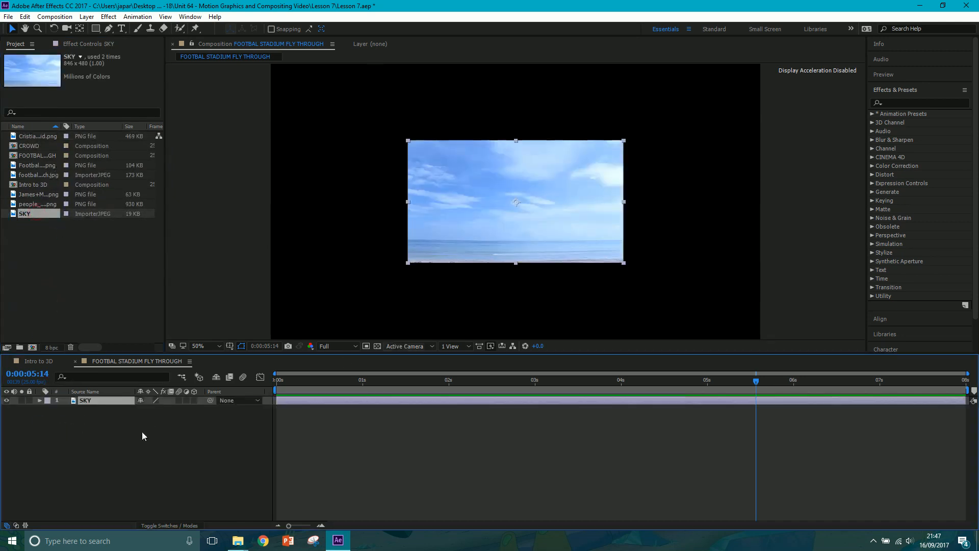
pyautogui.moveTo(167, 412); pyautogui.dragTo(236, 409)
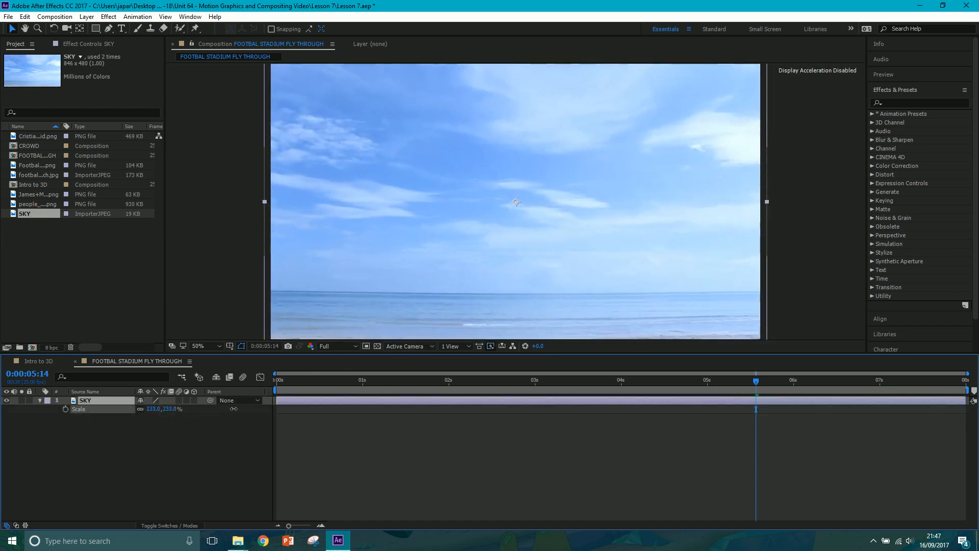
pyautogui.click(162, 460)
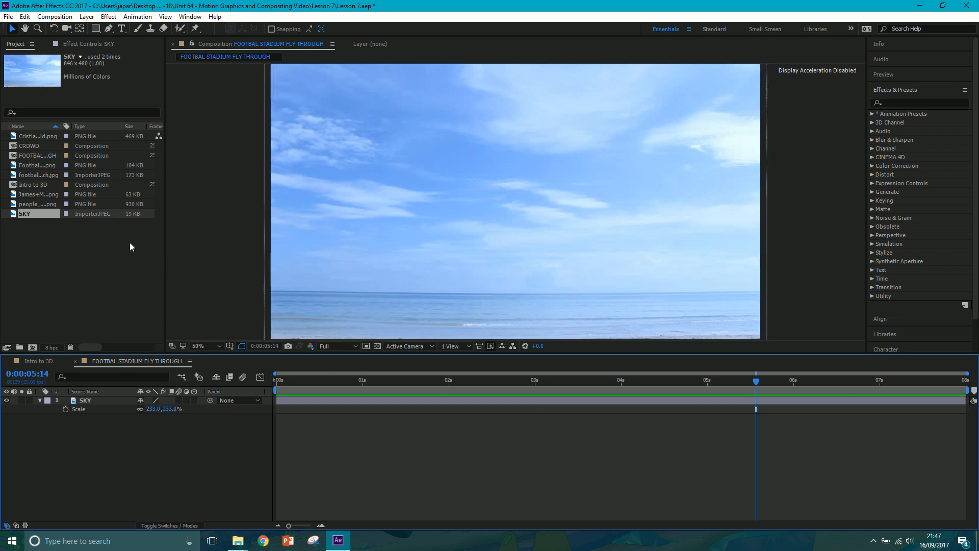
# Step: Add the people crowd image as a layer above SKY and move it to the lower right of the frame
pyautogui.click(44, 204)
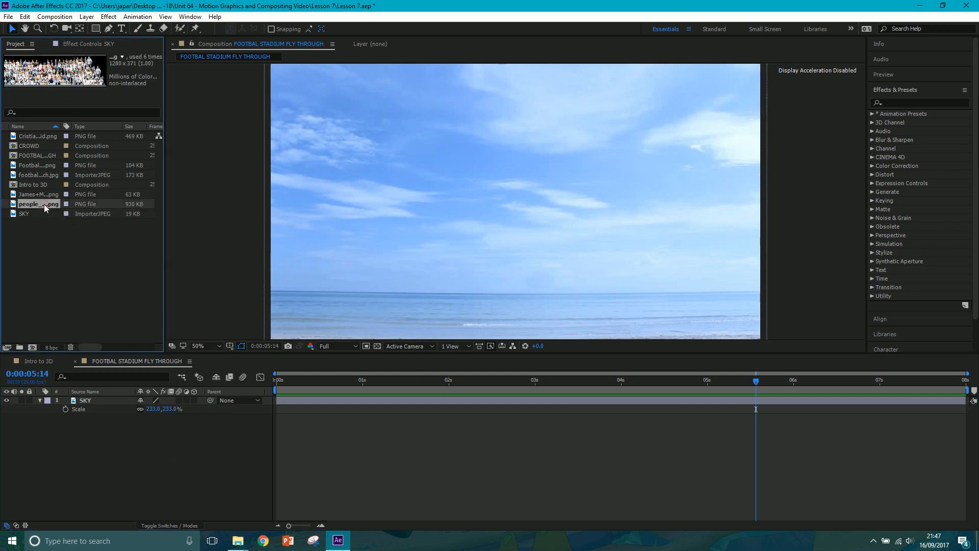
pyautogui.click(45, 195)
pyautogui.moveTo(42, 203); pyautogui.dragTo(96, 400)
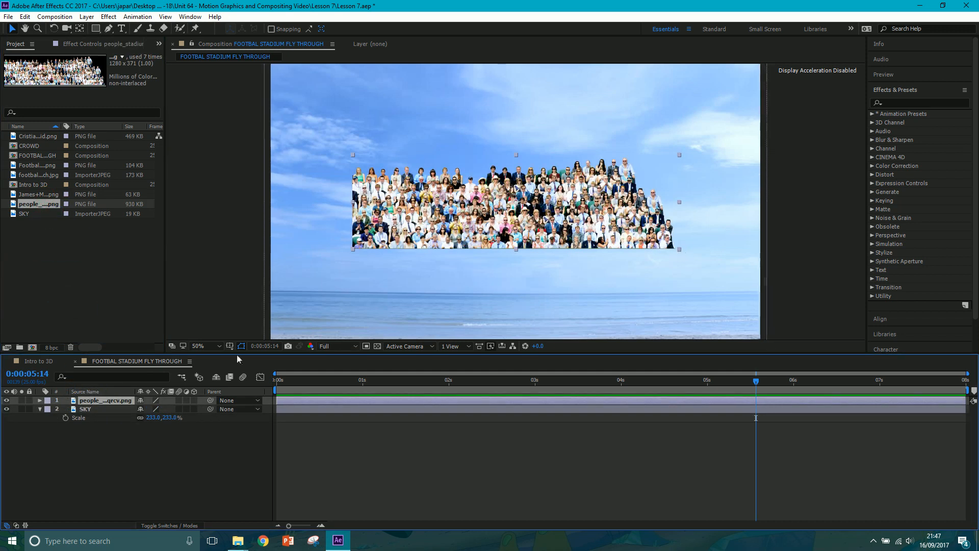
pyautogui.moveTo(571, 215); pyautogui.dragTo(675, 283)
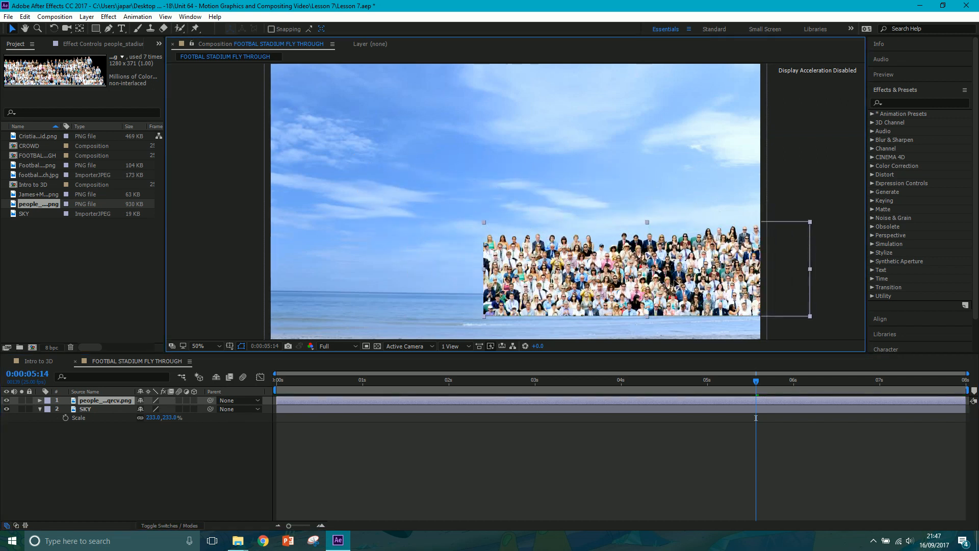
# Step: Scale the crowd layer to 62% and shift it to the right edge of the frame, just over the horizon
pyautogui.click(114, 402)
pyautogui.press('s')
pyautogui.moveTo(156, 409); pyautogui.dragTo(136, 409)
pyautogui.moveTo(601, 273); pyautogui.dragTo(618, 274)
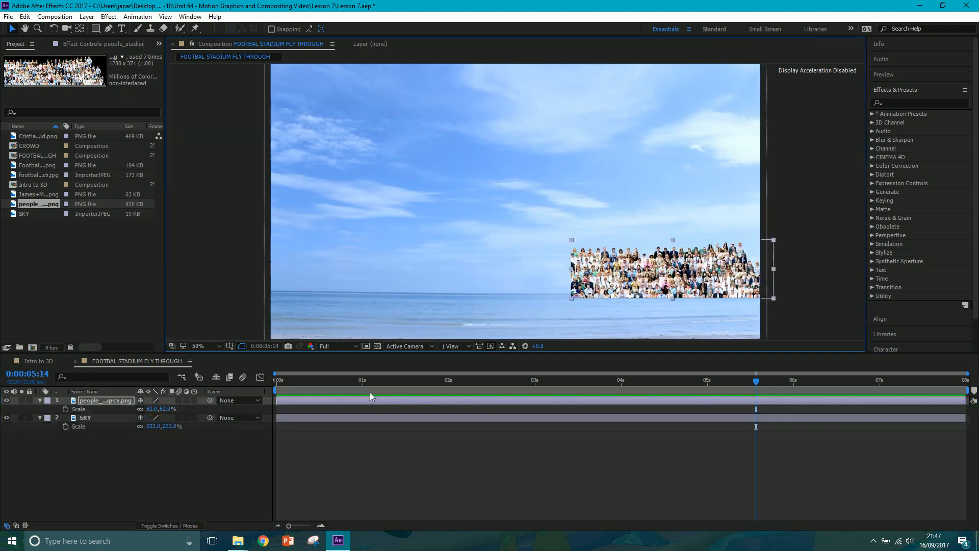
pyautogui.click(115, 413)
pyautogui.click(107, 401)
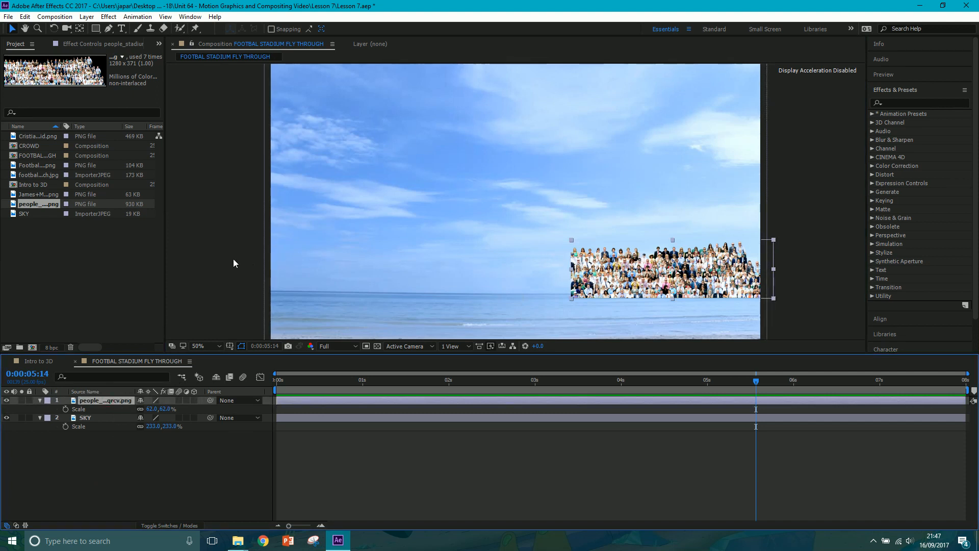
# Step: Add the white-kit player image as a layer above the crowd and mirror it horizontally to face right
pyautogui.click(37, 194)
pyautogui.moveTo(37, 193); pyautogui.dragTo(60, 193)
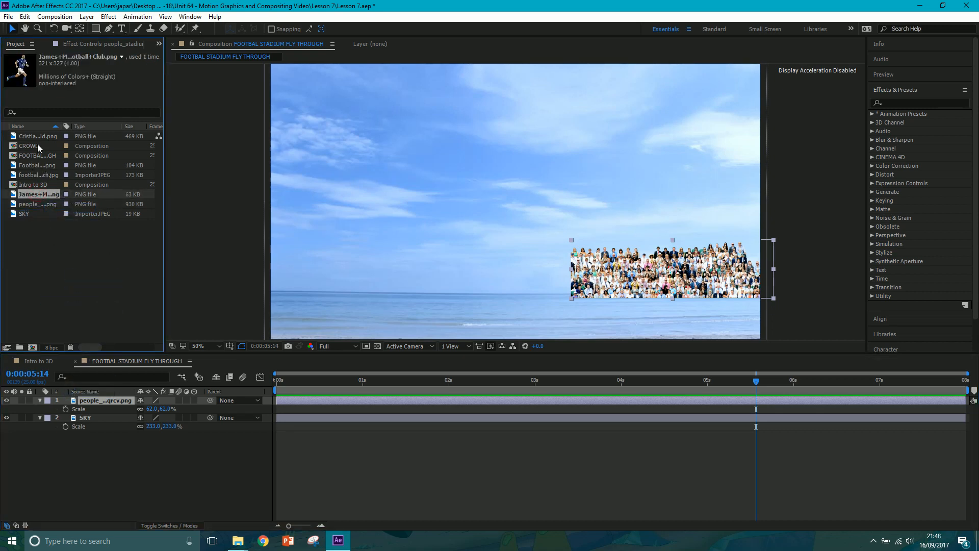
pyautogui.moveTo(38, 137); pyautogui.dragTo(112, 393)
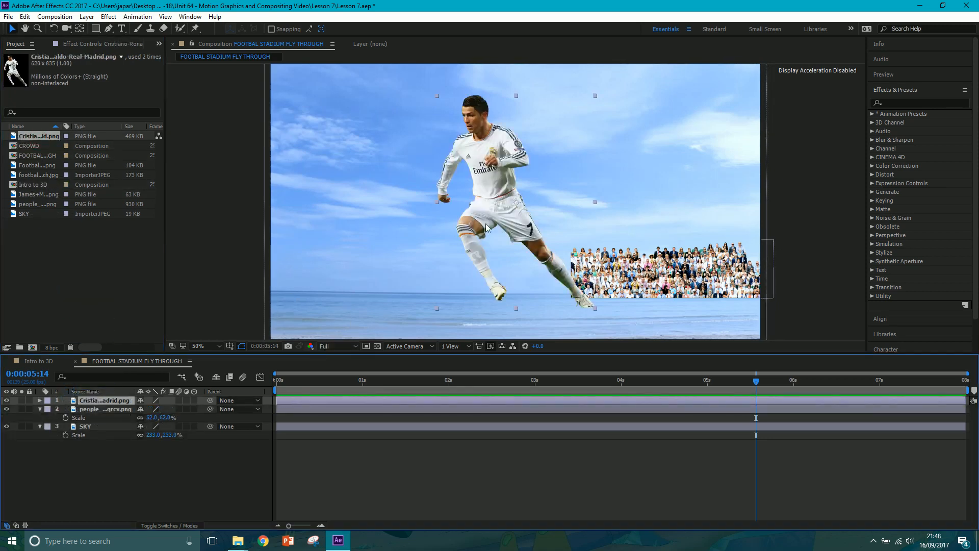
pyautogui.moveTo(596, 201); pyautogui.dragTo(438, 202)
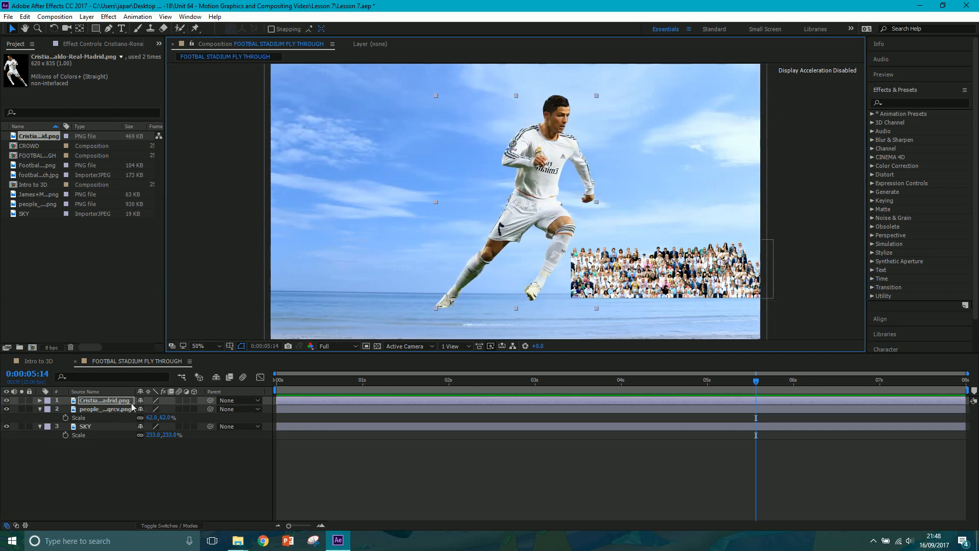
# Step: Set the white-kit player's horizontal scale to exactly -100%, unlinked from the vertical scale, and move him left of centre
pyautogui.press('s')
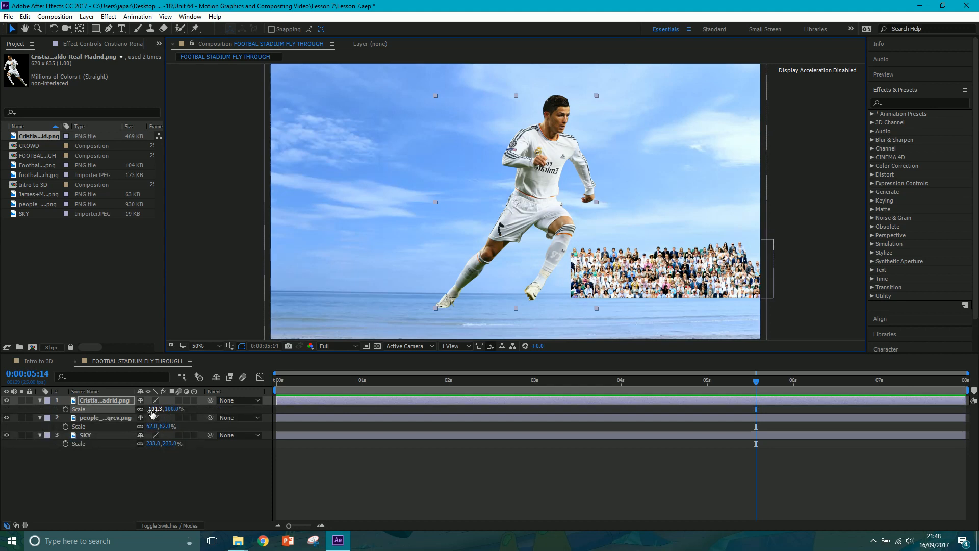
pyautogui.click(141, 409)
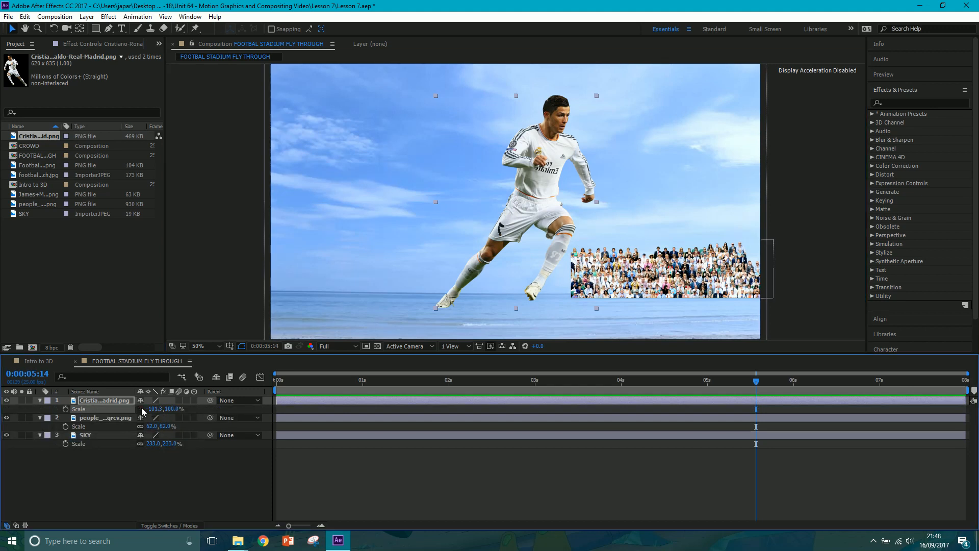
pyautogui.click(152, 409)
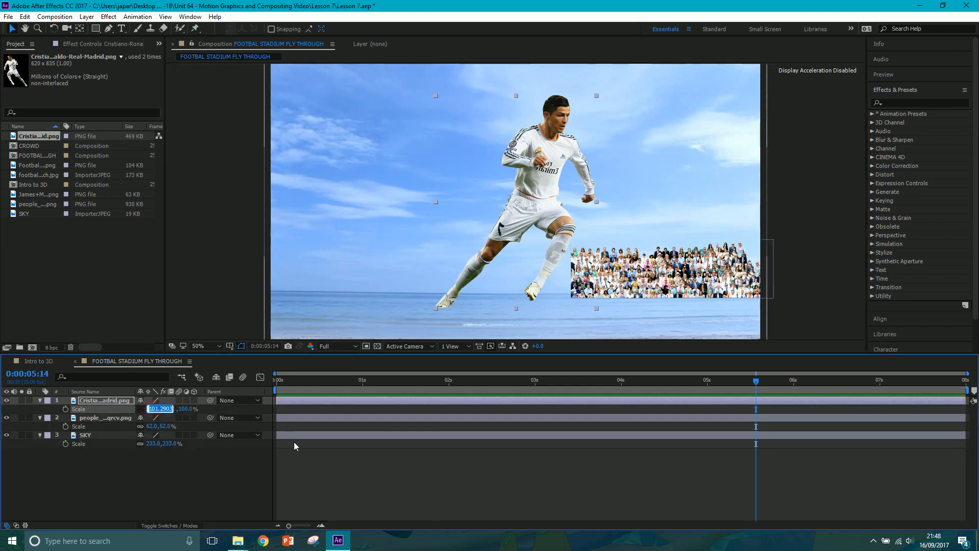
pyautogui.write('-100')
pyautogui.press('Return')
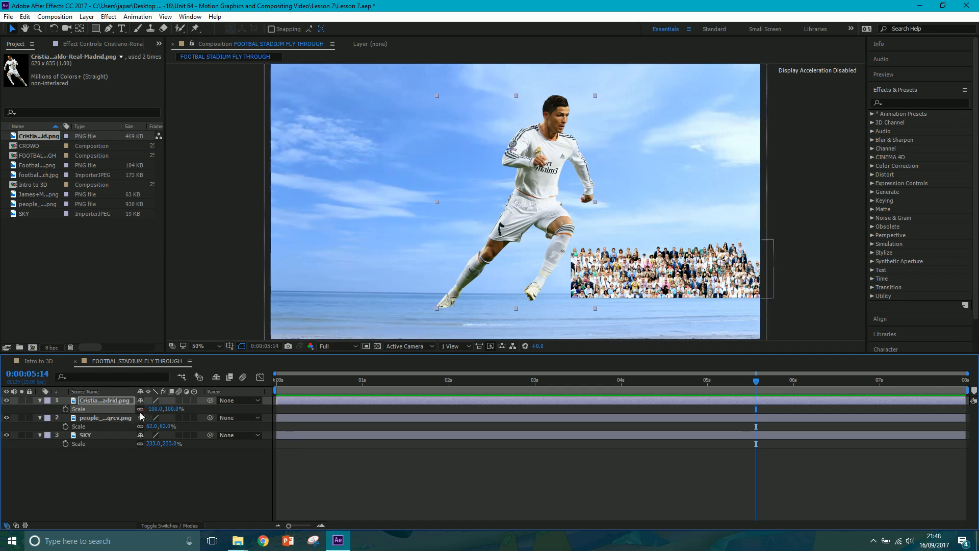
pyautogui.moveTo(538, 228); pyautogui.dragTo(451, 230)
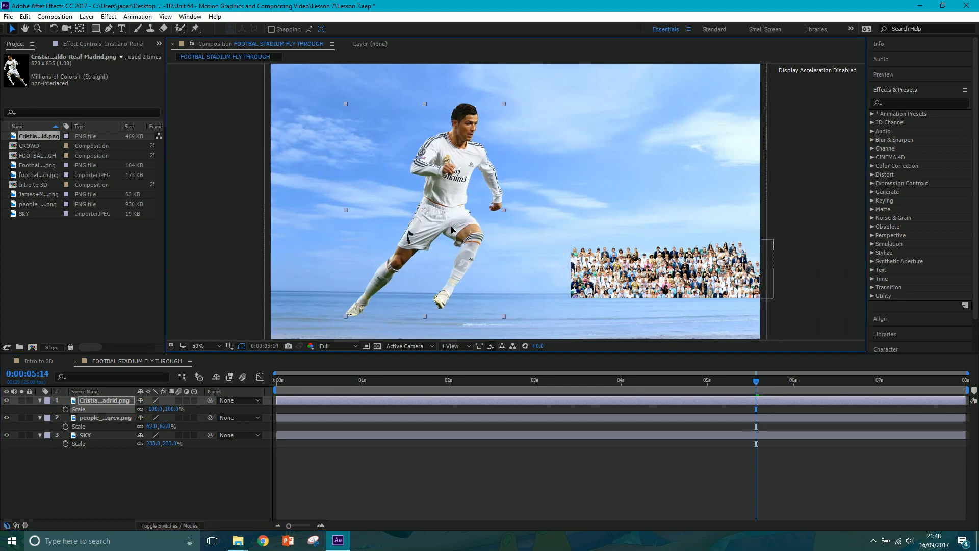
# Step: Add the football image as the top layer, shrink it and place it just ahead of the white-kit player's feet
pyautogui.moveTo(40, 169); pyautogui.dragTo(98, 399)
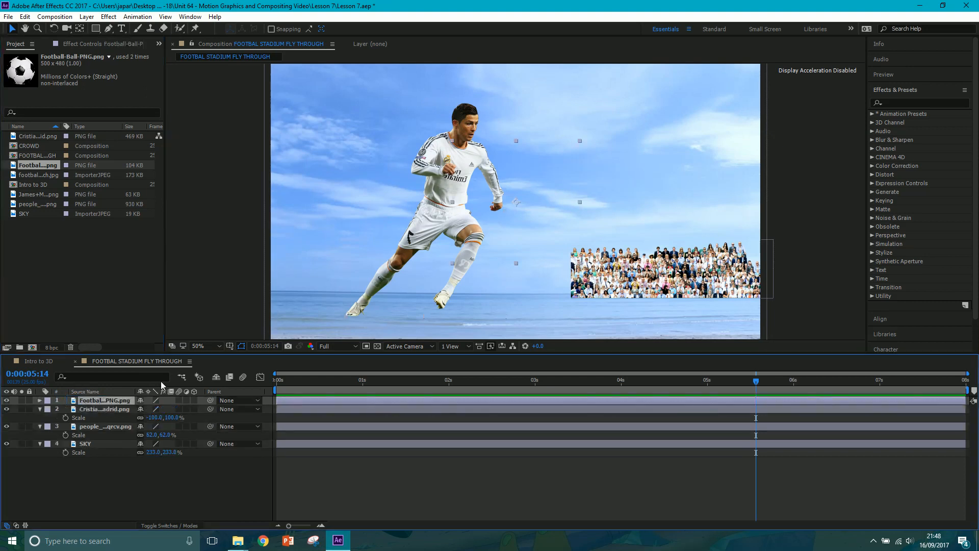
pyautogui.moveTo(580, 139); pyautogui.dragTo(505, 297)
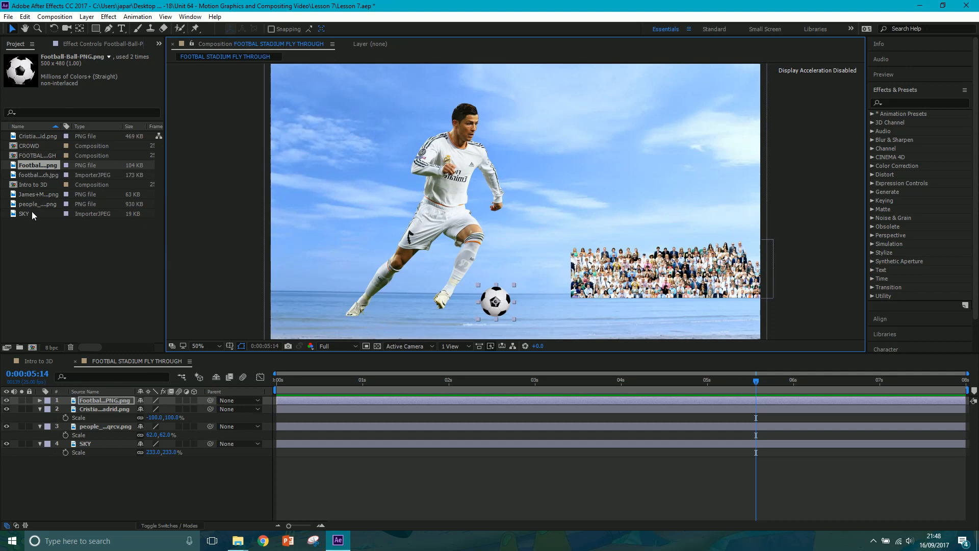
# Step: Add the blue-kit player image as the top layer and scale it to 235%
pyautogui.click(35, 136)
pyautogui.click(37, 168)
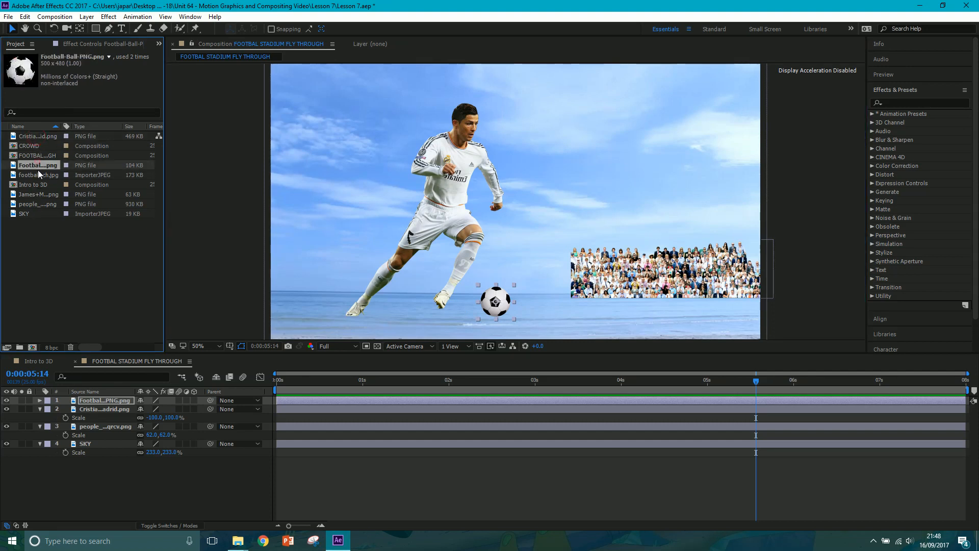
pyautogui.click(38, 176)
pyautogui.click(36, 194)
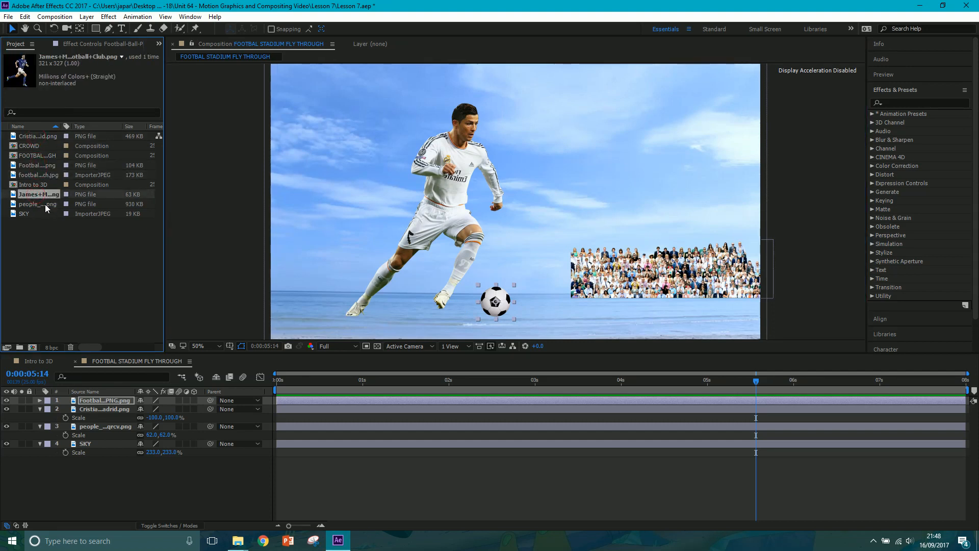
pyautogui.click(45, 204)
pyautogui.click(46, 193)
pyautogui.moveTo(44, 194); pyautogui.dragTo(91, 401)
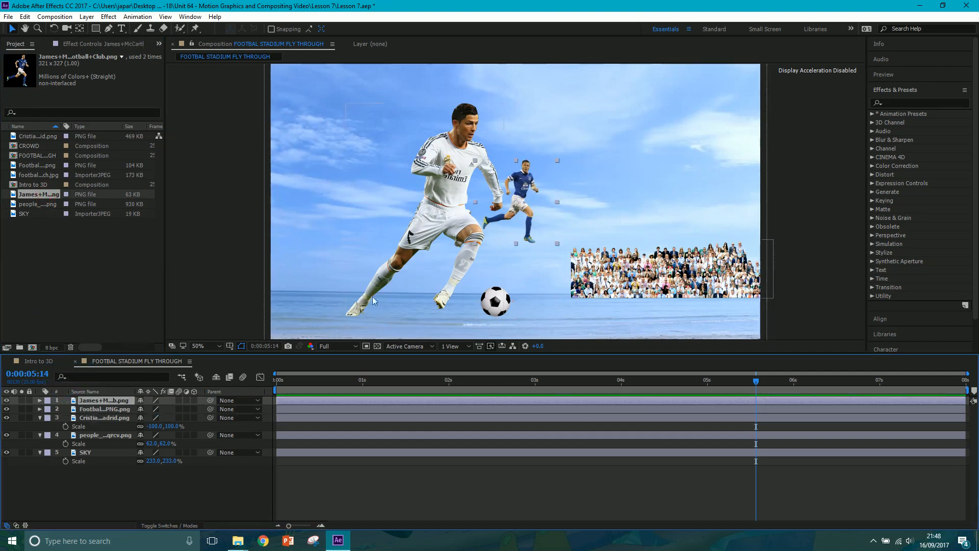
pyautogui.press('s')
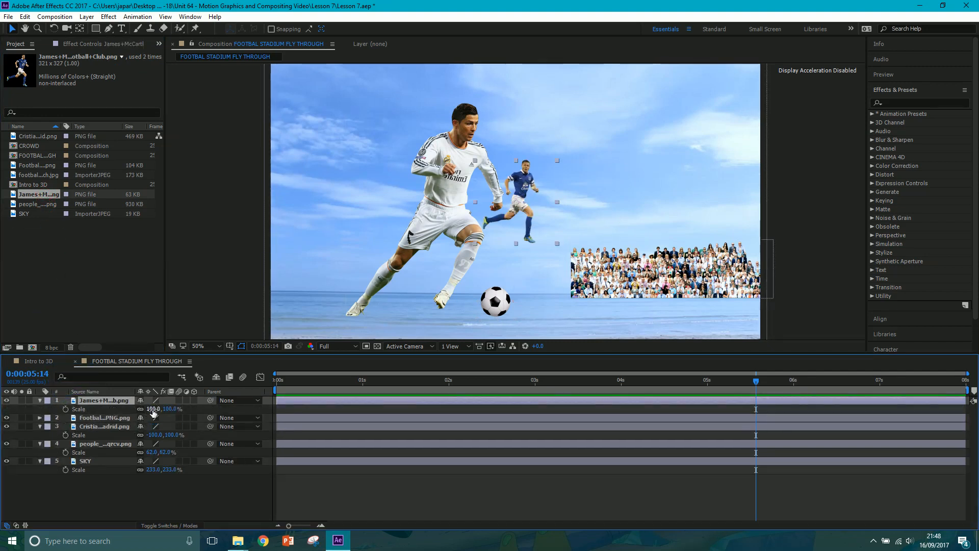
pyautogui.moveTo(153, 409); pyautogui.dragTo(230, 409)
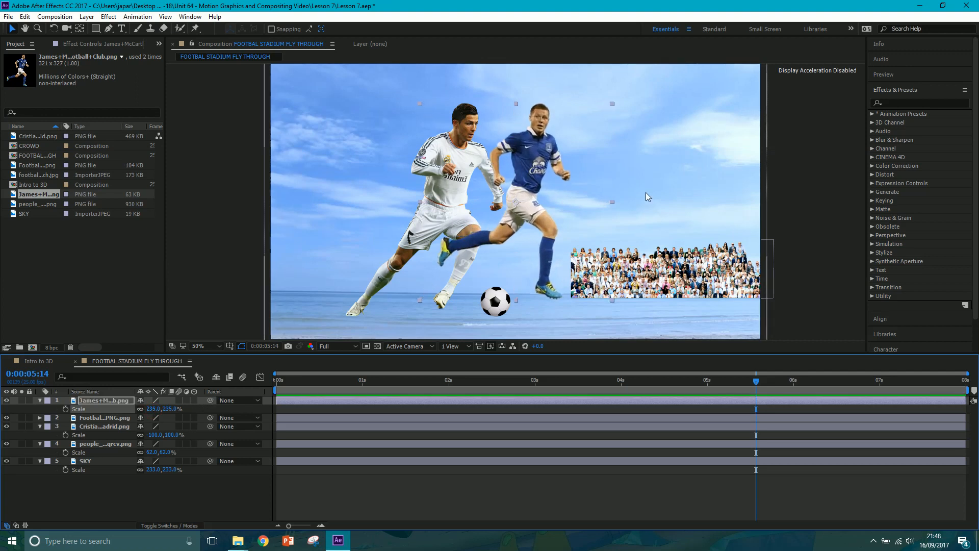
# Step: Mirror the blue-kit player with a horizontal scale of -235% and place him in front of the crowd, facing the other player
pyautogui.click(147, 411)
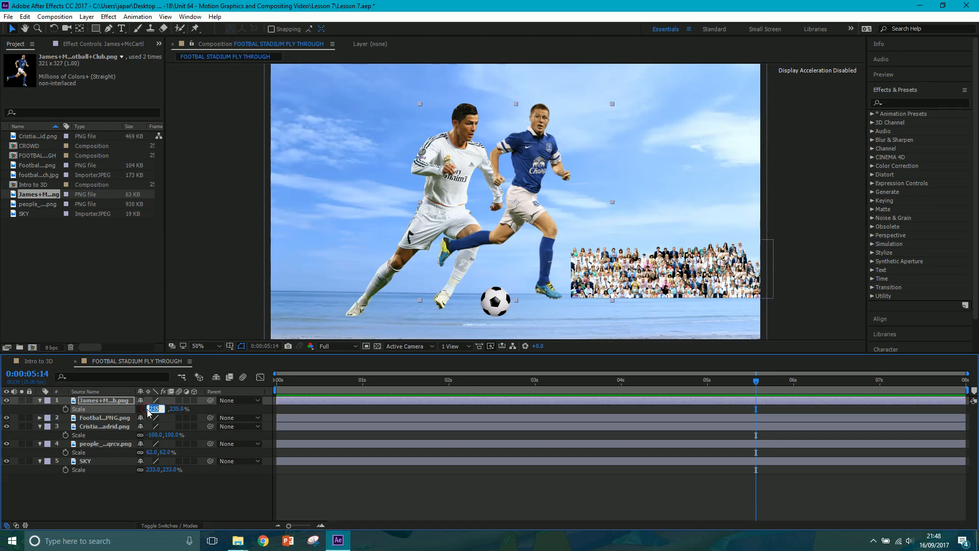
pyautogui.click(150, 410)
pyautogui.write('-')
pyautogui.press('Return')
pyautogui.moveTo(523, 170); pyautogui.dragTo(638, 190)
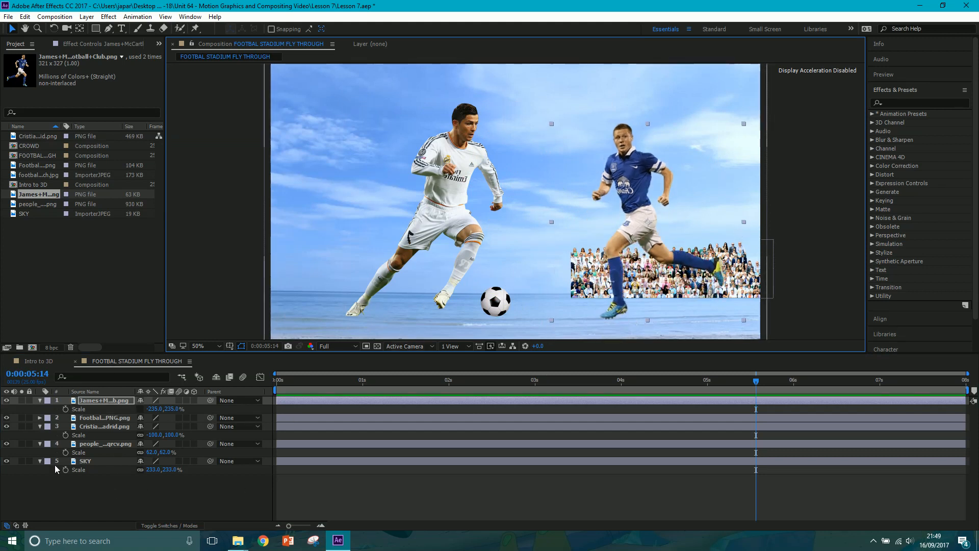
pyautogui.click(41, 399)
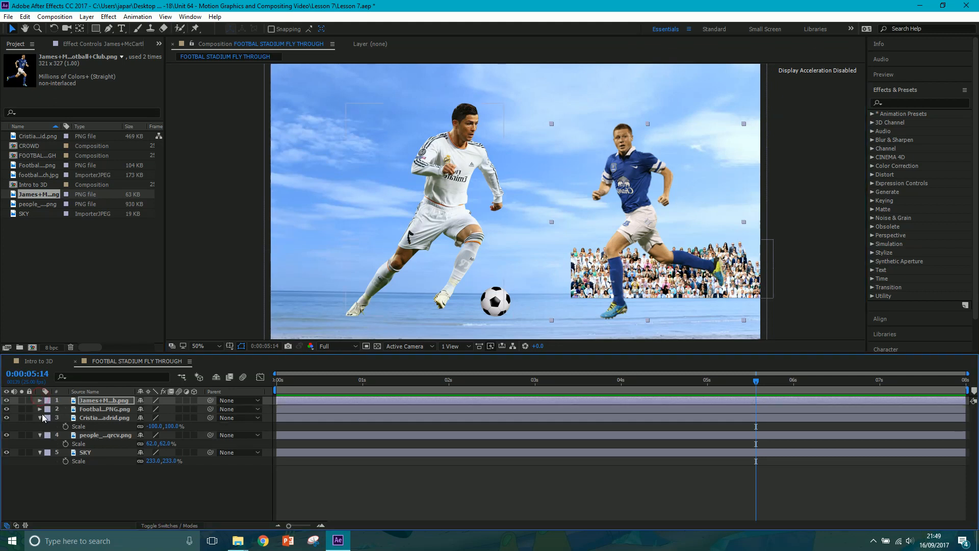
# Step: Collapse the layer properties, add the football-pitch image directly above the SKY layer and scale it to 169%
pyautogui.click(41, 418)
pyautogui.click(40, 427)
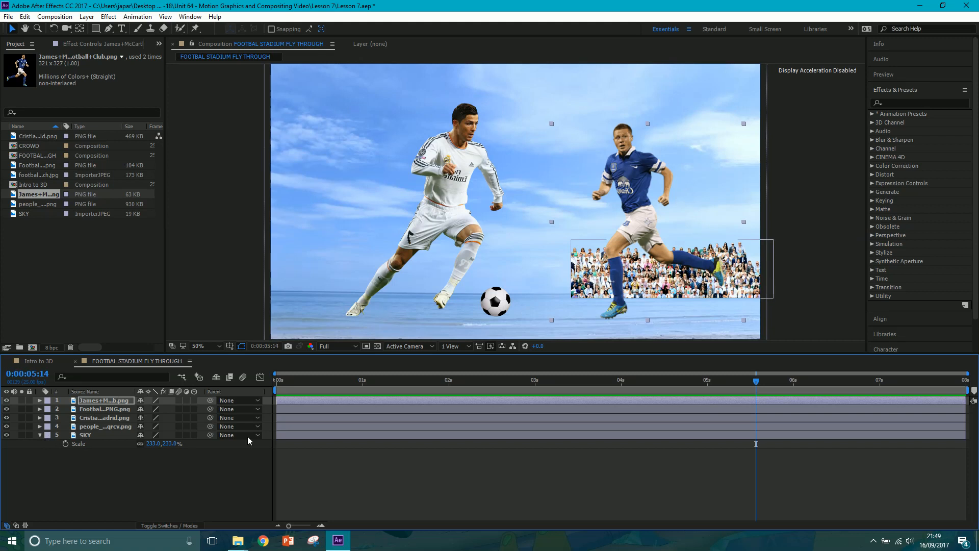
pyautogui.click(46, 175)
pyautogui.moveTo(38, 181); pyautogui.dragTo(97, 435)
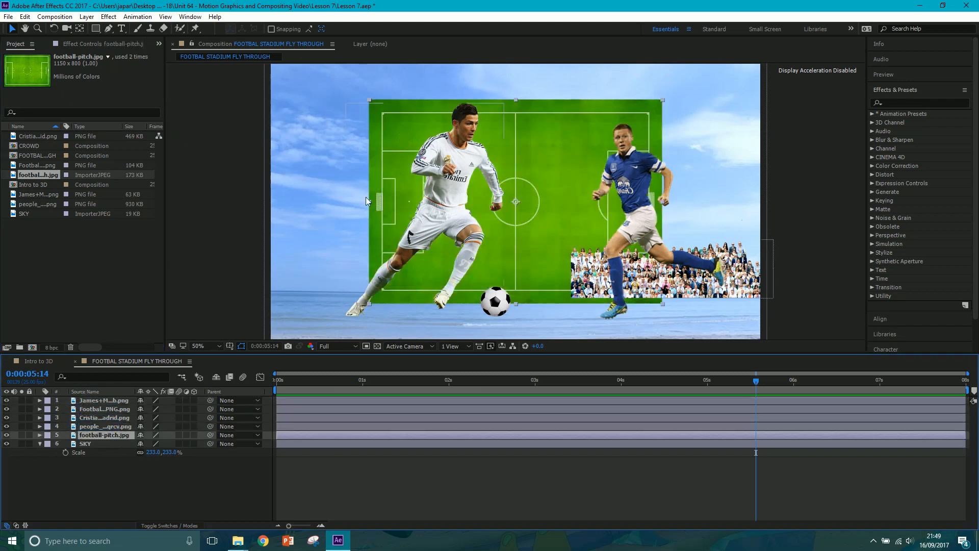
pyautogui.press('s')
pyautogui.moveTo(169, 443); pyautogui.dragTo(197, 439)
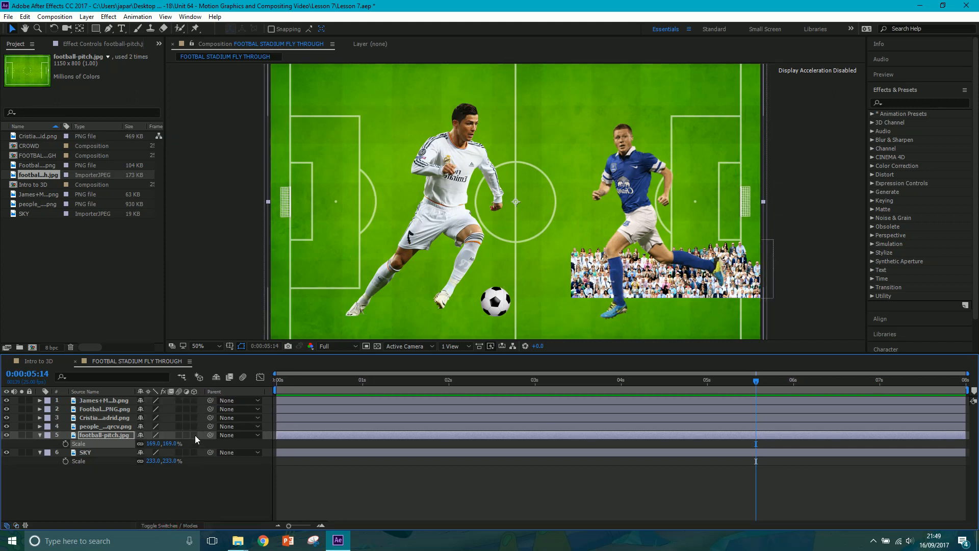
# Step: Turn all six layers into 3D layers and collapse their expanded properties
pyautogui.moveTo(195, 435); pyautogui.dragTo(195, 402)
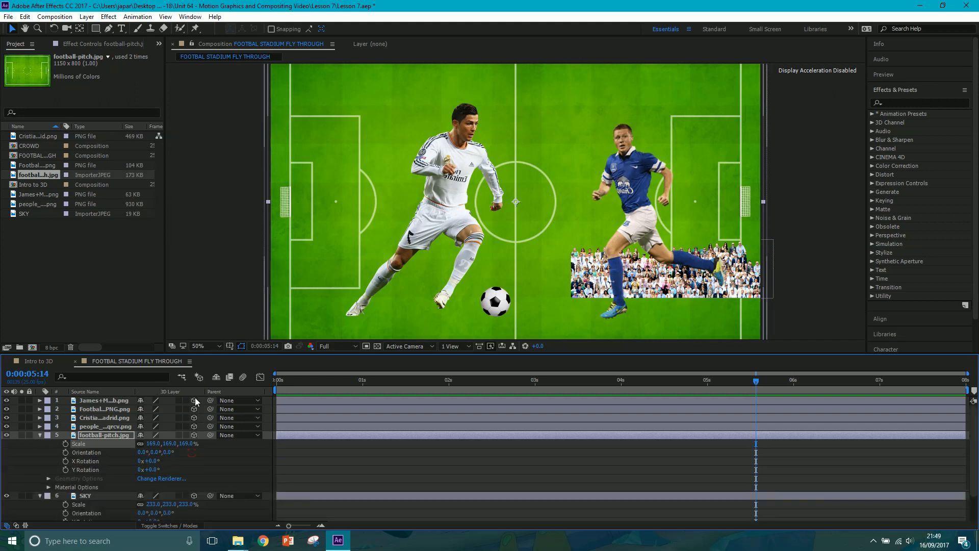
pyautogui.click(40, 434)
pyautogui.click(40, 442)
pyautogui.click(52, 476)
# Step: Move the football pitch towards the viewer to a Z position of -398, undoing any stray horizontal shift
pyautogui.click(86, 435)
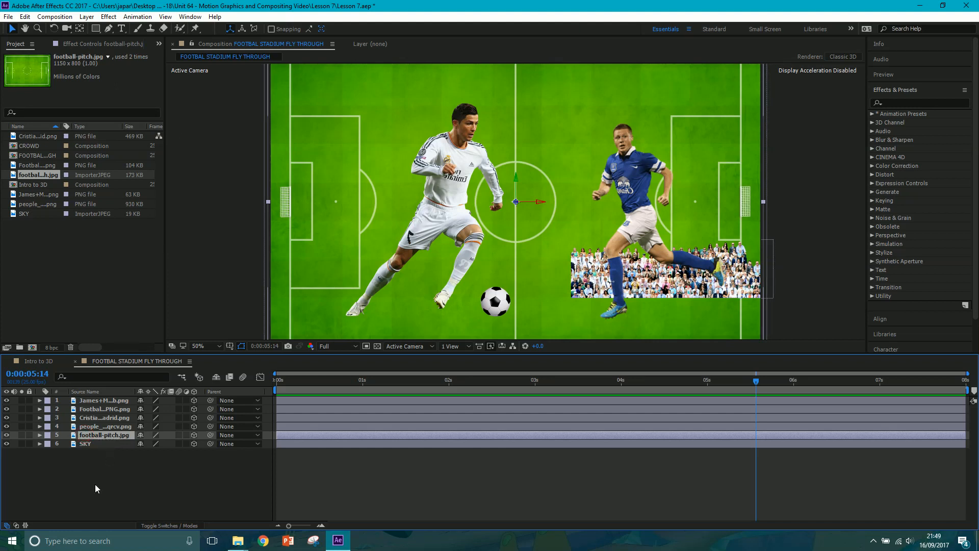
pyautogui.press('p')
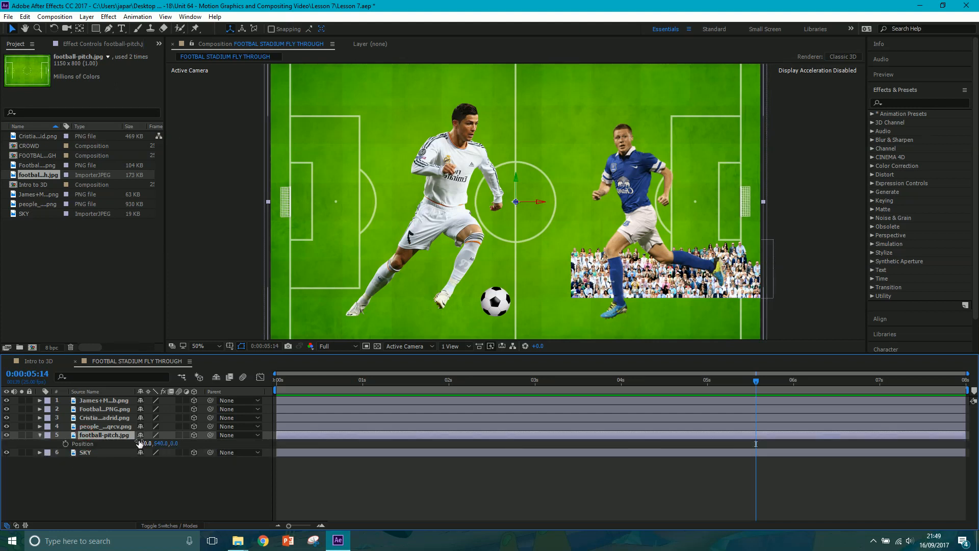
pyautogui.moveTo(141, 449); pyautogui.dragTo(154, 450)
pyautogui.hotkey('ctrl', 'z')
pyautogui.hotkey('ctrl', 'z')
pyautogui.moveTo(177, 443); pyautogui.dragTo(26, 498)
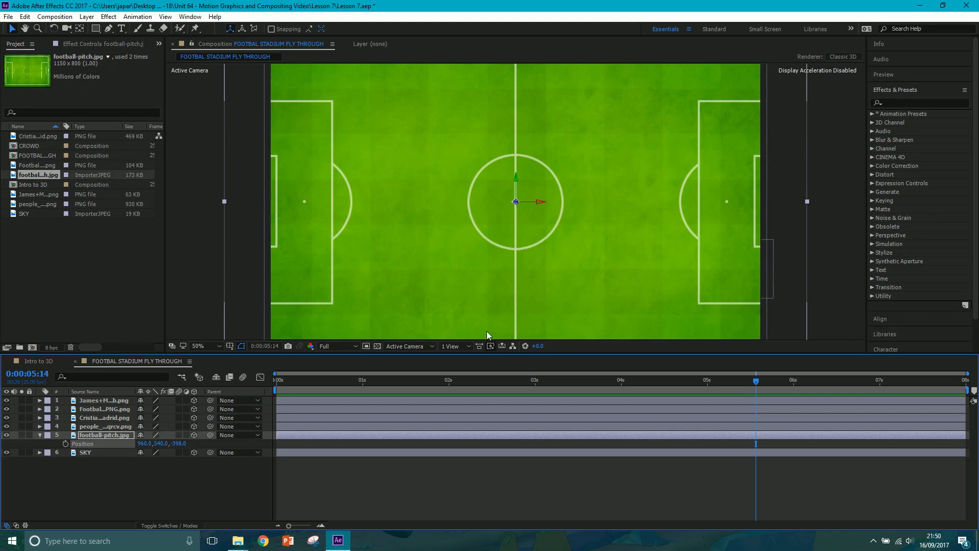
# Step: Display the composition in the 2 Views - Horizontal layout and zoom both views so the whole frame fits
pyautogui.click(450, 347)
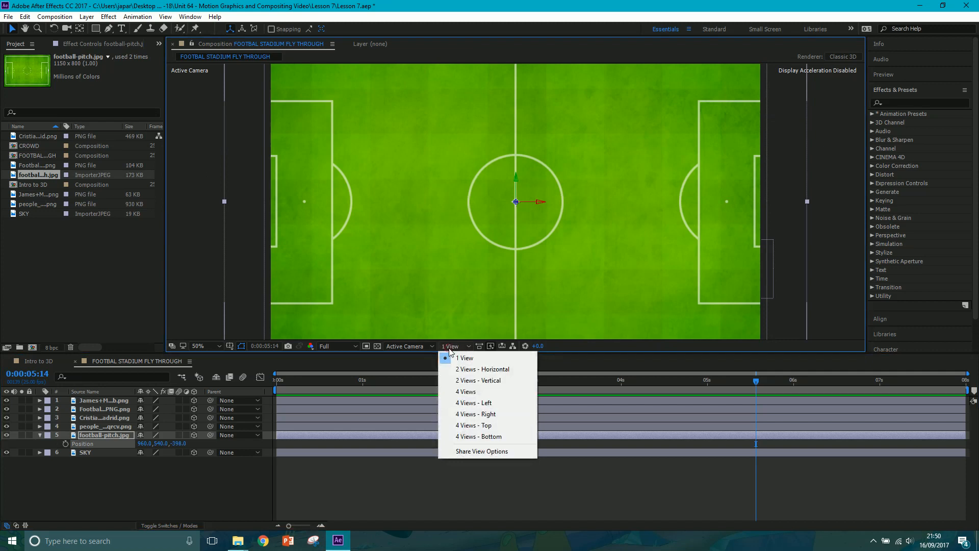
pyautogui.click(466, 371)
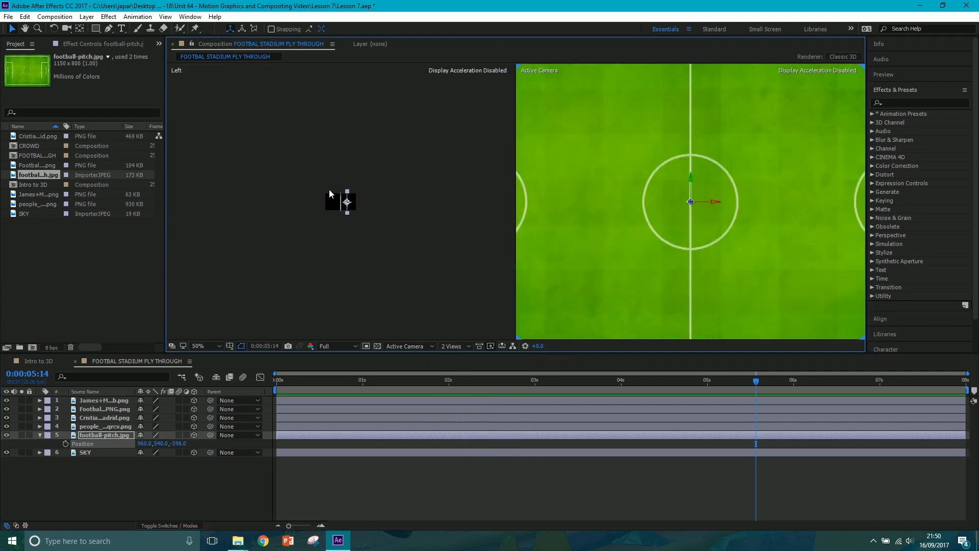
pyautogui.scroll(4, 338, 239)
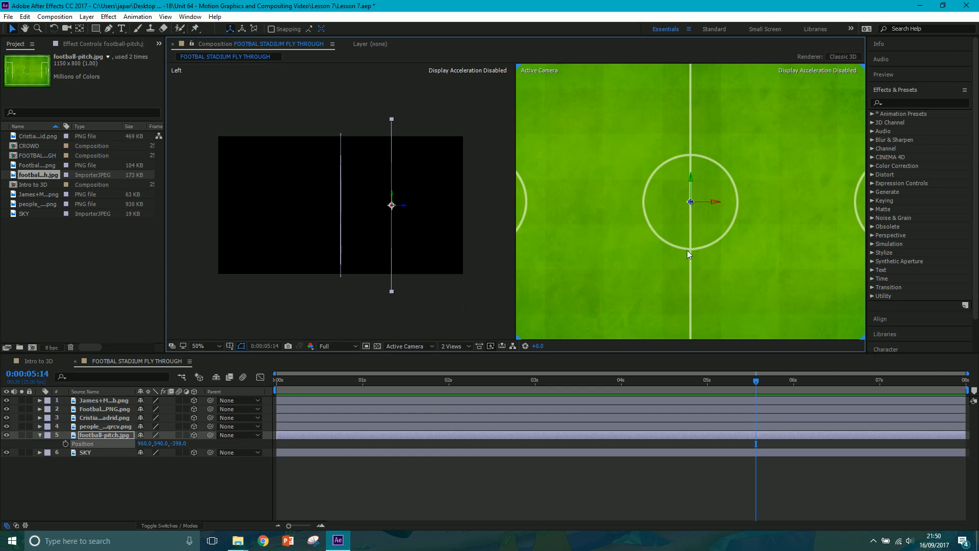
pyautogui.scroll(-2, 687, 250)
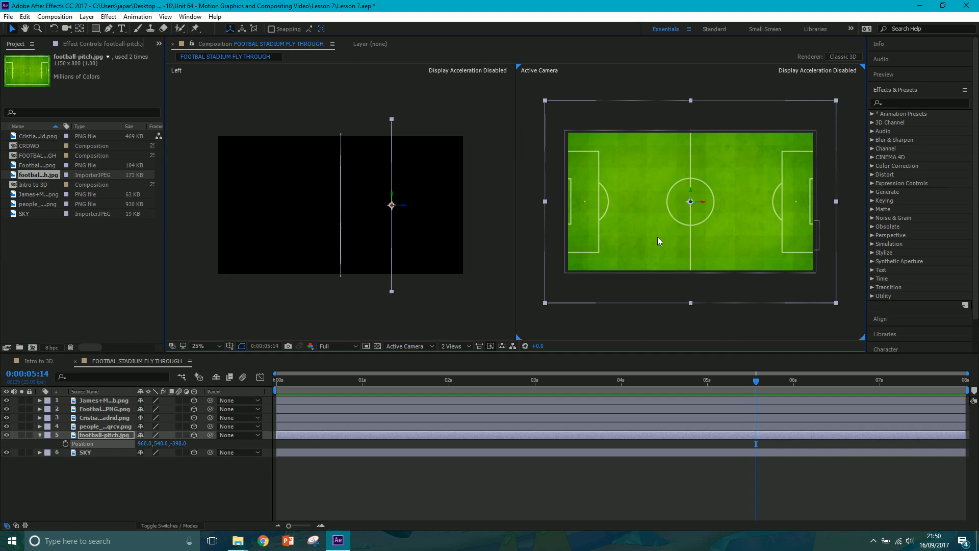
# Step: Change the Left view to the Top view, keeping Active Camera in the other one
pyautogui.click(467, 303)
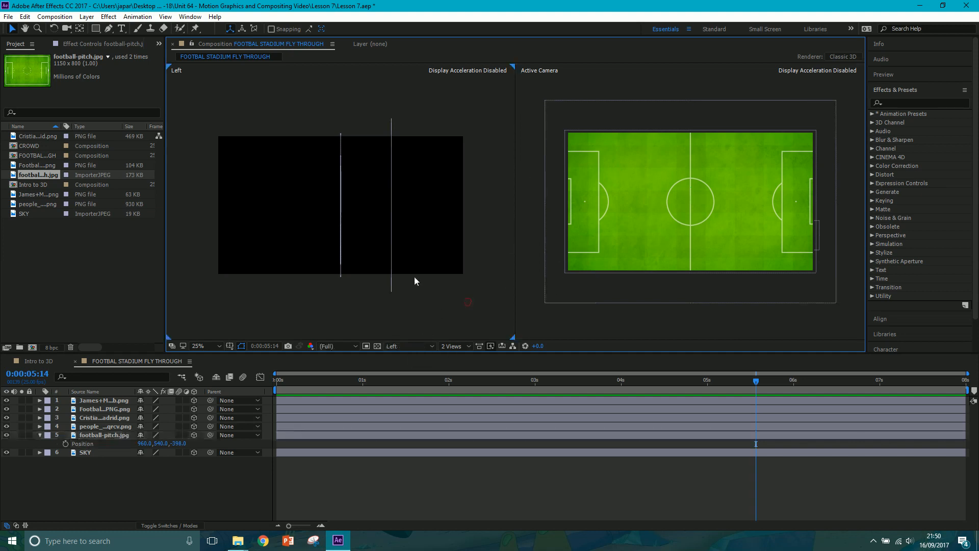
pyautogui.click(405, 345)
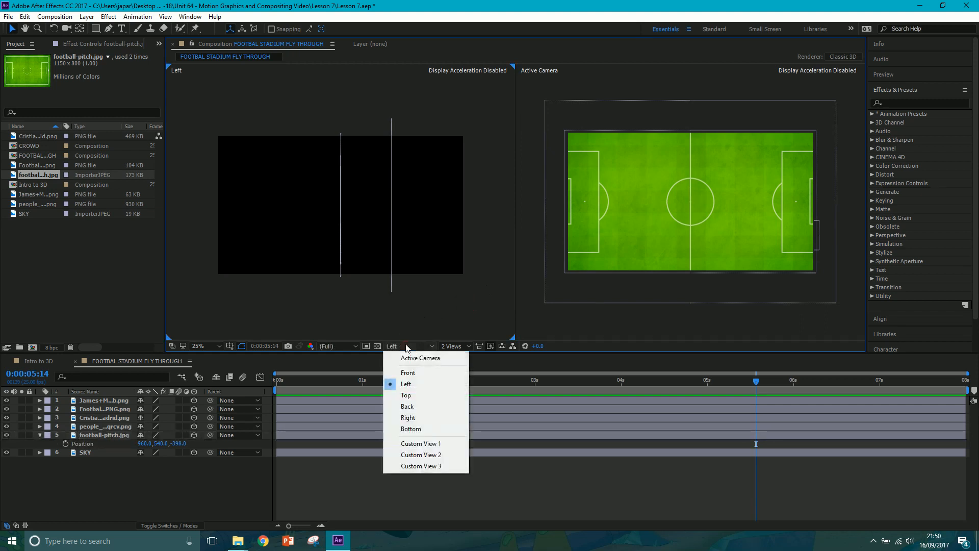
pyautogui.click(407, 397)
pyautogui.click(408, 345)
pyautogui.click(411, 362)
pyautogui.click(411, 346)
pyautogui.click(411, 395)
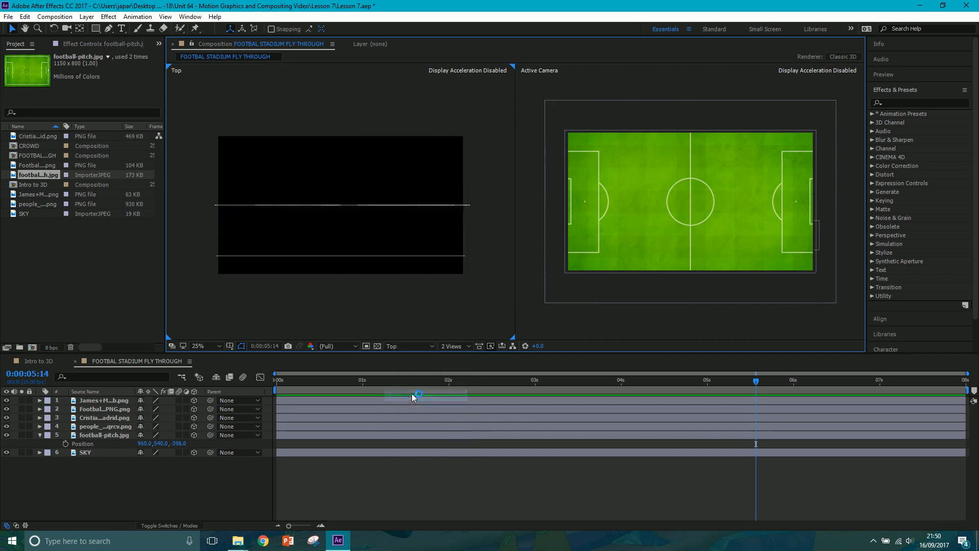
# Step: Try shifting the football pitch's position on several axes and undo the last shifts
pyautogui.click(104, 436)
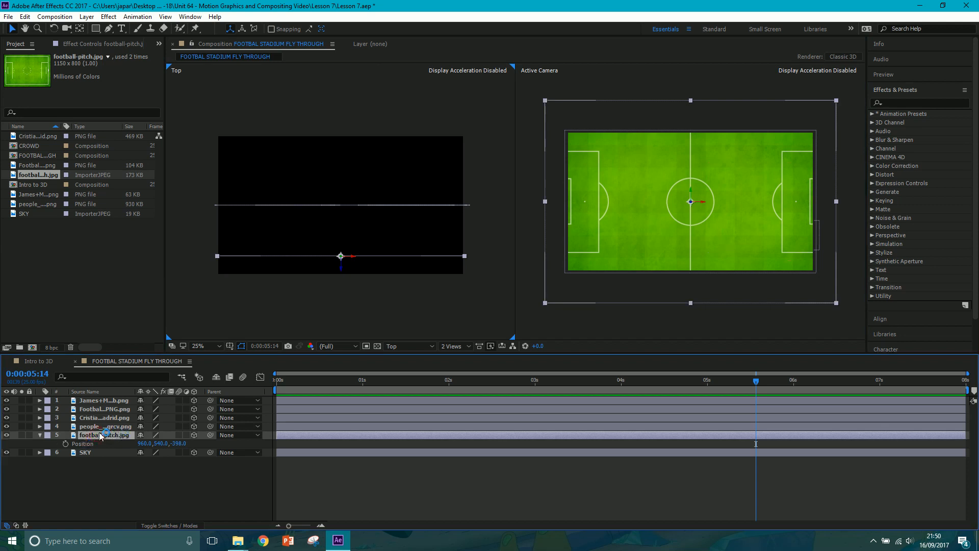
pyautogui.moveTo(179, 445)
pyautogui.mouseDown()
pyautogui.moveTo(236, 441)
pyautogui.moveTo(206, 452)
pyautogui.moveTo(146, 448)
pyautogui.moveTo(189, 443)
pyautogui.mouseUp()
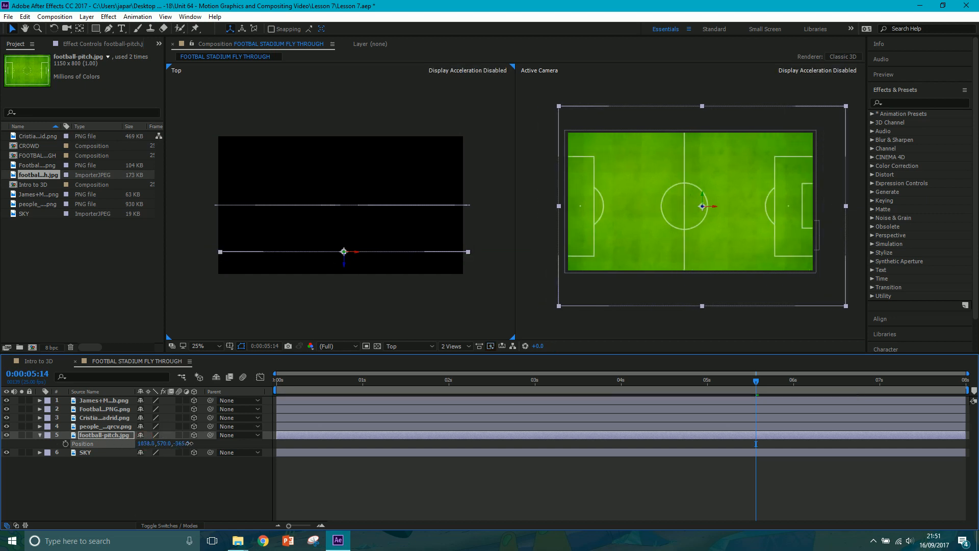
pyautogui.hotkey('ctrl', 'z')
pyautogui.hotkey('ctrl', 'z')
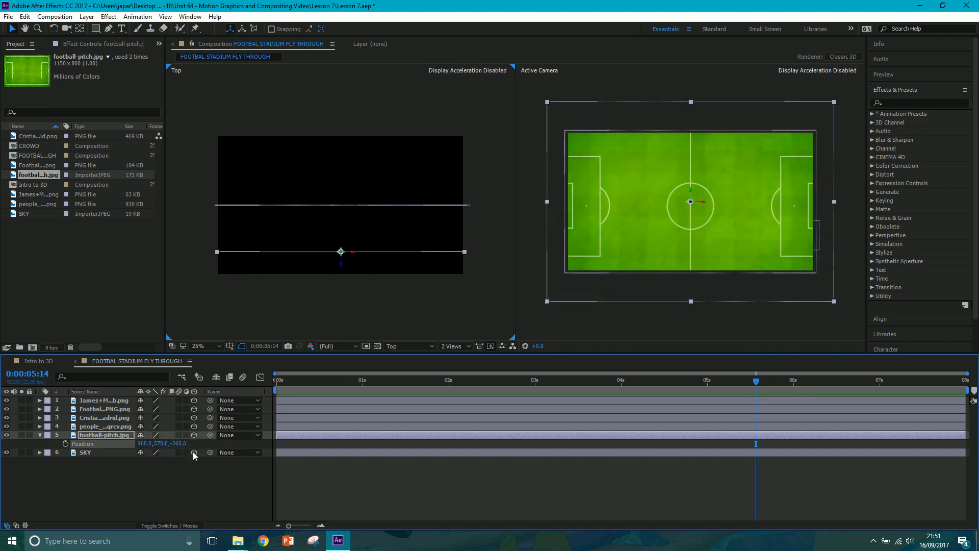
# Step: Move the football pitch back and forth in depth and leave it at a Z position of -31, just in front of the other layers
pyautogui.moveTo(177, 443); pyautogui.dragTo(282, 244)
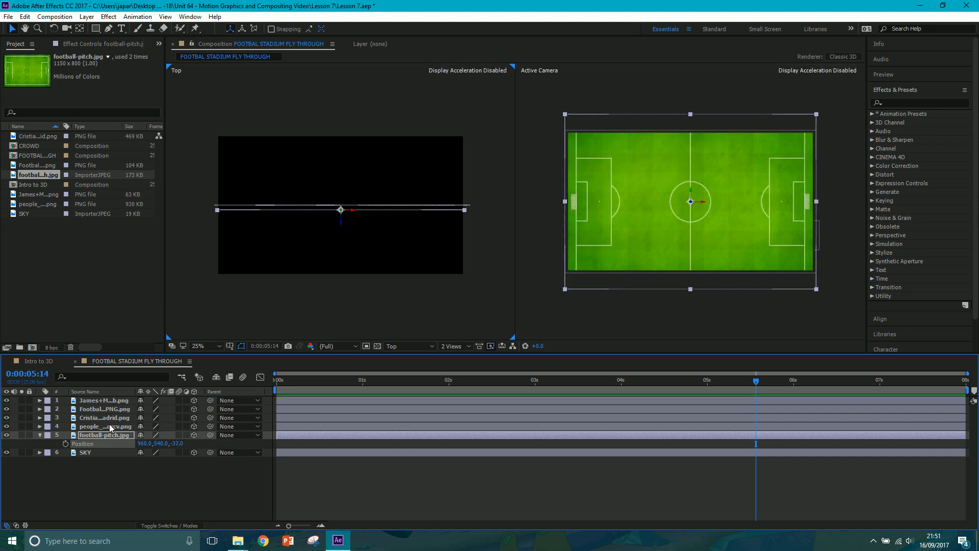
pyautogui.moveTo(179, 444); pyautogui.dragTo(214, 430)
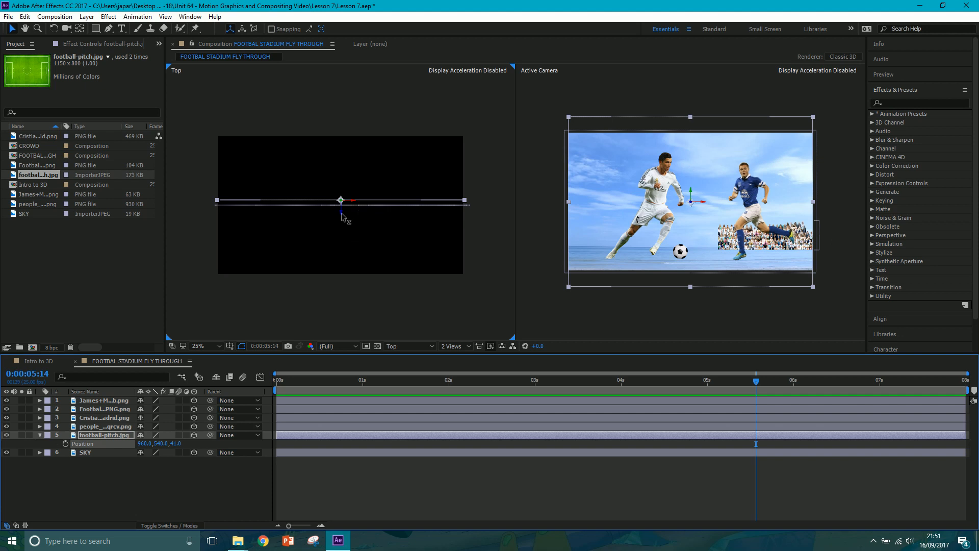
pyautogui.moveTo(341, 217)
pyautogui.mouseDown()
pyautogui.moveTo(343, 186)
pyautogui.moveTo(346, 226)
pyautogui.mouseUp()
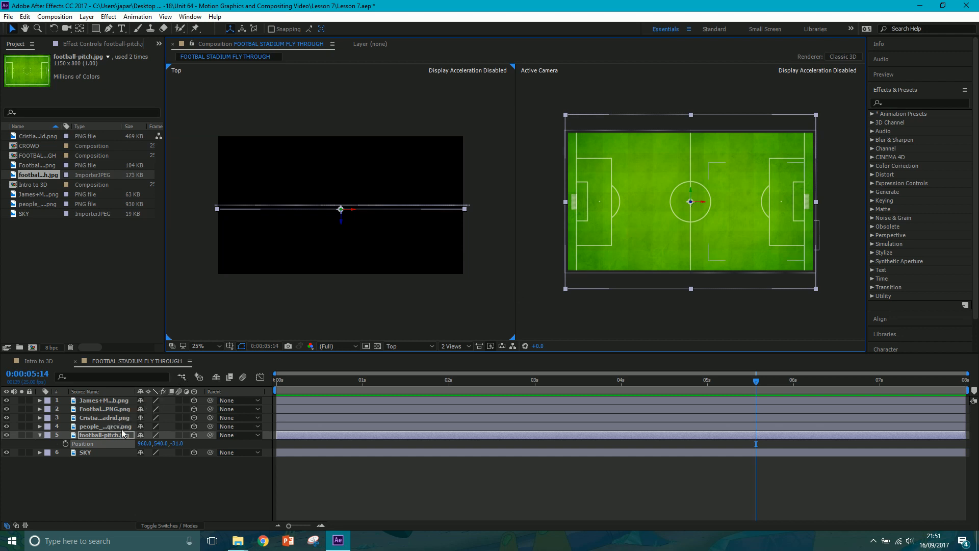
# Step: Try rotating the football pitch about its Y, X and Z axes in turn, undoing each rotation
pyautogui.press('r')
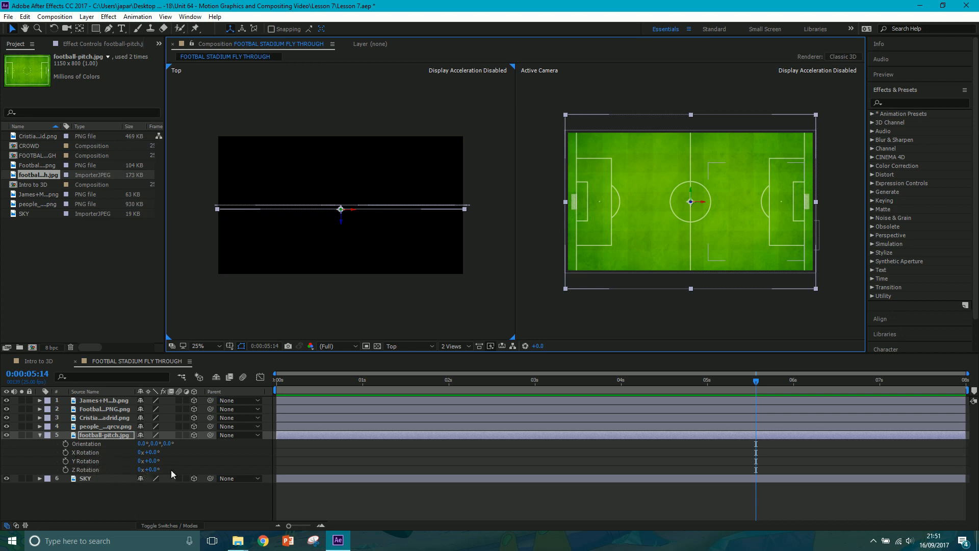
pyautogui.moveTo(153, 463); pyautogui.dragTo(164, 461)
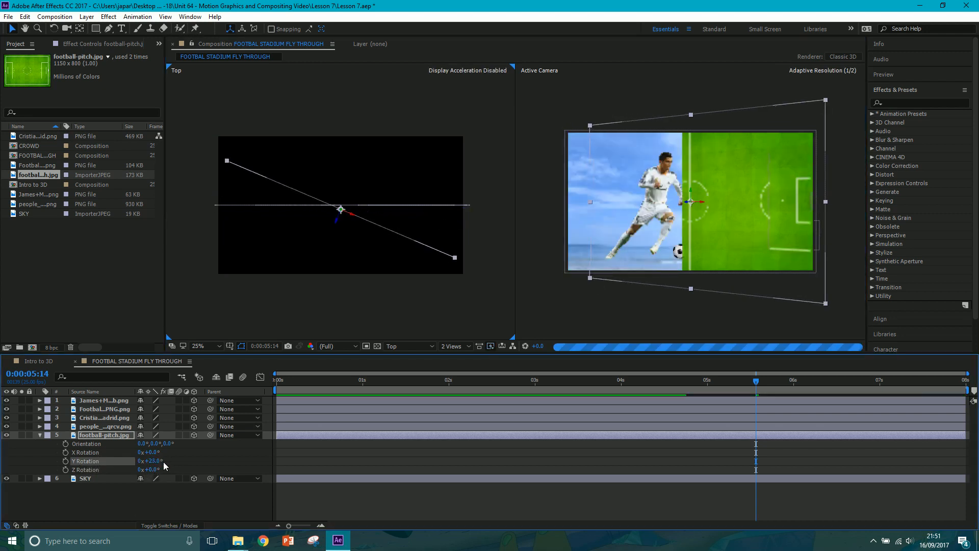
pyautogui.moveTo(164, 462)
pyautogui.mouseDown()
pyautogui.moveTo(127, 461)
pyautogui.moveTo(155, 460)
pyautogui.mouseUp()
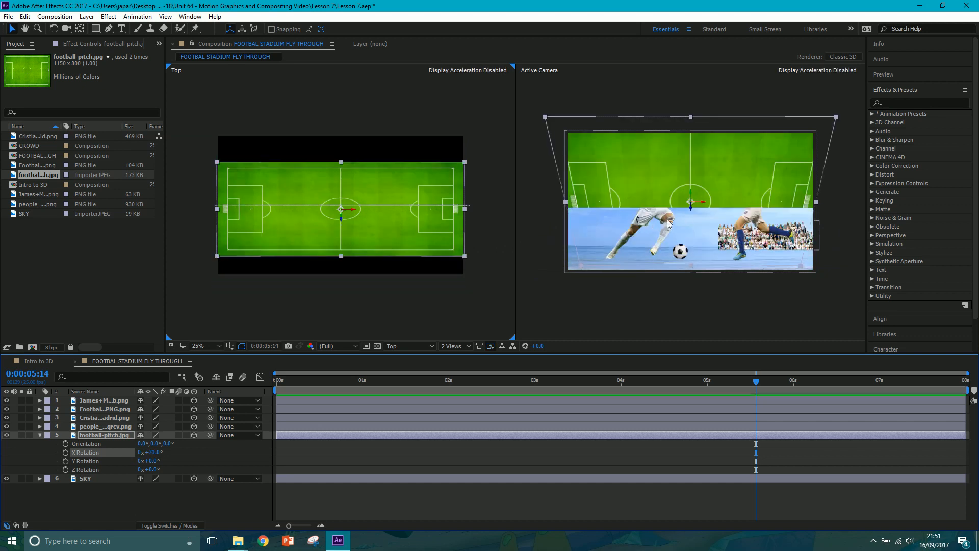
pyautogui.hotkey('ctrl', 'z')
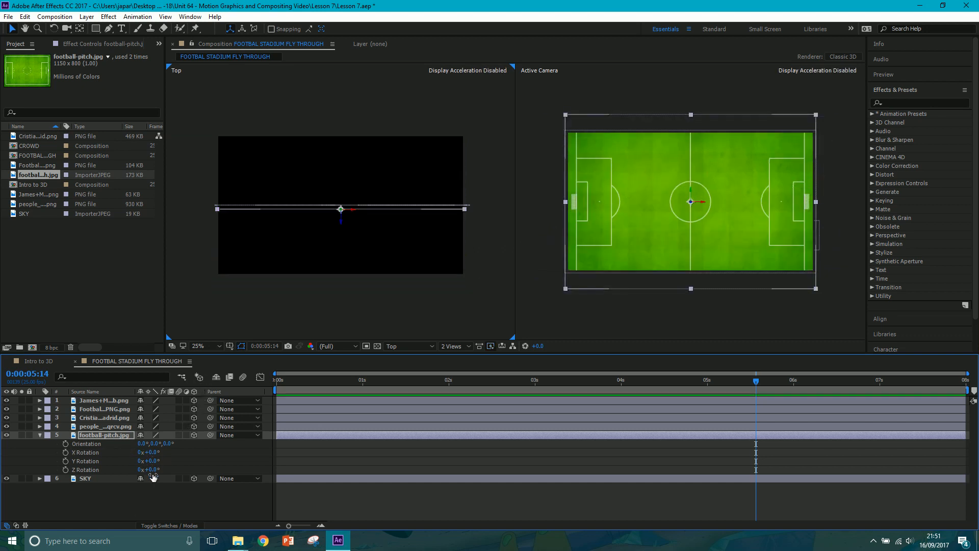
pyautogui.moveTo(150, 470); pyautogui.dragTo(168, 469)
pyautogui.hotkey('ctrl', 'z')
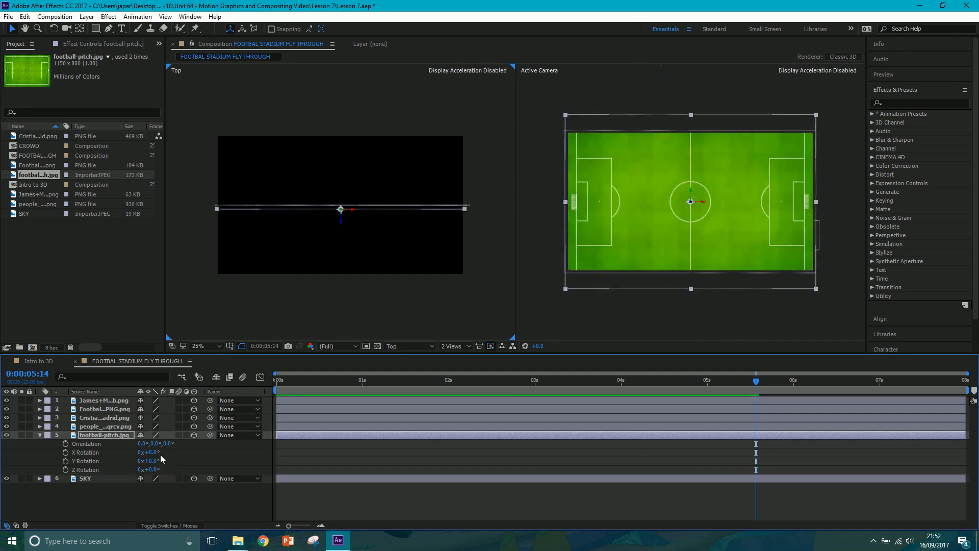
# Step: Tilt the football pitch to an X rotation of -79° and lower it beneath the players as the ground
pyautogui.moveTo(152, 453); pyautogui.dragTo(109, 434)
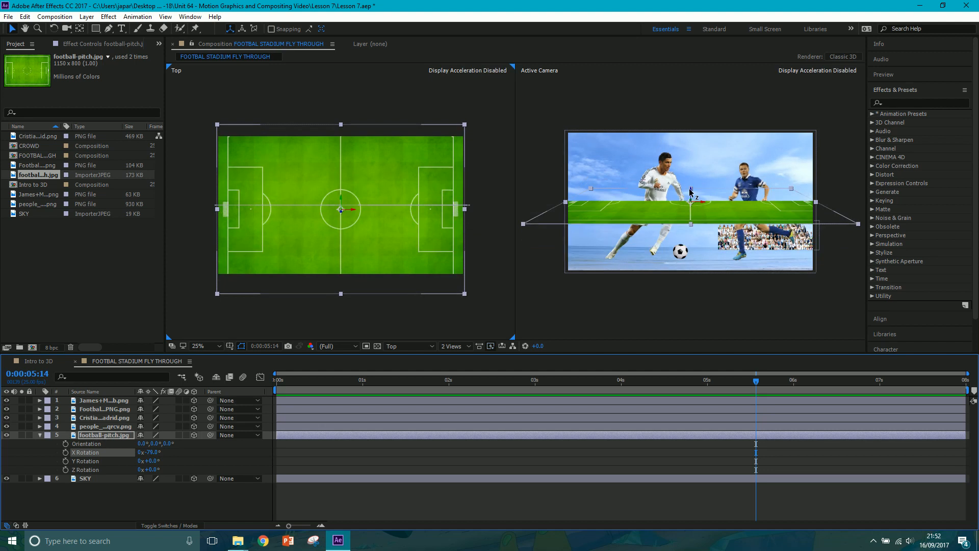
pyautogui.moveTo(690, 194); pyautogui.dragTo(686, 233)
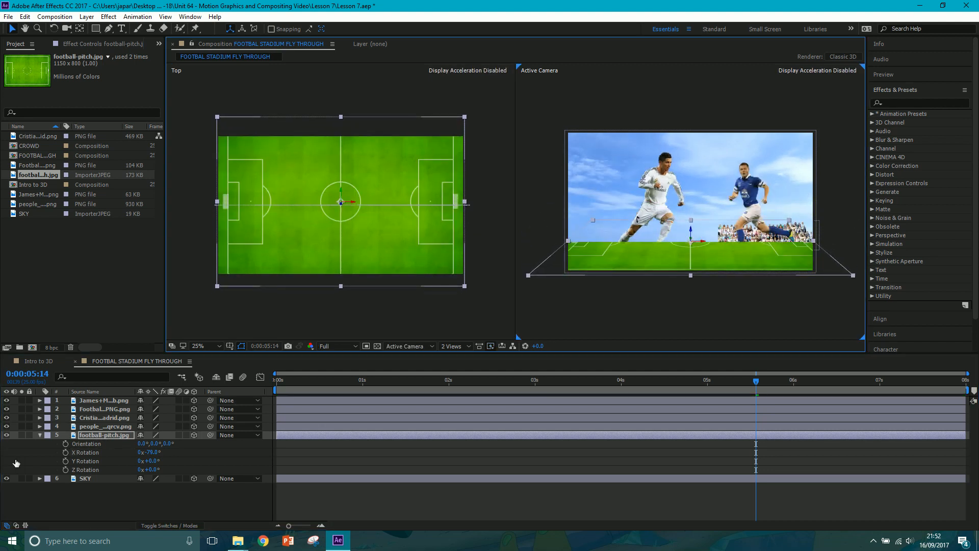
# Step: Hide the player, football, crowd and SKY layers so only the football pitch is shown
pyautogui.click(6, 436)
pyautogui.click(6, 436)
pyautogui.moveTo(6, 427); pyautogui.dragTo(9, 397)
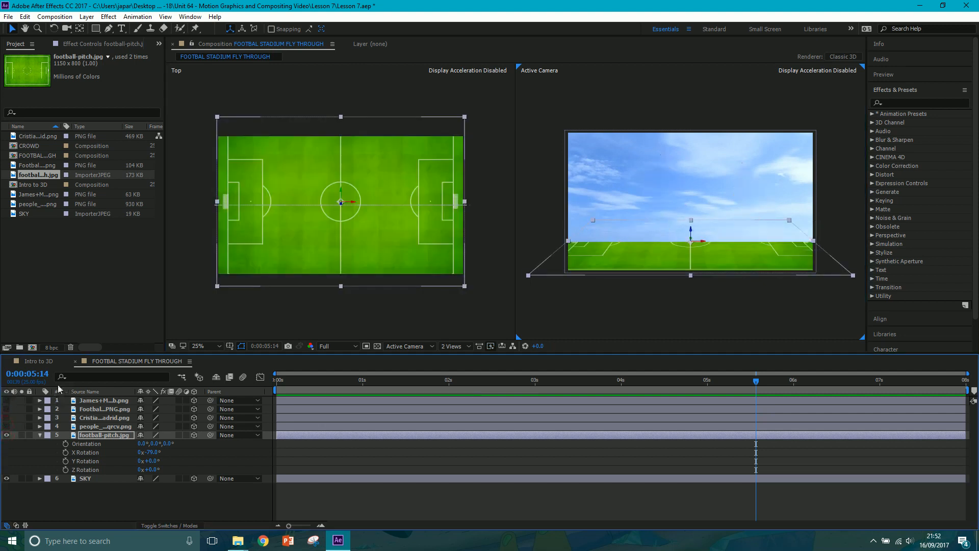
pyautogui.click(6, 478)
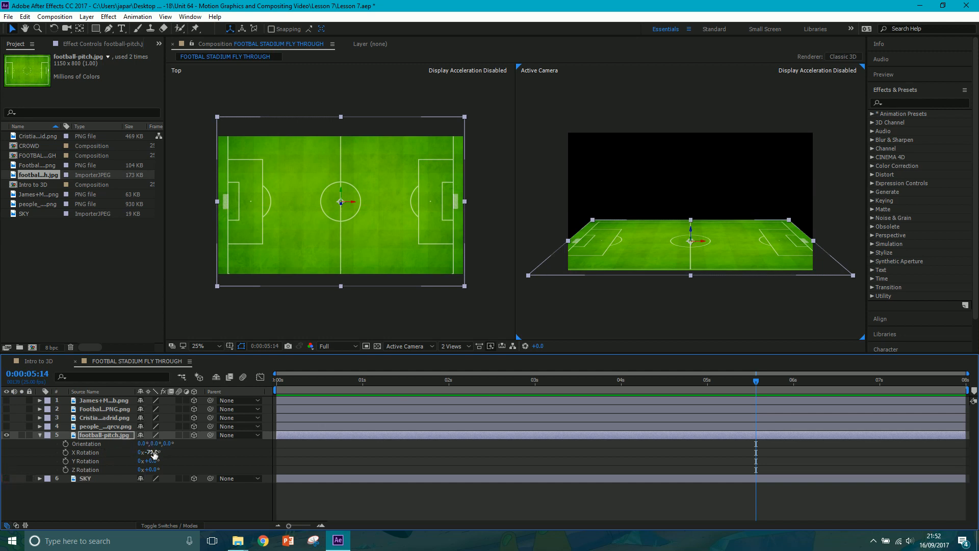
# Step: Lay the football pitch flat with an X rotation of -90°, trying -85° first, and lower it to the frame's bottom edge
pyautogui.write('-85')
pyautogui.press('Return')
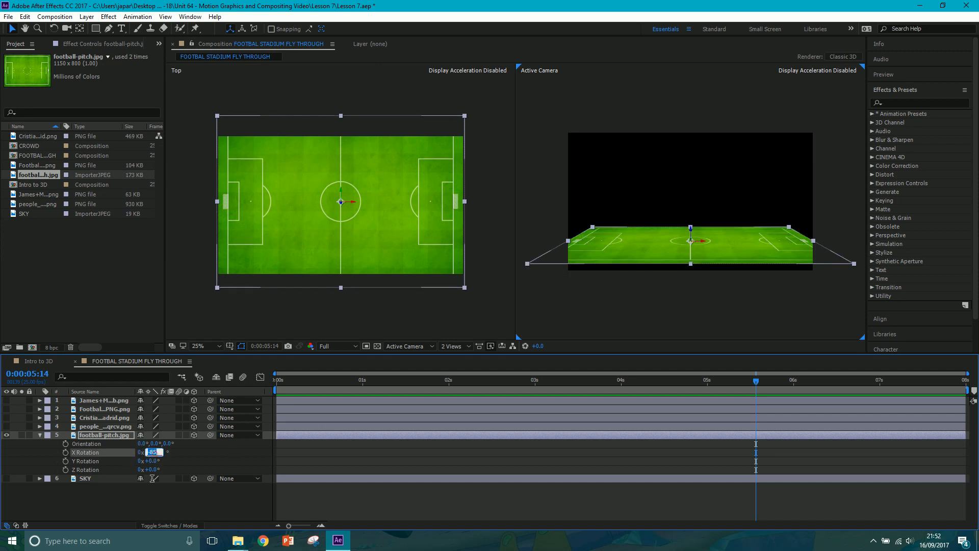
pyautogui.write('-90')
pyautogui.press('Return')
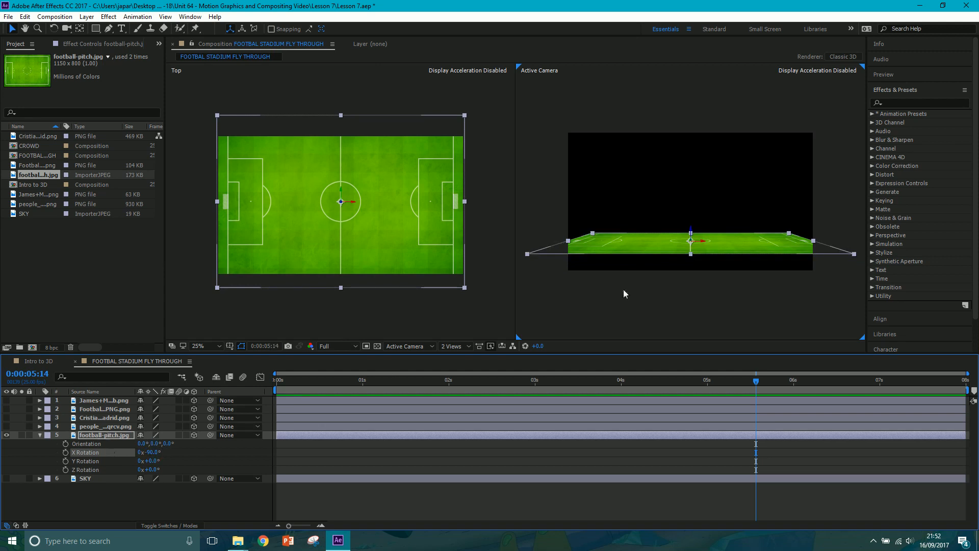
pyautogui.moveTo(691, 232); pyautogui.dragTo(693, 247)
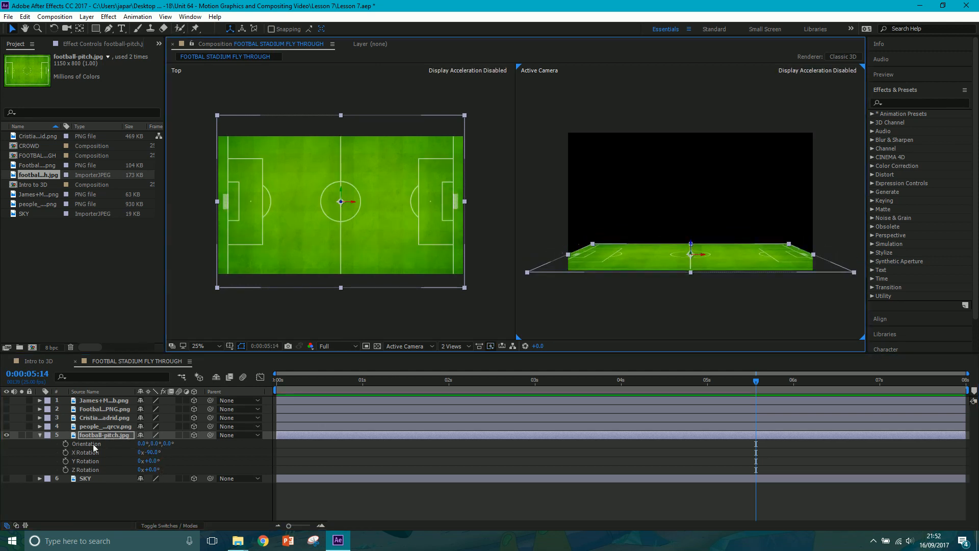
# Step: Enlarge the football pitch to a scale of 2316%, nudging it slightly down, so the ground stretches towards the horizon
pyautogui.press('s')
pyautogui.moveTo(171, 443); pyautogui.dragTo(785, 378)
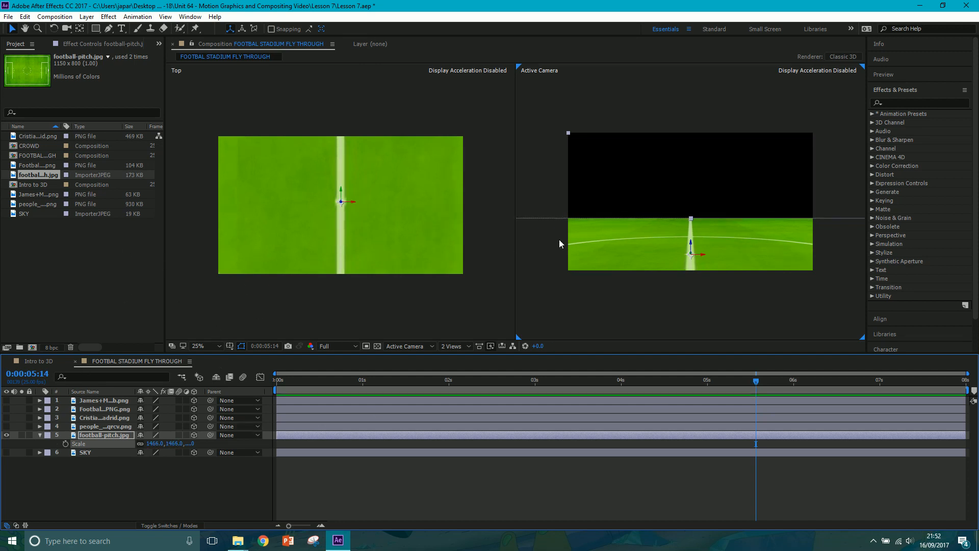
pyautogui.moveTo(690, 240); pyautogui.dragTo(691, 240)
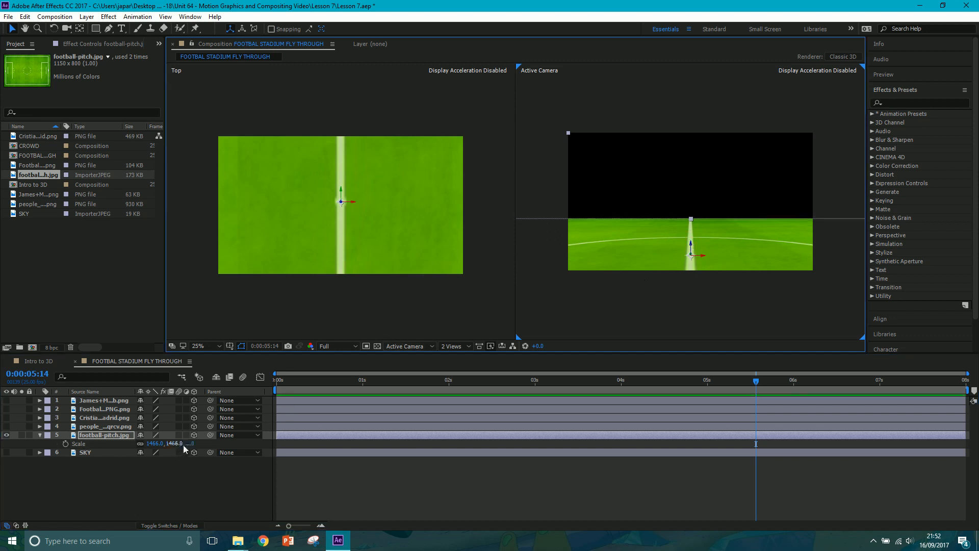
pyautogui.moveTo(175, 447); pyautogui.dragTo(368, 416)
pyautogui.moveTo(469, 406); pyautogui.dragTo(663, 378)
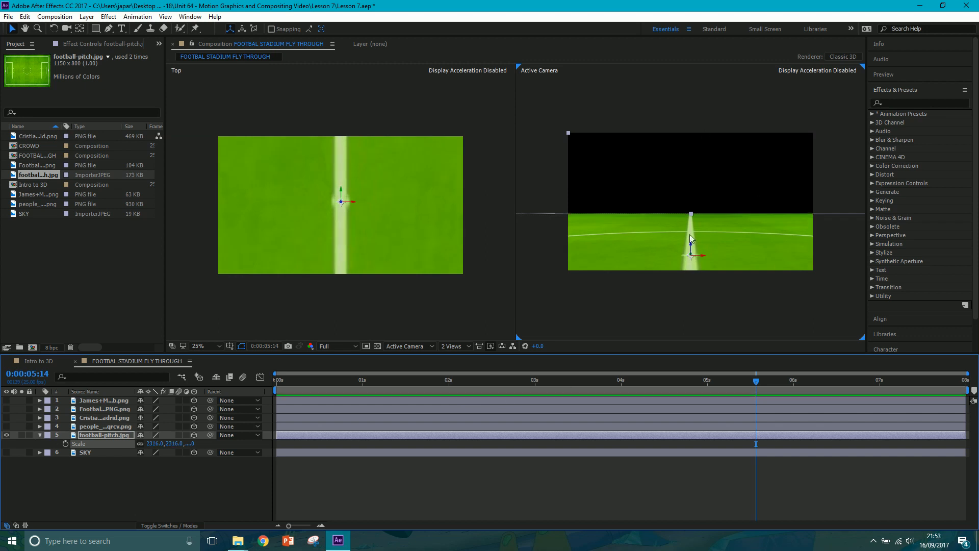
# Step: Lower the football pitch slightly to the frame's bottom edge and show the SKY layer again
pyautogui.moveTo(691, 244); pyautogui.dragTo(692, 256)
pyautogui.scroll(-6, 335, 188)
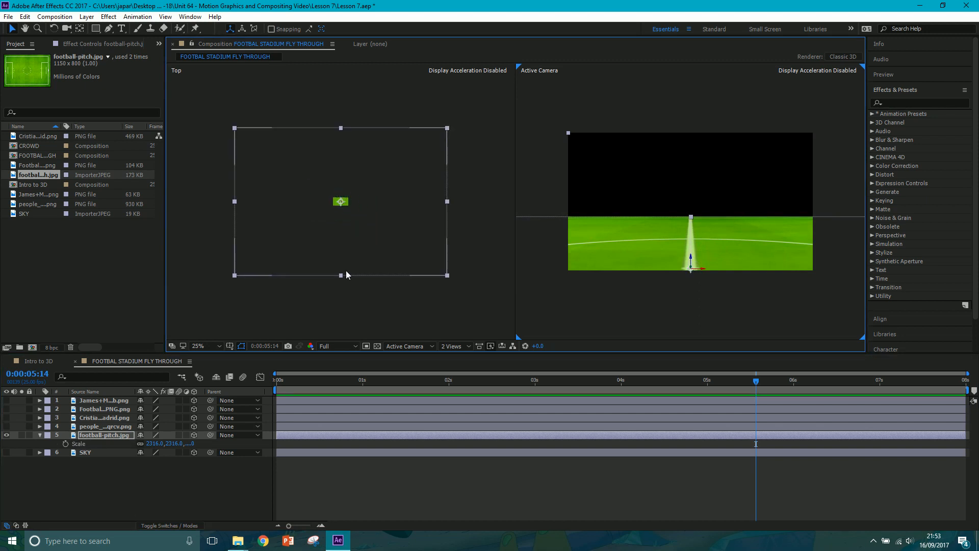
pyautogui.scroll(5, 328, 211)
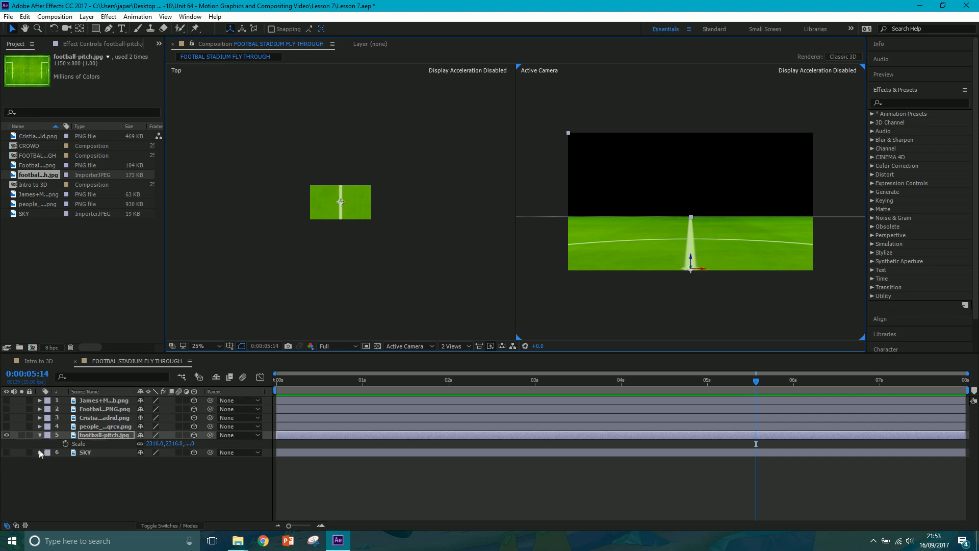
pyautogui.click(6, 454)
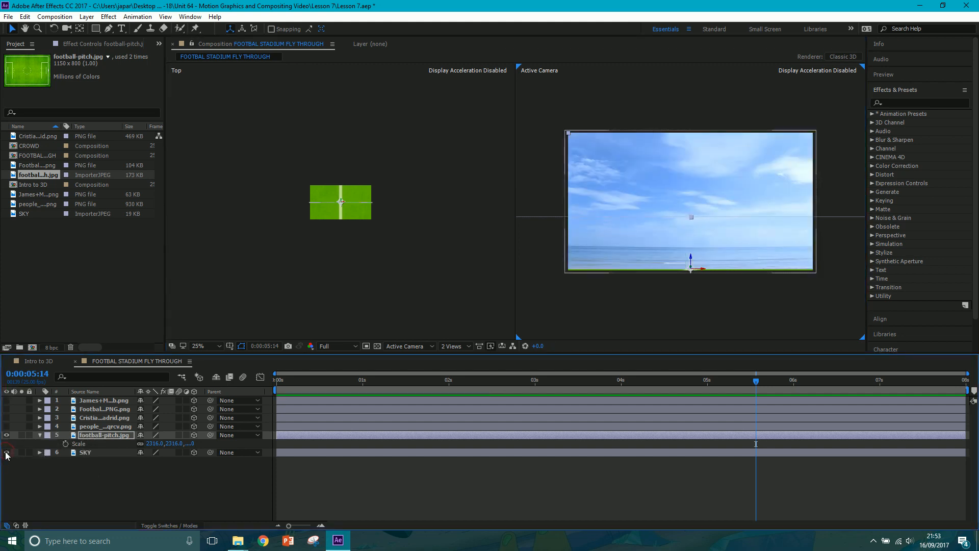
pyautogui.scroll(5, 329, 220)
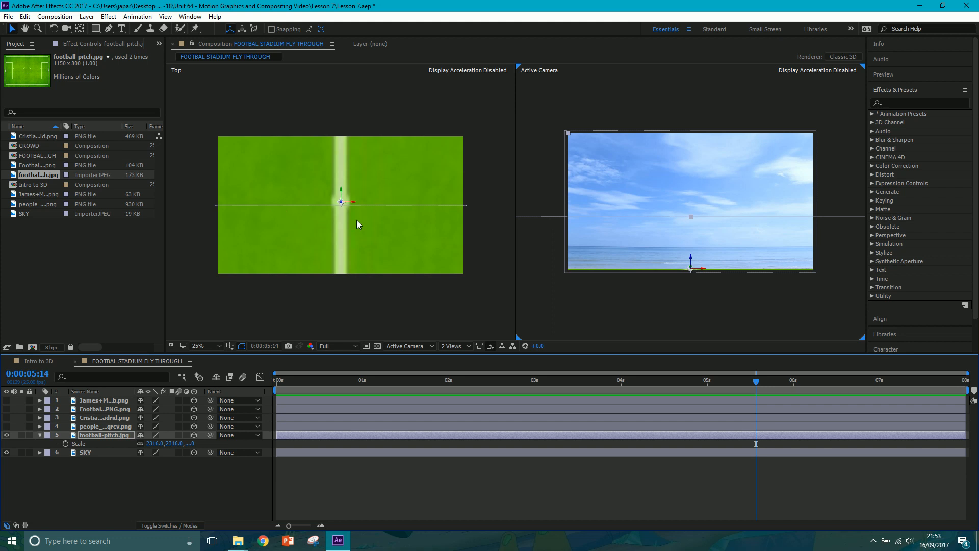
pyautogui.scroll(-5, 356, 219)
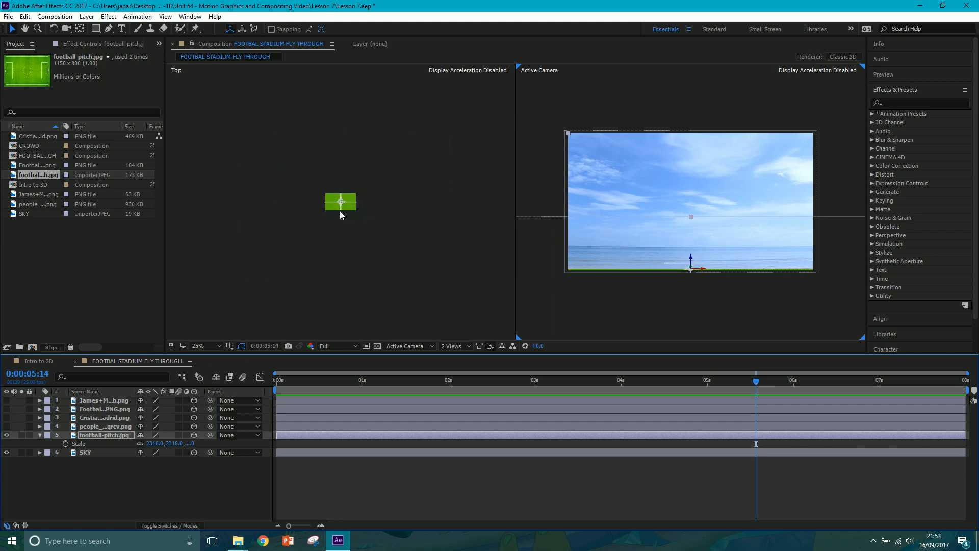
pyautogui.scroll(5, 343, 201)
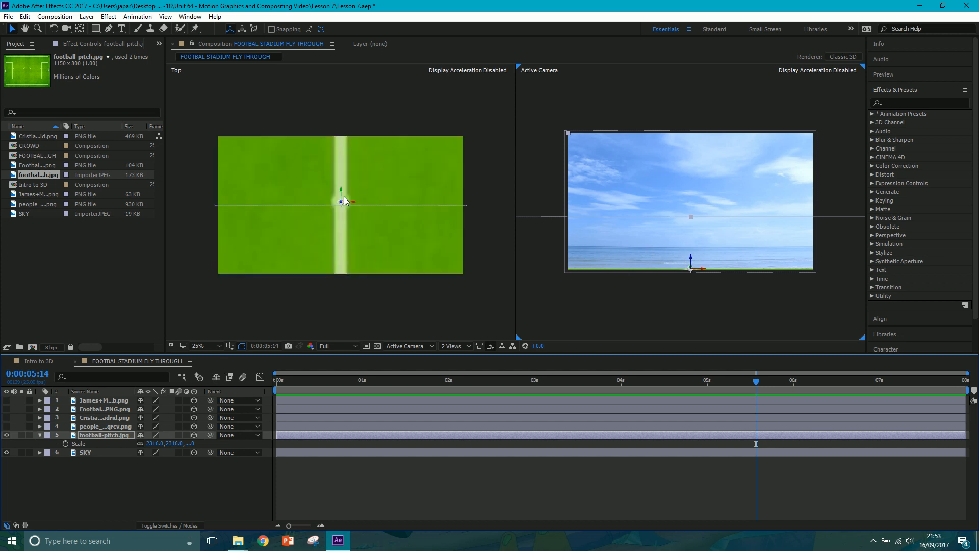
pyautogui.moveTo(342, 184); pyautogui.dragTo(341, 136)
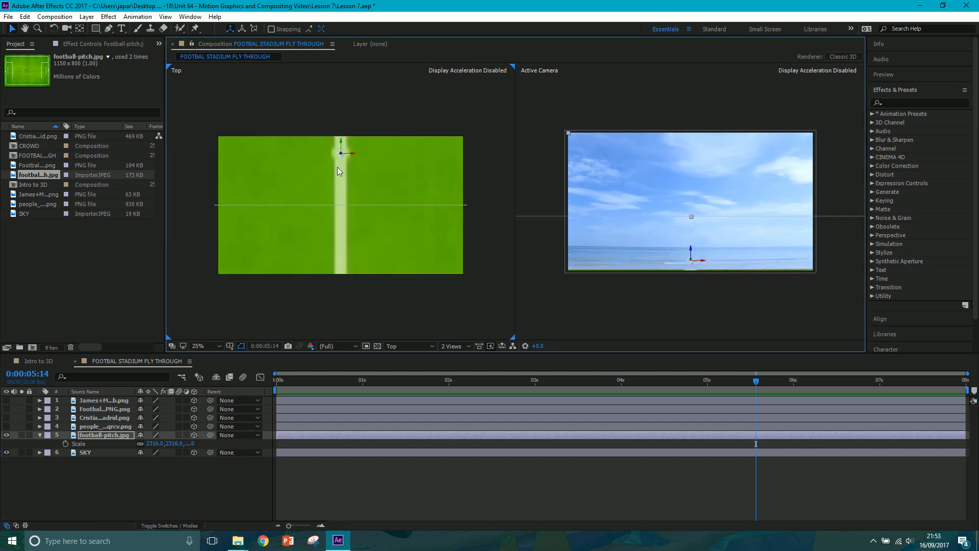
pyautogui.moveTo(190, 446); pyautogui.dragTo(343, 408)
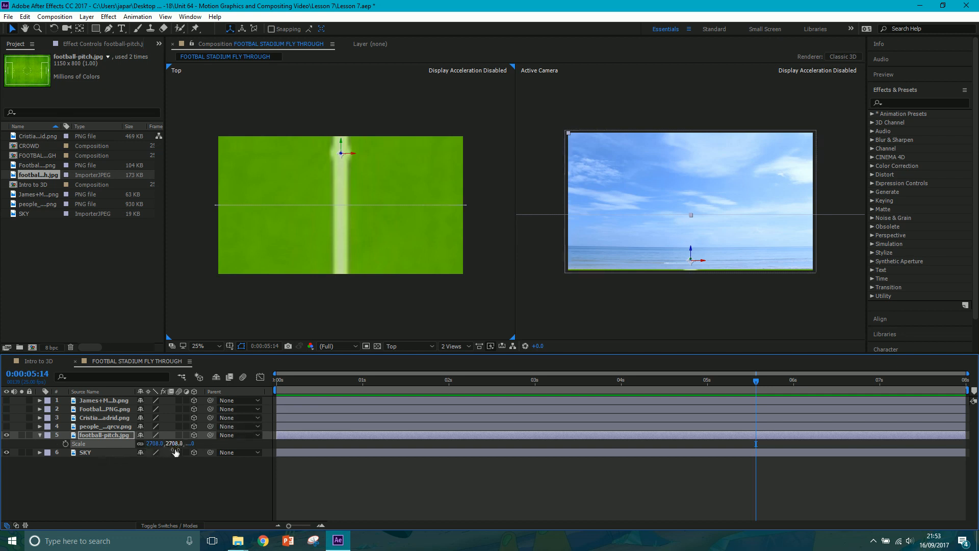
pyautogui.hotkey('ctrl', 'z')
pyautogui.hotkey('ctrl', 'z')
pyautogui.hotkey('ctrl', 'z')
# Step: Push the SKY layer far back behind the pitch, to a Z position of 10774
pyautogui.click(104, 452)
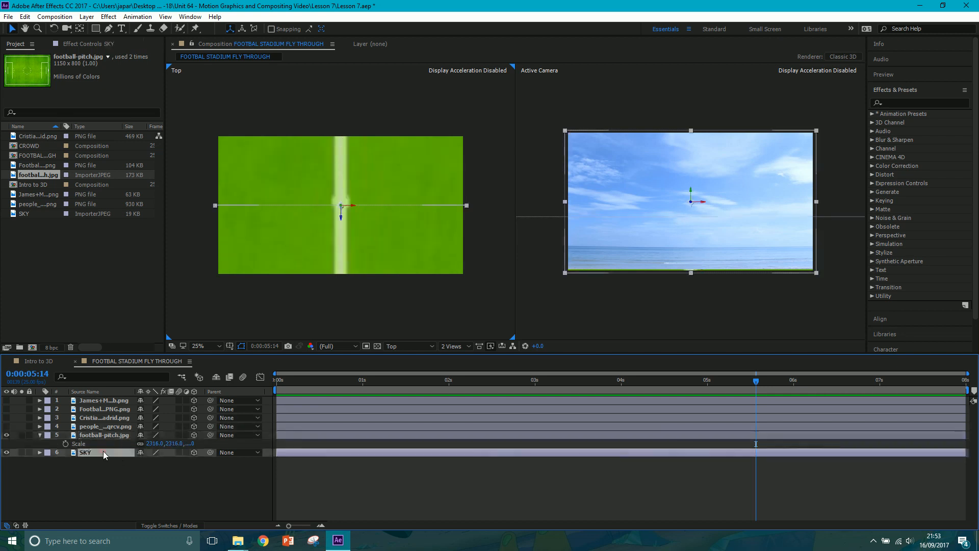
pyautogui.press('p')
pyautogui.moveTo(175, 460); pyautogui.dragTo(558, 312)
pyautogui.scroll(-6, 403, 200)
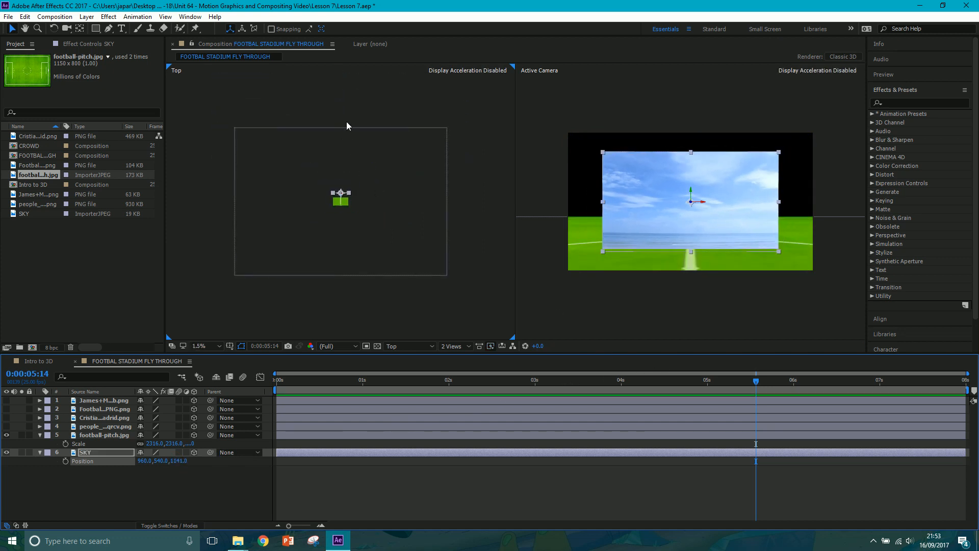
pyautogui.moveTo(178, 461); pyautogui.dragTo(959, 301)
pyautogui.moveTo(179, 461); pyautogui.dragTo(898, 300)
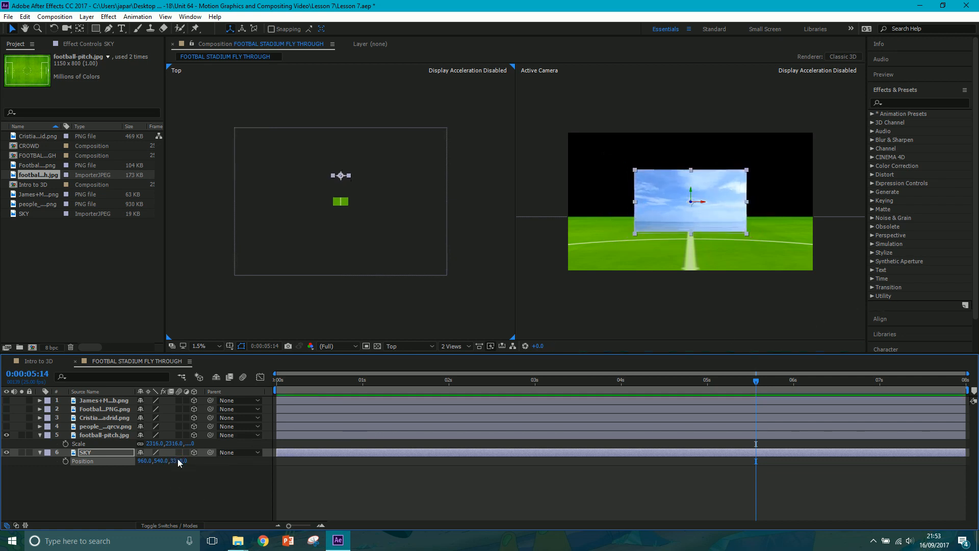
pyautogui.moveTo(181, 460); pyautogui.dragTo(824, 266)
pyautogui.moveTo(228, 455); pyautogui.dragTo(399, 414)
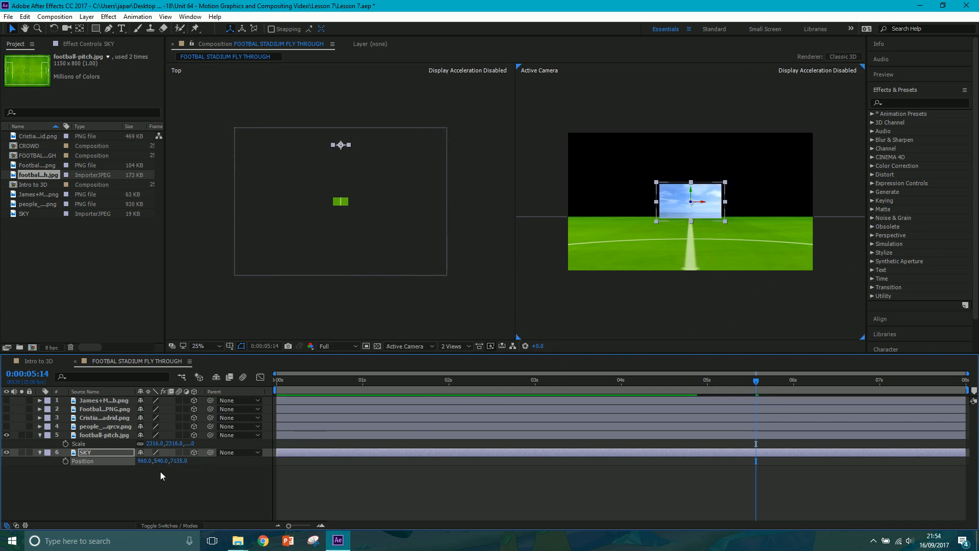
pyautogui.moveTo(180, 461); pyautogui.dragTo(975, 114)
pyautogui.click(182, 453)
pyautogui.moveTo(178, 462); pyautogui.dragTo(440, 391)
pyautogui.moveTo(679, 324); pyautogui.dragTo(773, 277)
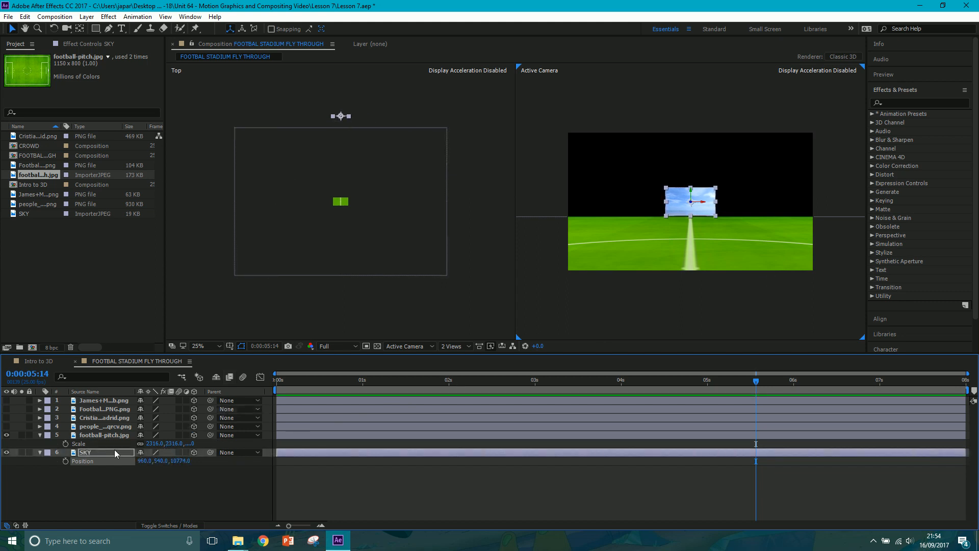
# Step: Enlarge the SKY layer to a scale of 2123%, trying 1000% first, and raise it until its sea is hidden behind the pitch
pyautogui.press('s')
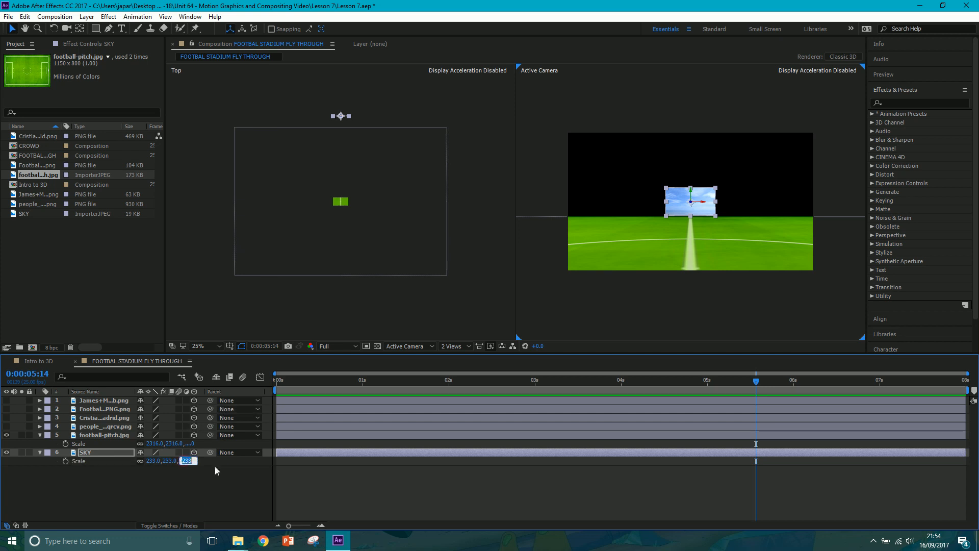
pyautogui.write('1000')
pyautogui.press('Return')
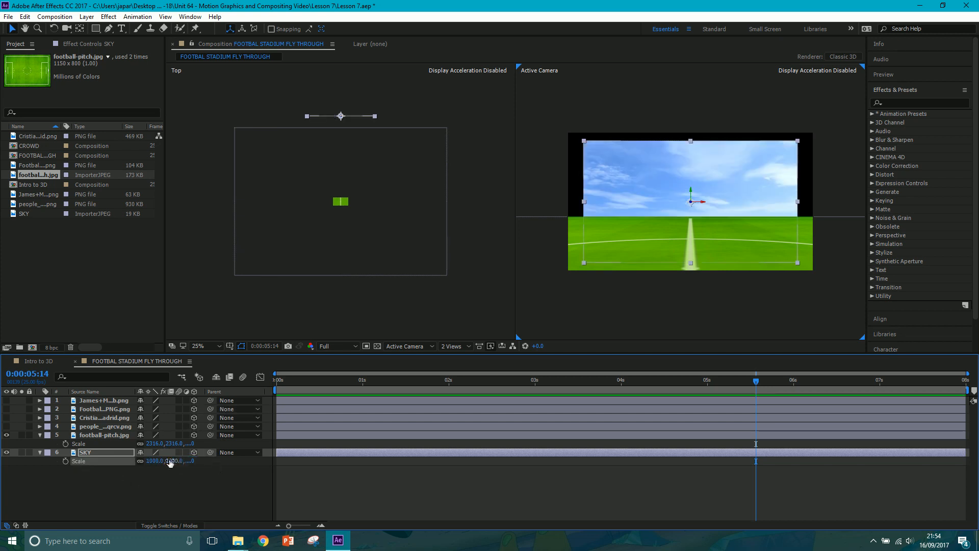
pyautogui.moveTo(170, 462); pyautogui.dragTo(731, 403)
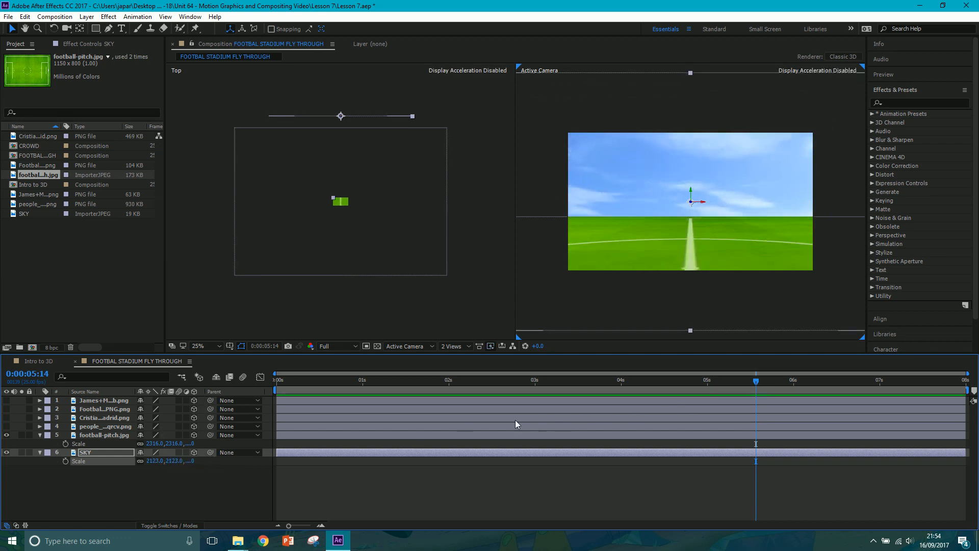
pyautogui.moveTo(691, 185); pyautogui.dragTo(680, 9)
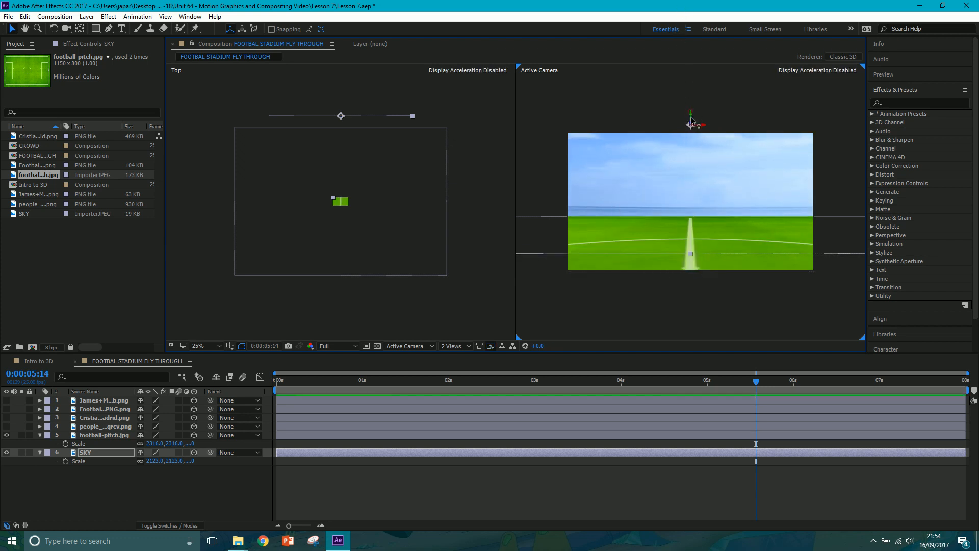
pyautogui.moveTo(691, 124); pyautogui.dragTo(698, 181)
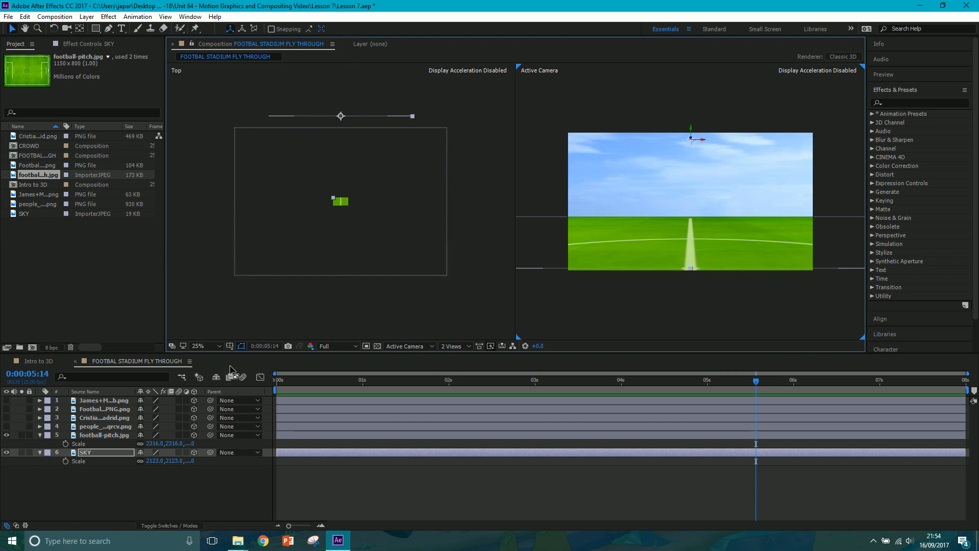
# Step: Show the crowd layer and move it back in depth to the far edge of the football pitch
pyautogui.click(6, 426)
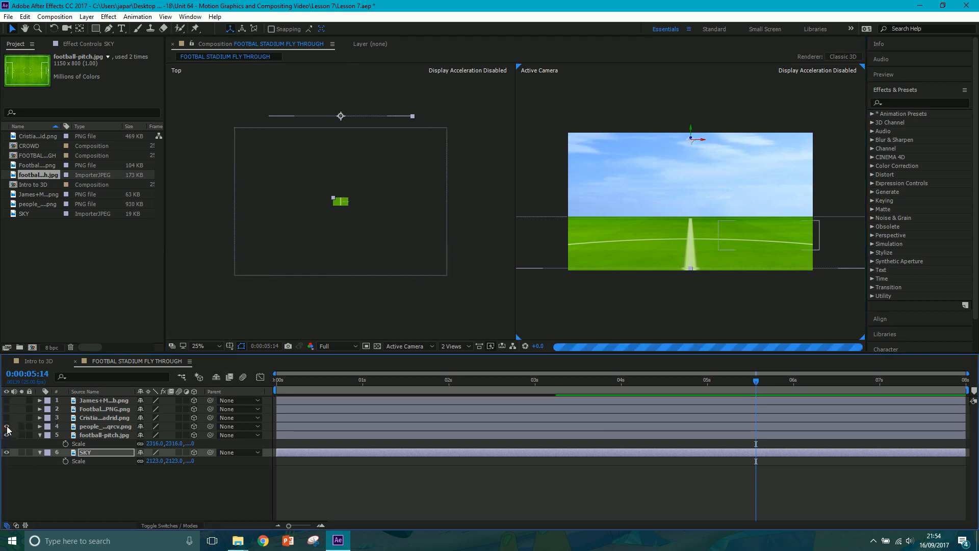
pyautogui.click(92, 426)
pyautogui.scroll(1, 338, 199)
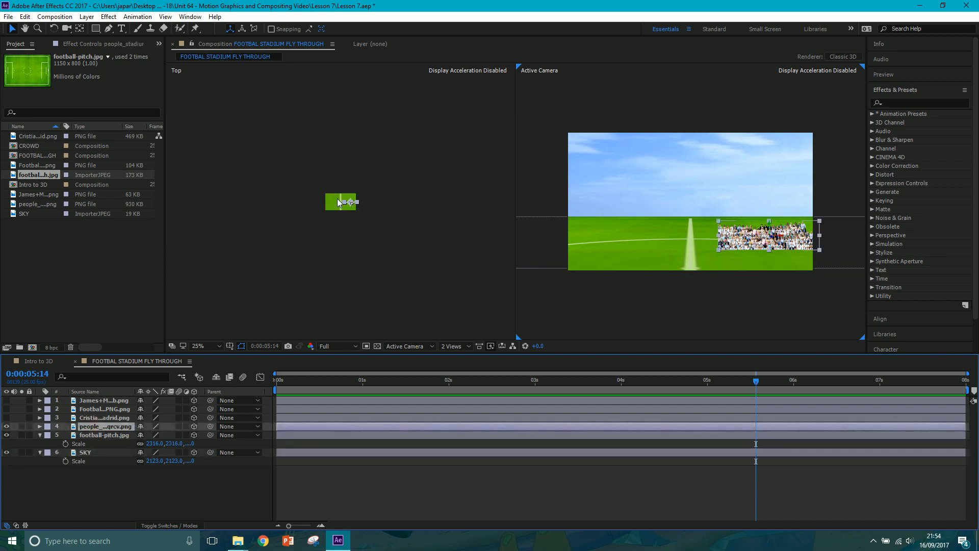
pyautogui.click(383, 160)
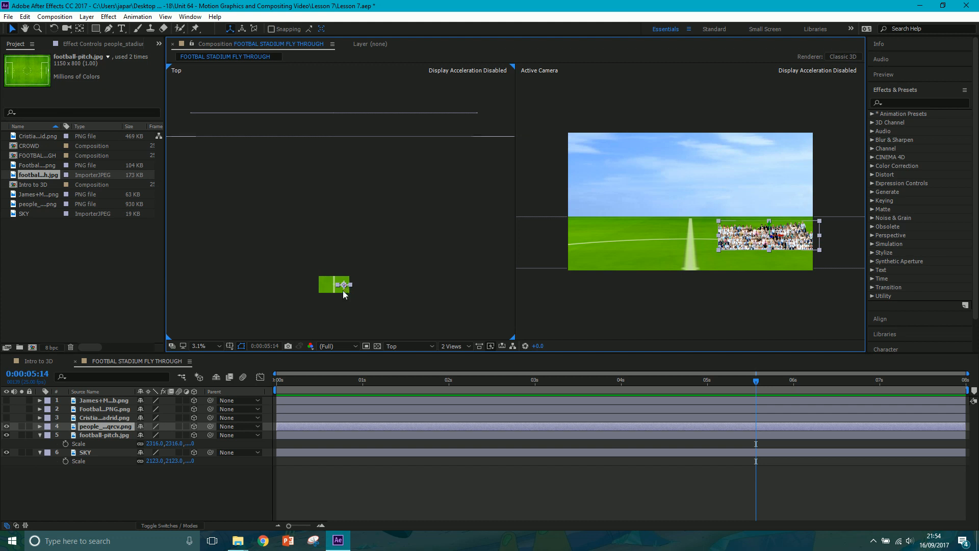
pyautogui.moveTo(345, 289); pyautogui.dragTo(353, 139)
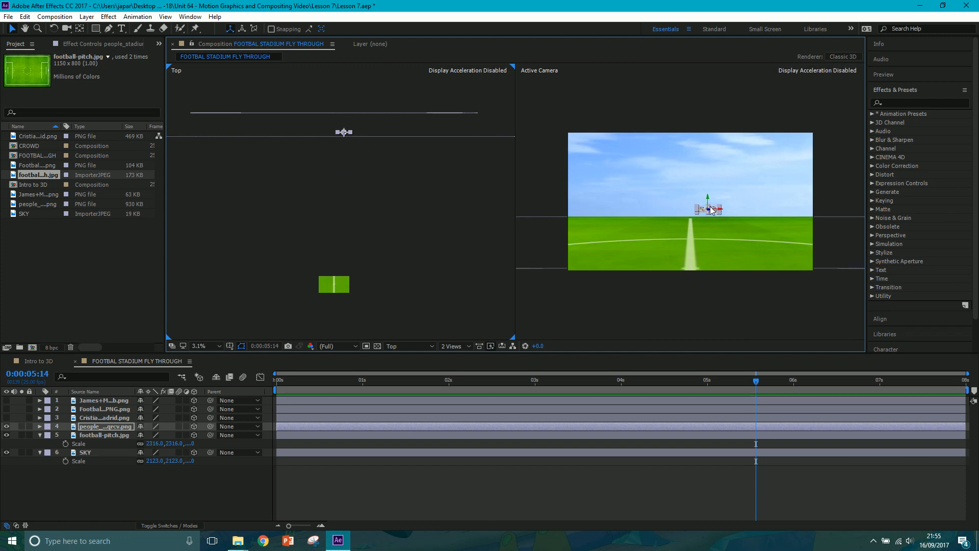
# Step: Enlarge the crowd to a scale of 150%, trying 125% first, and lower it onto the pitch's horizon
pyautogui.scroll(1, 714, 207)
pyautogui.click(724, 194)
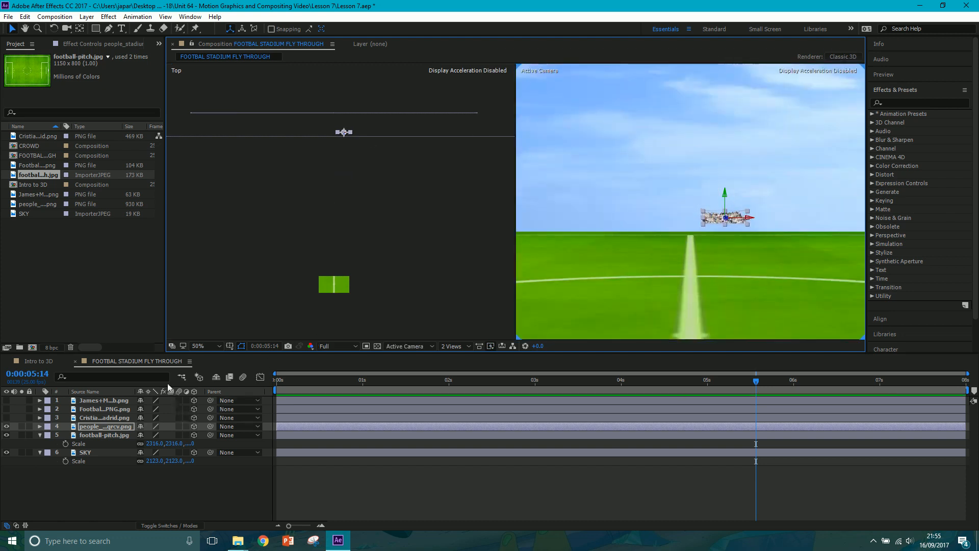
pyautogui.press('s')
pyautogui.moveTo(178, 434); pyautogui.dragTo(207, 431)
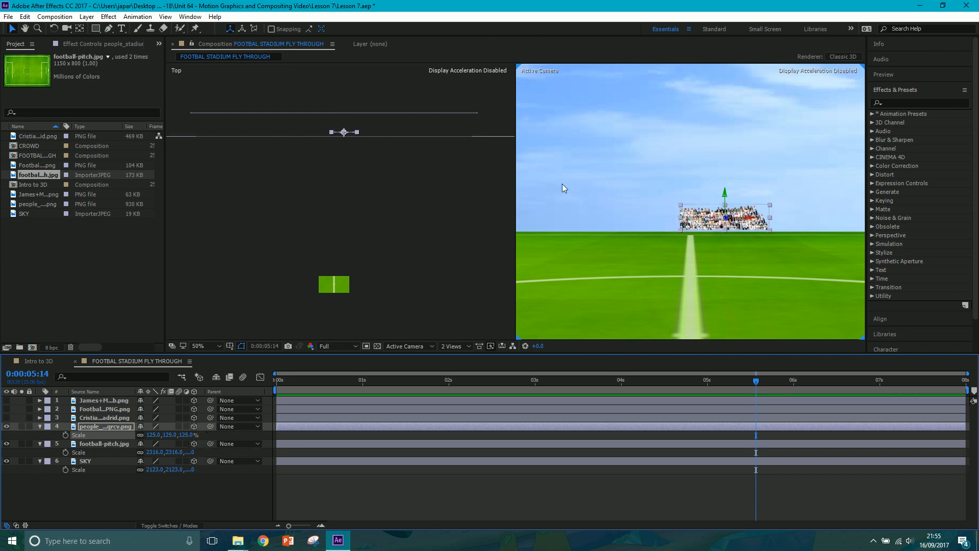
pyautogui.click(726, 196)
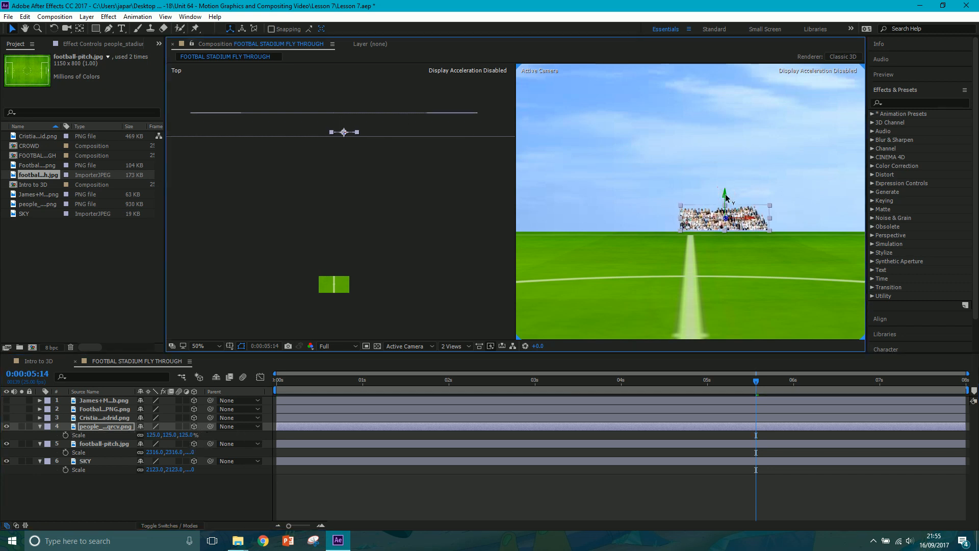
pyautogui.click(187, 434)
pyautogui.write('150')
pyautogui.press('Return')
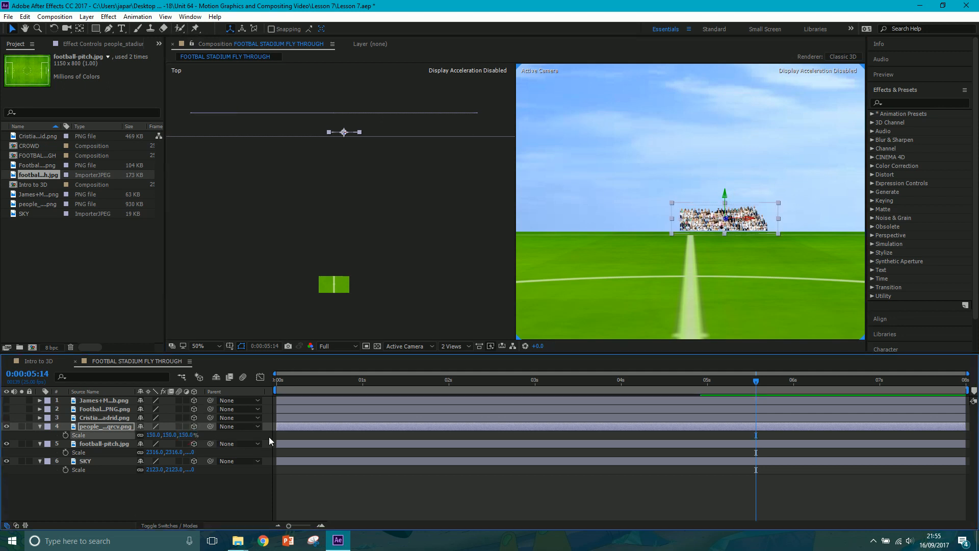
pyautogui.click(724, 194)
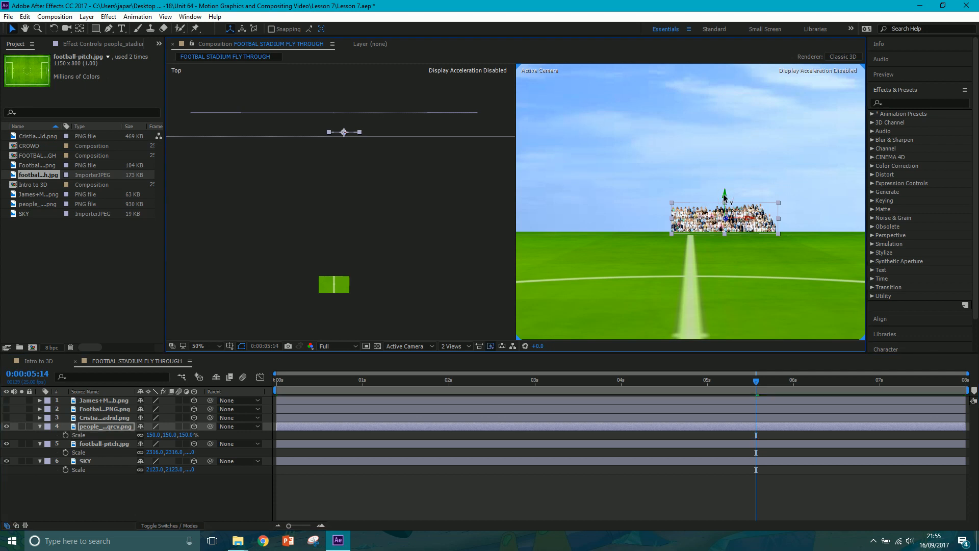
pyautogui.moveTo(724, 196); pyautogui.dragTo(726, 199)
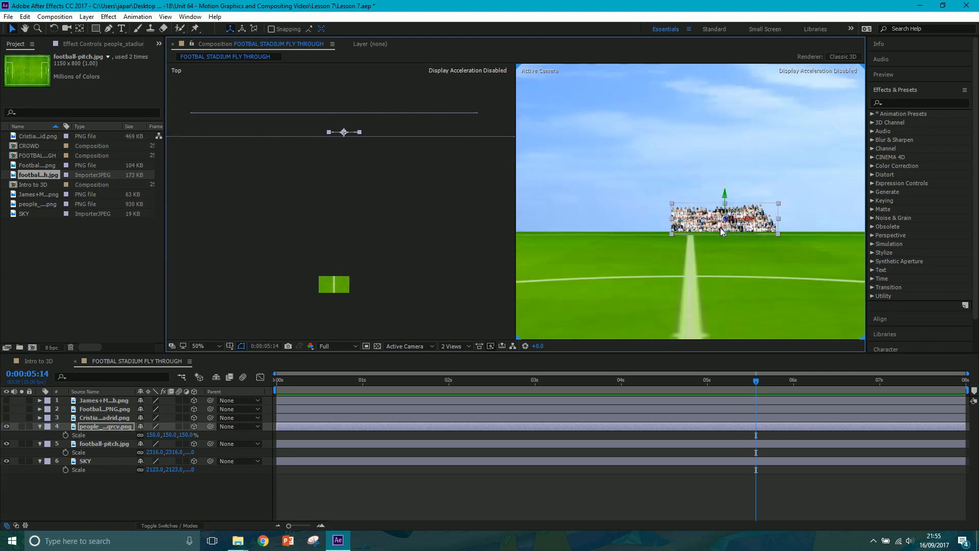
# Step: Move the crowd sideways to the right end of the visible horizon and duplicate its layer
pyautogui.press(',')
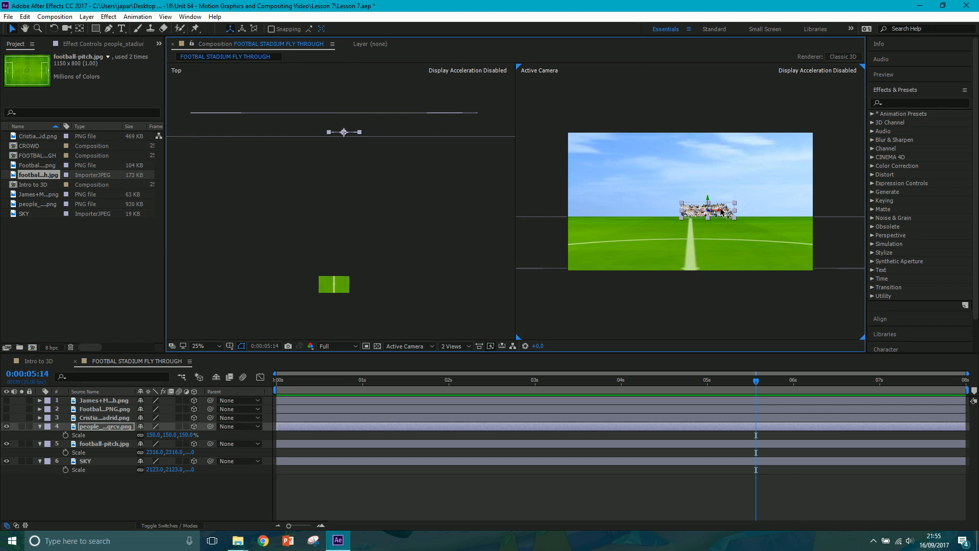
pyautogui.moveTo(720, 211); pyautogui.dragTo(757, 213)
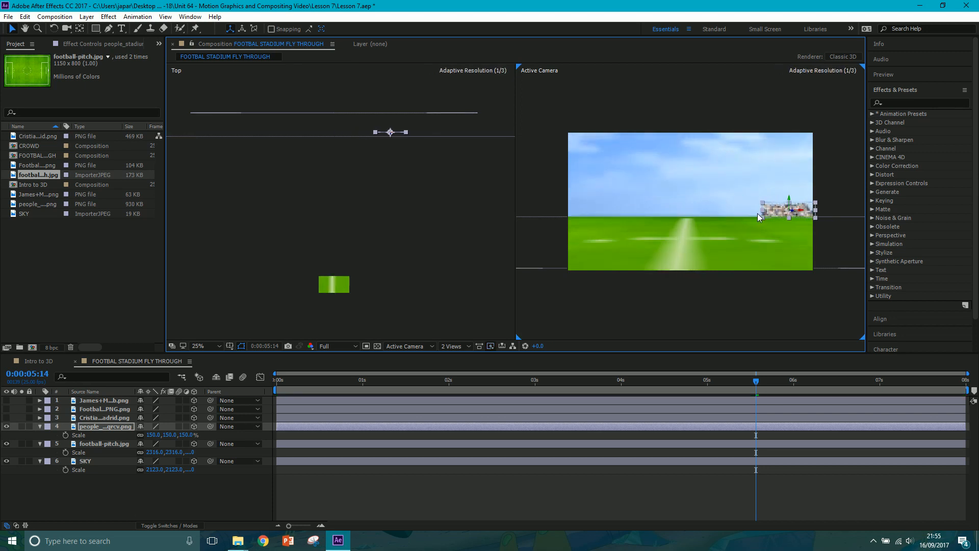
pyautogui.click(104, 429)
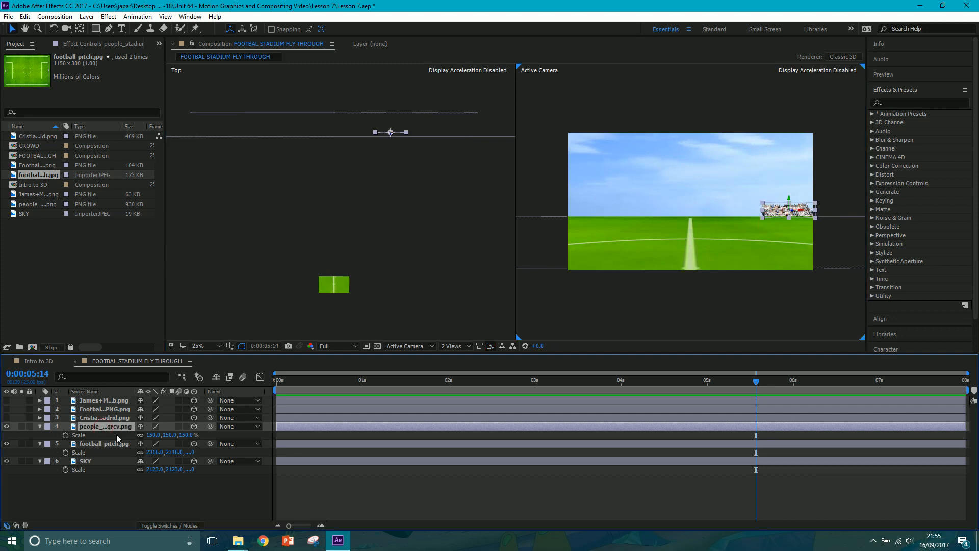
pyautogui.hotkey('ctrl', 'd')
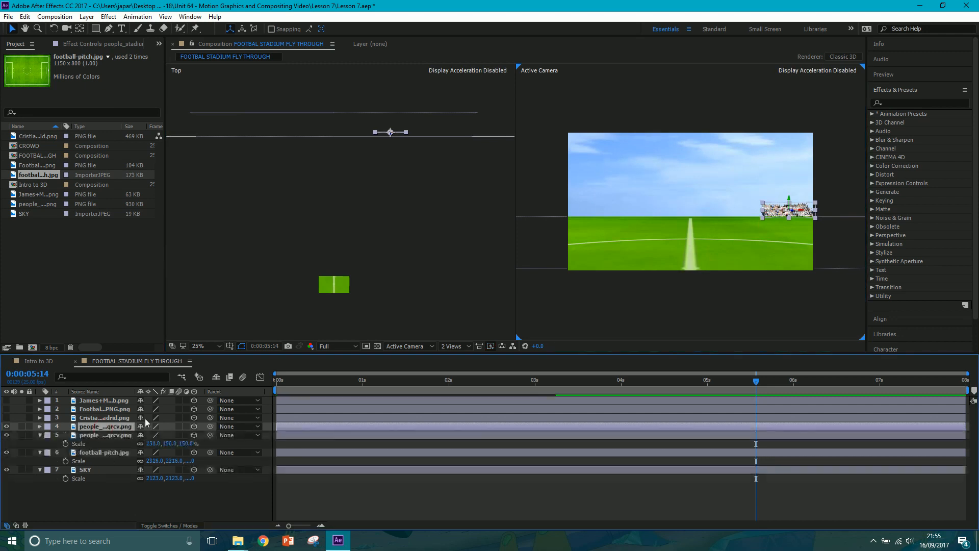
# Step: Slide the duplicate crowd left along the horizon so it slightly overlaps the original crowd's left edge as one continuous row
pyautogui.moveTo(800, 209); pyautogui.dragTo(676, 210)
pyautogui.scroll(2, 810, 239)
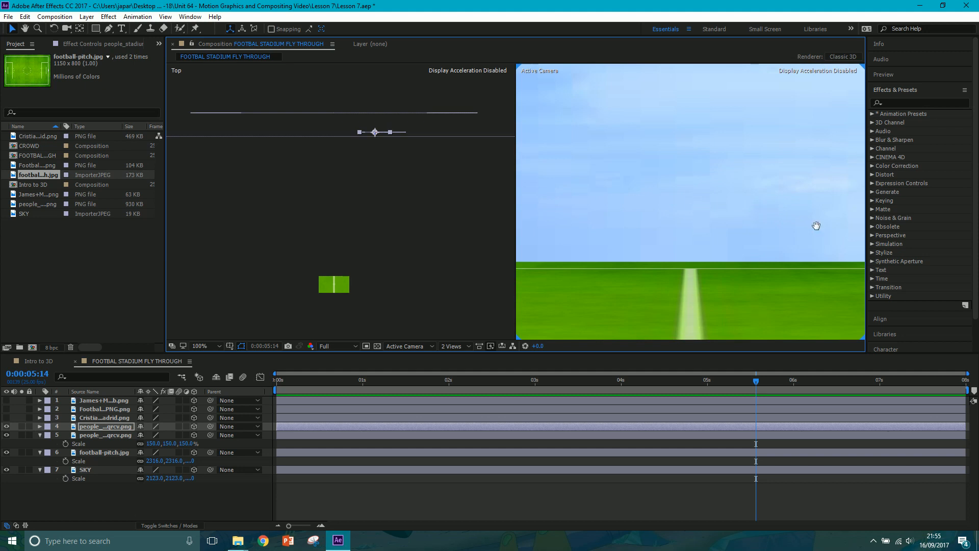
pyautogui.moveTo(817, 227); pyautogui.dragTo(610, 202)
pyautogui.moveTo(788, 227); pyautogui.dragTo(629, 240)
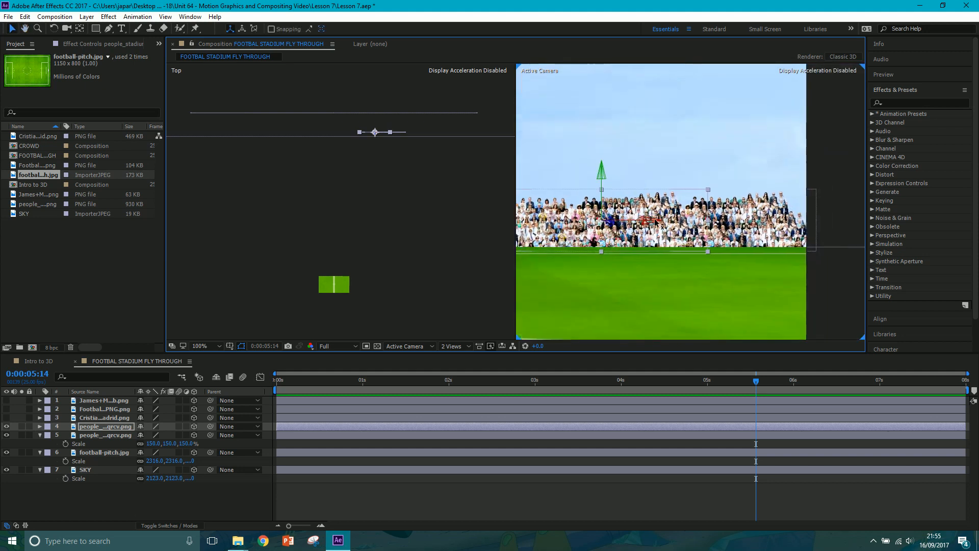
pyautogui.moveTo(553, 228); pyautogui.dragTo(356, 240)
pyautogui.moveTo(673, 210); pyautogui.dragTo(803, 202)
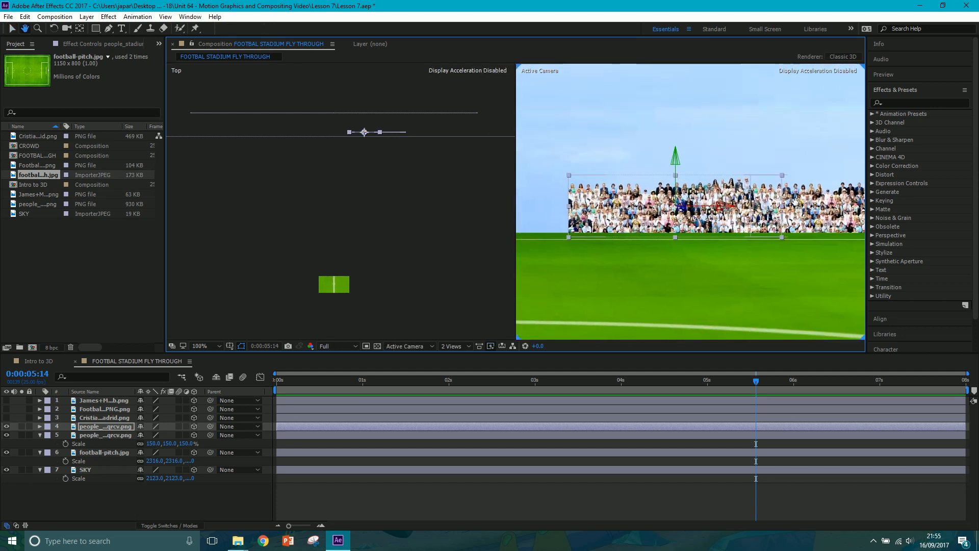
# Step: Align the second crowd's base with the horizon, and duplicate both crowd layers, sliding the copies left to extend the row without a gap
pyautogui.moveTo(722, 210)
pyautogui.mouseDown()
pyautogui.moveTo(671, 210)
pyautogui.moveTo(728, 204)
pyautogui.mouseUp()
pyautogui.moveTo(683, 157); pyautogui.dragTo(683, 164)
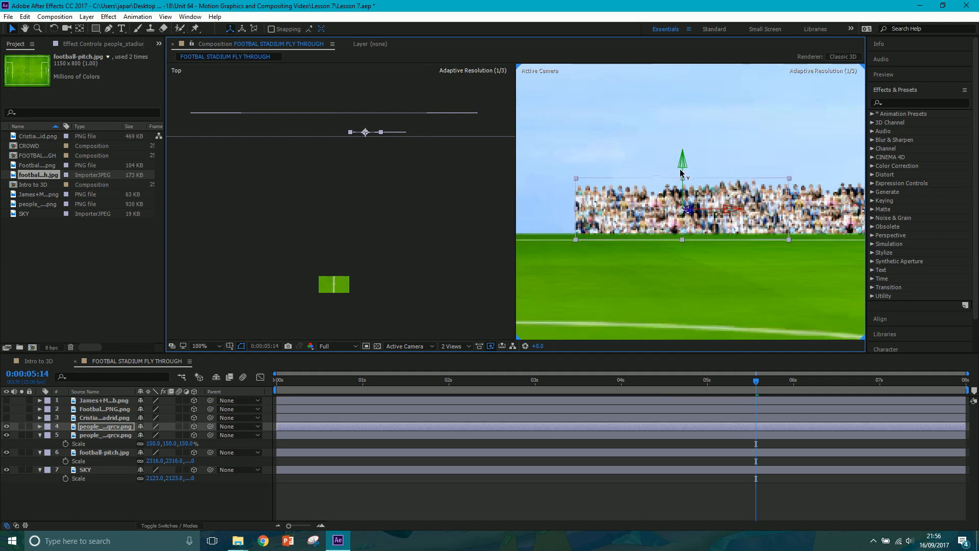
pyautogui.keyDown('ctrl'); pyautogui.click(97, 435); pyautogui.keyUp('ctrl')
pyautogui.scroll(-2, 706, 253)
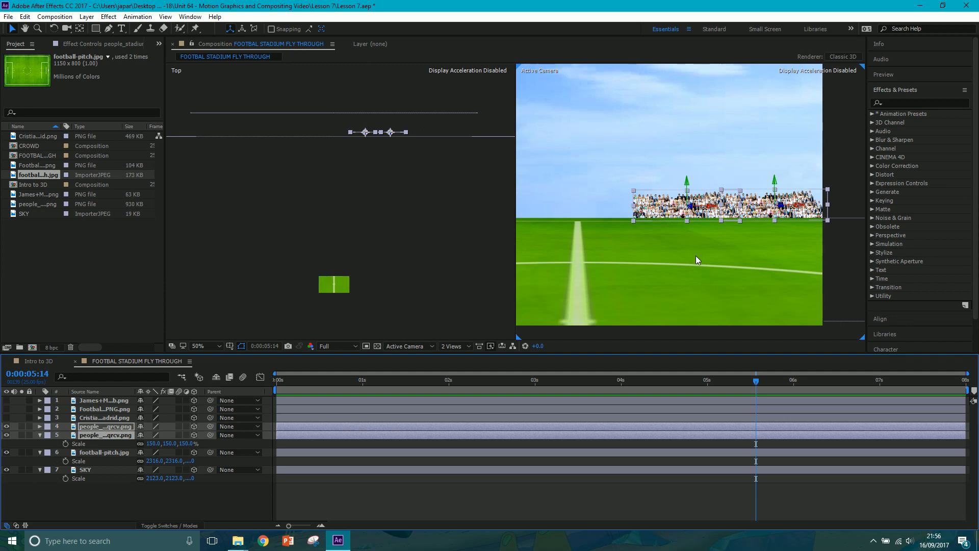
pyautogui.hotkey('ctrl', 'd')
pyautogui.moveTo(805, 206); pyautogui.dragTo(514, 220)
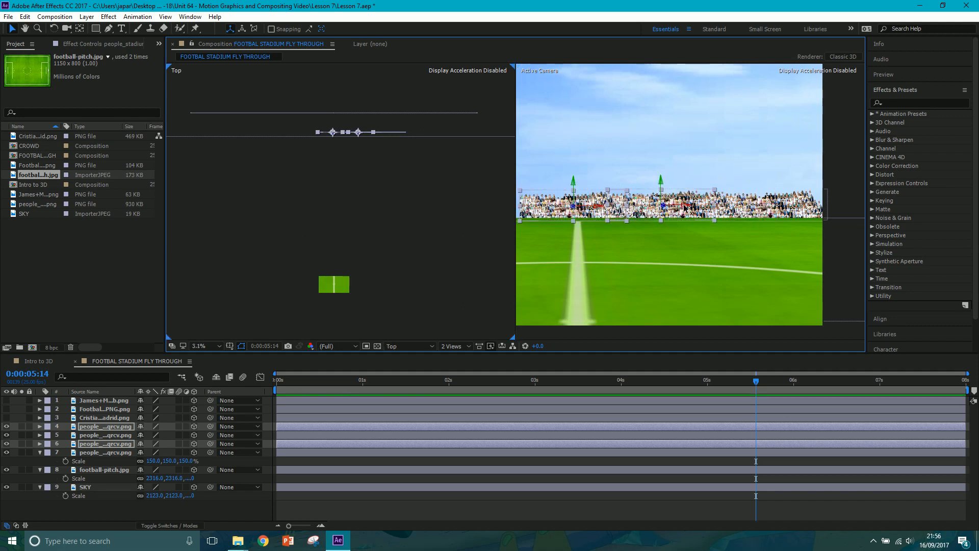
pyautogui.moveTo(683, 206); pyautogui.dragTo(406, 236)
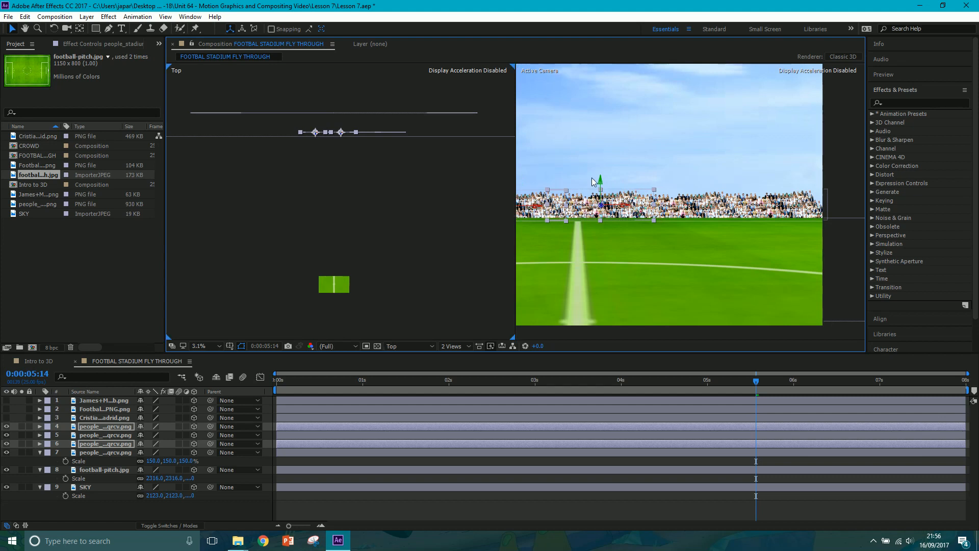
pyautogui.moveTo(601, 180); pyautogui.dragTo(601, 181)
# Step: Duplicate all four crowd layers and slide the copies left so the row runs past the camera frame's left edge
pyautogui.scroll(-2, 607, 213)
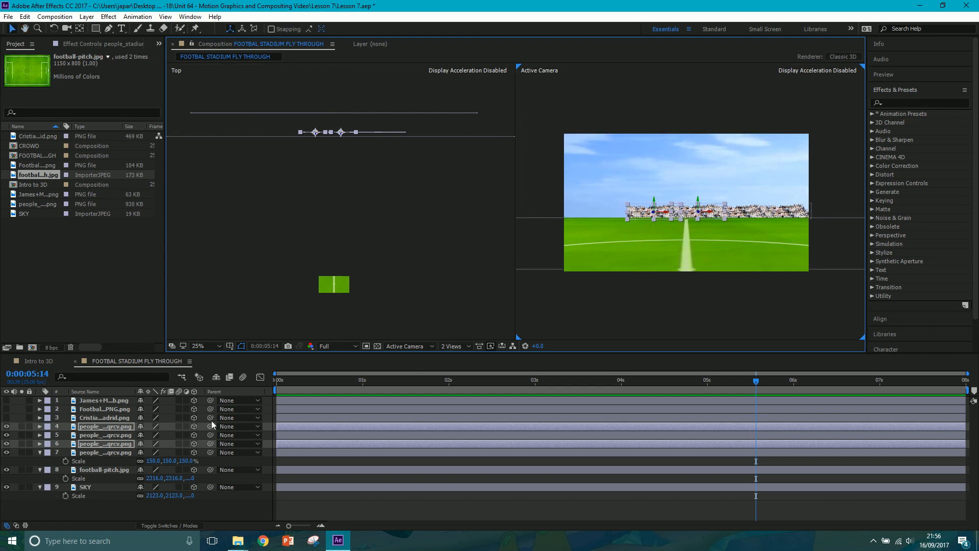
pyautogui.click(109, 452)
pyautogui.keyDown('shift'); pyautogui.click(106, 429); pyautogui.keyUp('shift')
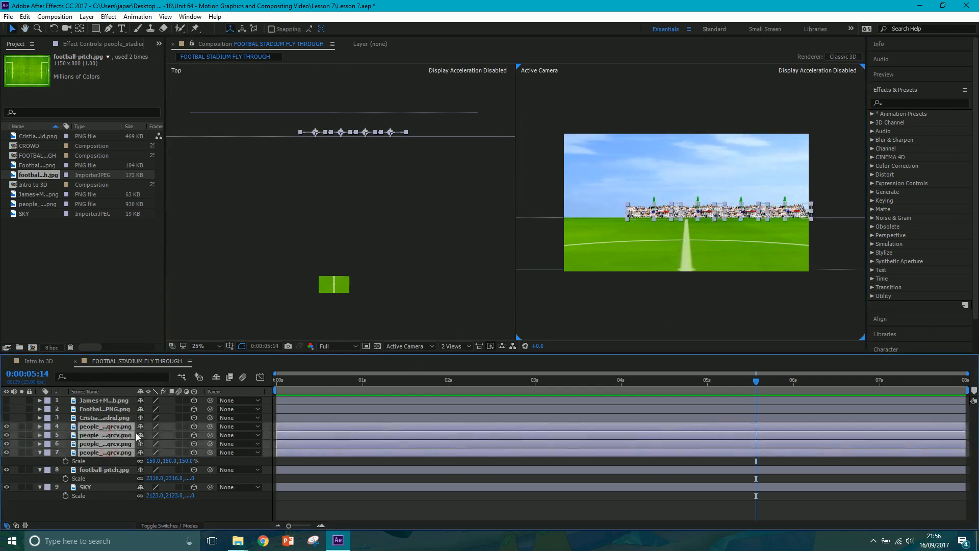
pyautogui.hotkey('ctrl', 'd')
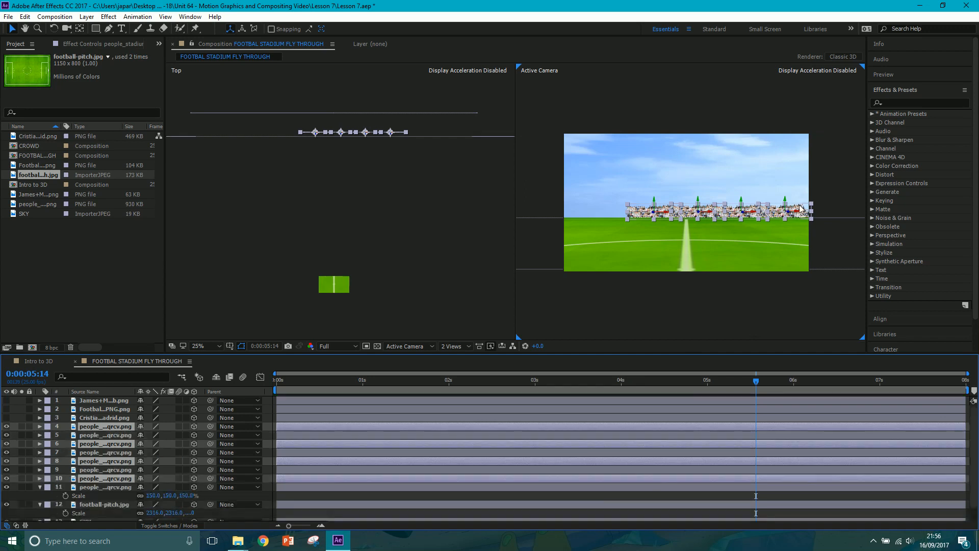
pyautogui.moveTo(769, 209); pyautogui.dragTo(622, 218)
pyautogui.moveTo(270, 251); pyautogui.dragTo(184, 263)
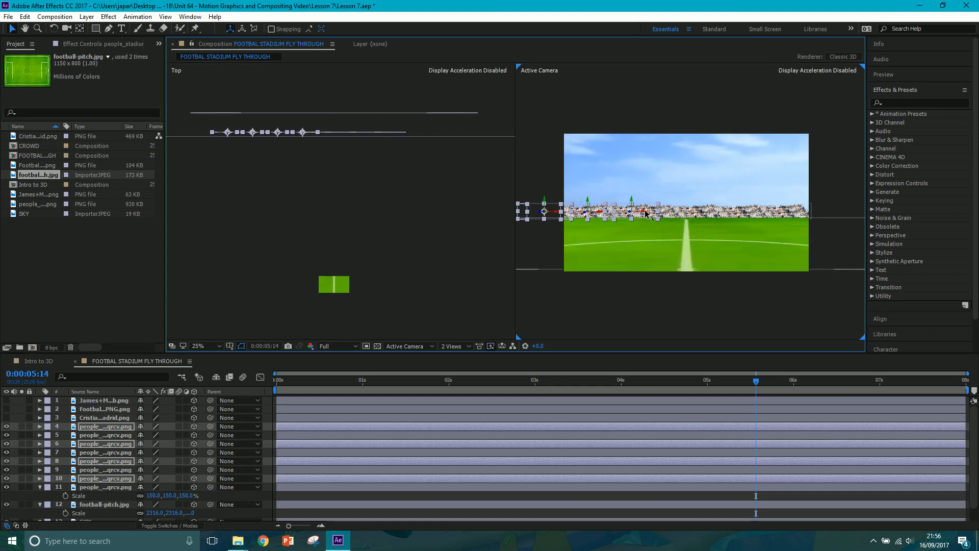
pyautogui.moveTo(640, 210); pyautogui.dragTo(593, 212)
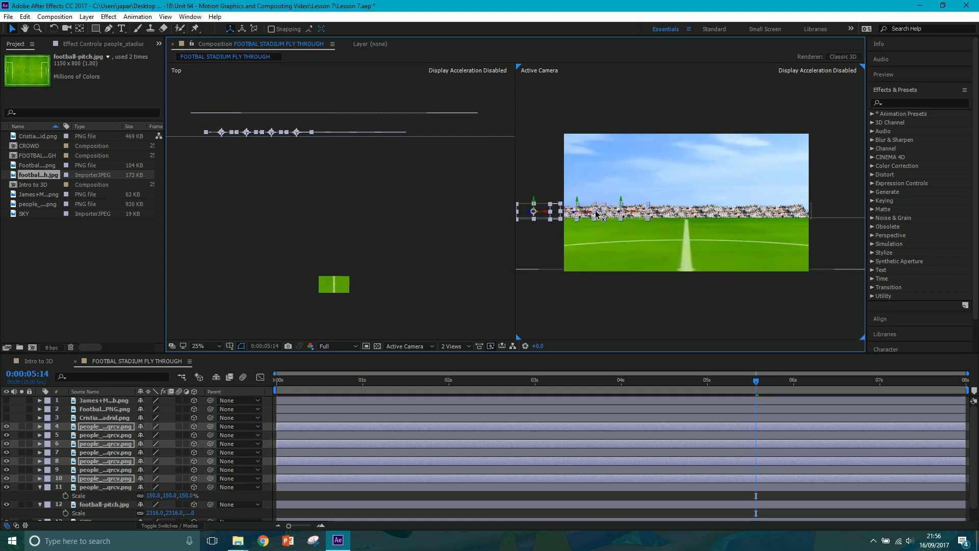
# Step: Move all eight crowd layers together to the right so the whole row is roughly centred behind the pitch
pyautogui.scroll(-1, 738, 208)
pyautogui.click(614, 274)
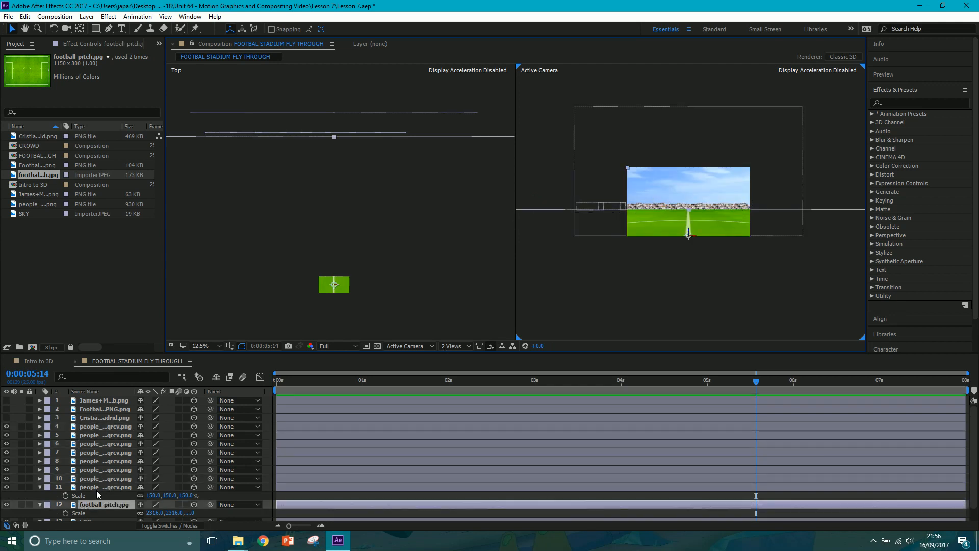
pyautogui.click(96, 487)
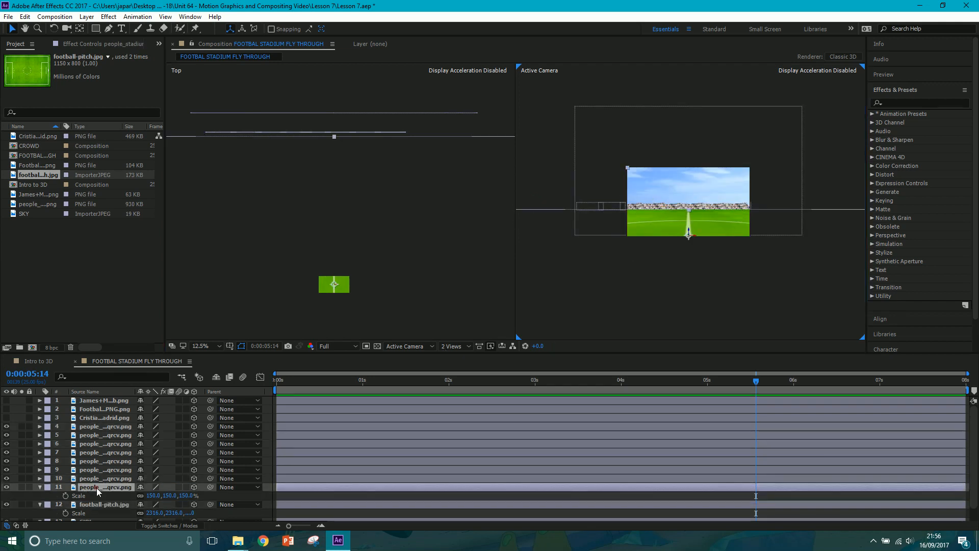
pyautogui.keyDown('shift'); pyautogui.click(105, 424); pyautogui.keyUp('shift')
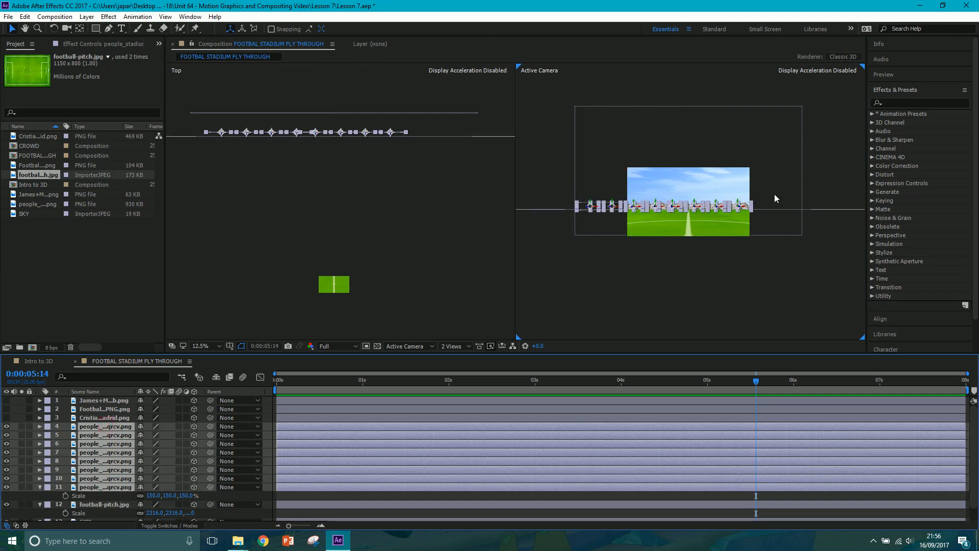
pyautogui.click(619, 207)
pyautogui.moveTo(621, 207); pyautogui.dragTo(694, 206)
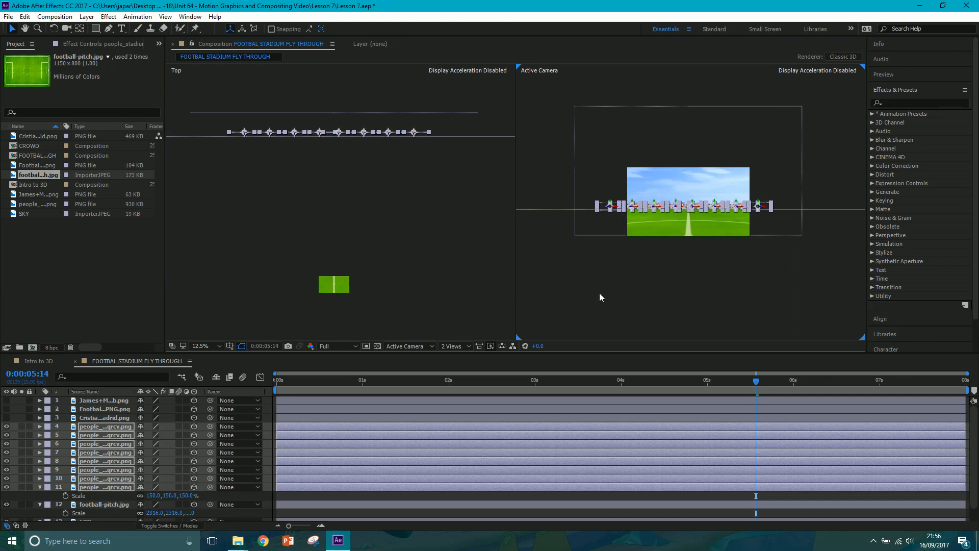
# Step: Pre-compose all eight crowd layers into a new composition named CROWD, moving all attributes into it
pyautogui.click(118, 504)
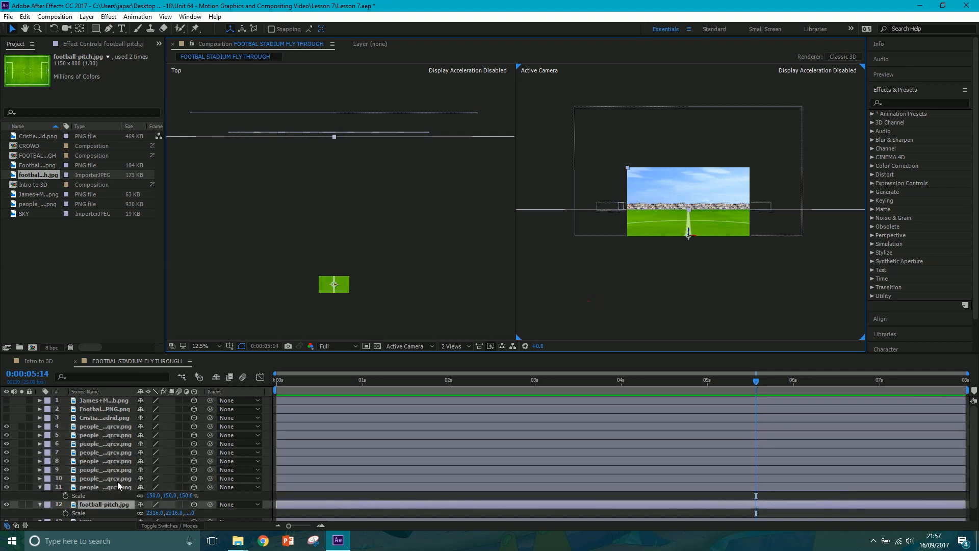
pyautogui.click(117, 485)
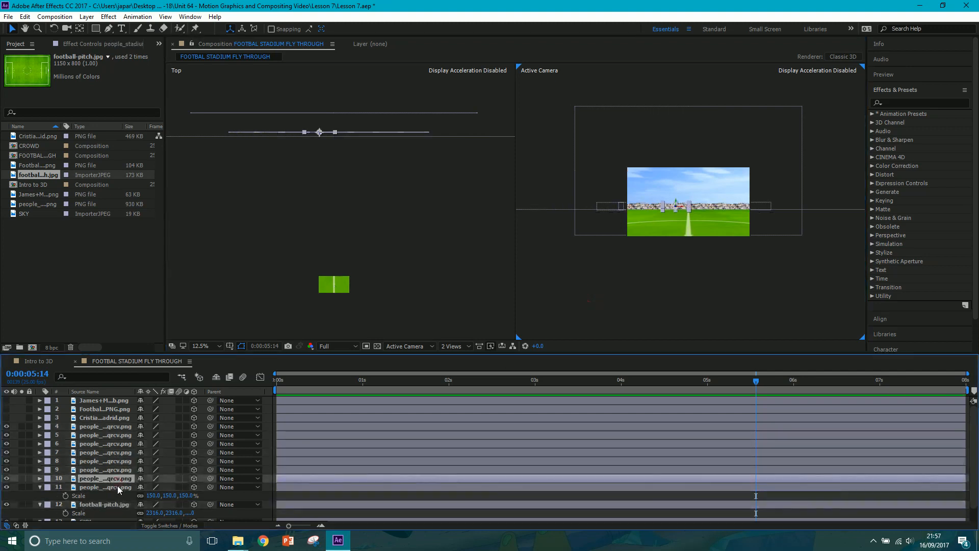
pyautogui.keyDown('shift'); pyautogui.click(118, 426); pyautogui.keyUp('shift')
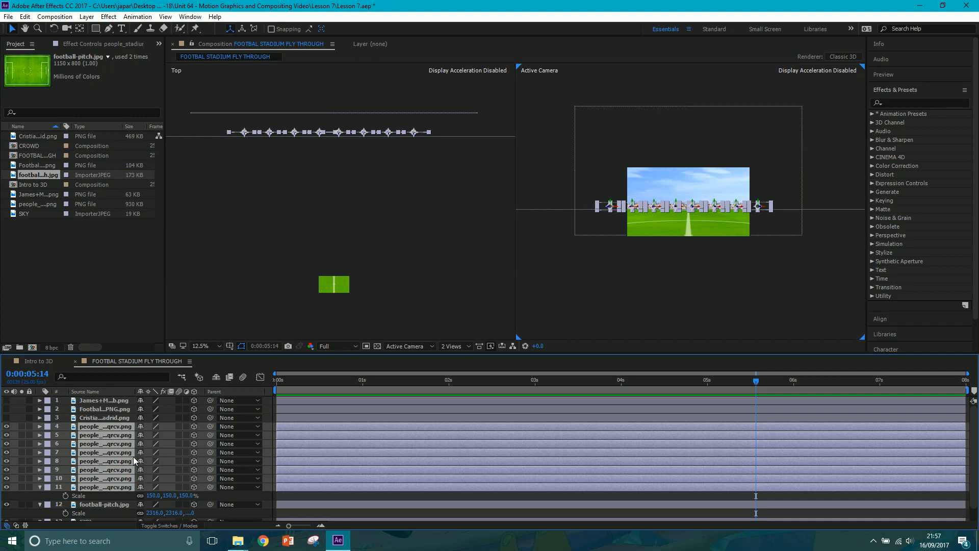
pyautogui.hotkey('ctrl', 'shift', 'c')
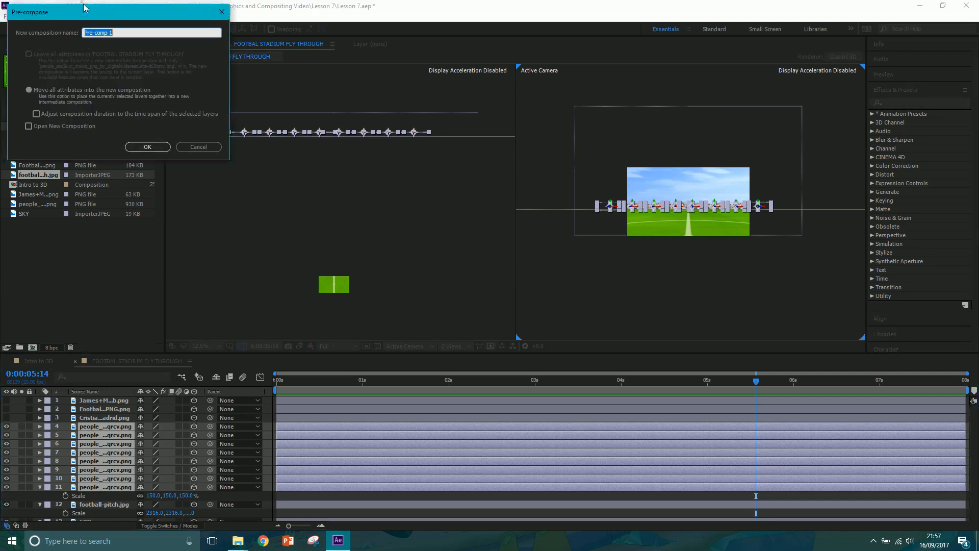
pyautogui.moveTo(83, 4); pyautogui.dragTo(368, 148)
pyautogui.write('CROWD')
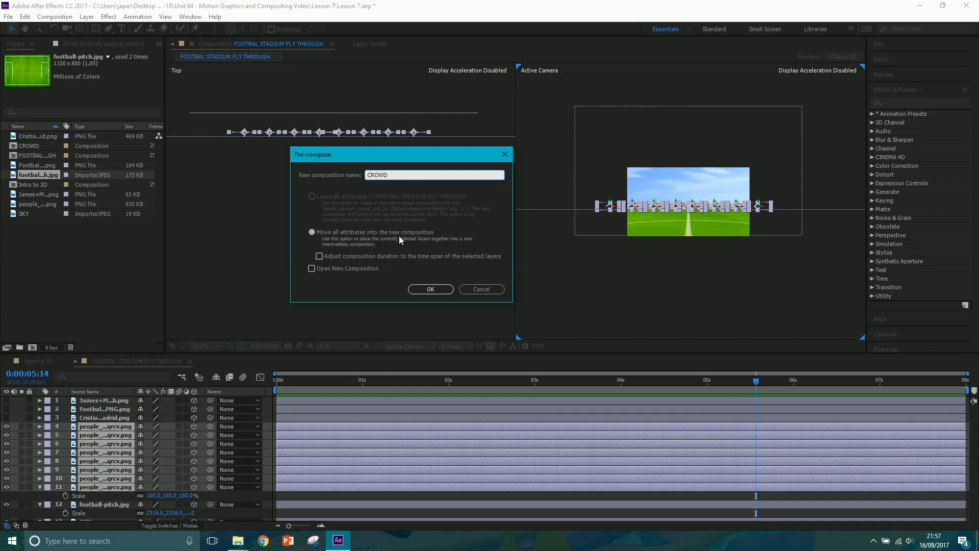
pyautogui.click(438, 291)
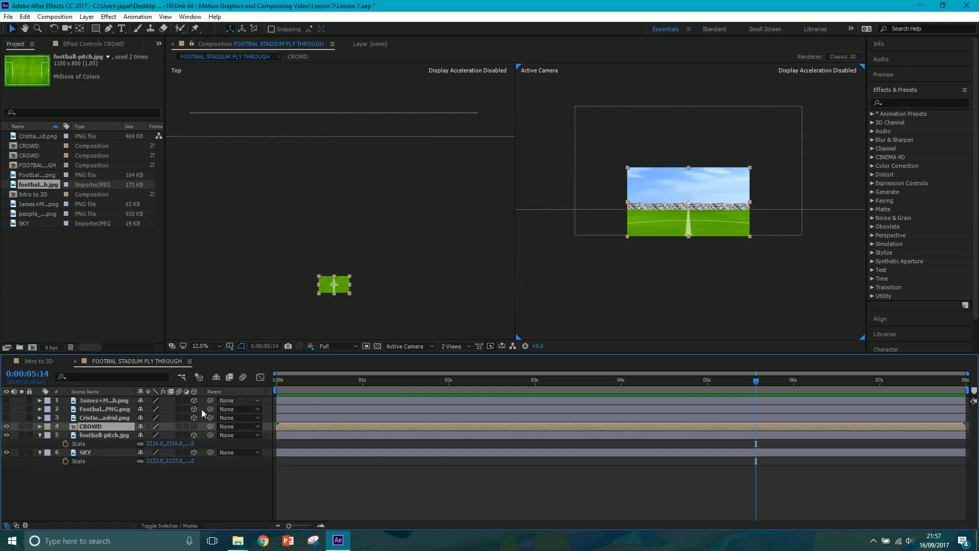
# Step: Enable Collapse Transformations and 3D for the CROWD layer, inspecting the nested composition's contents in between
pyautogui.click(148, 425)
pyautogui.doubleClick(94, 428)
pyautogui.moveTo(292, 382); pyautogui.dragTo(683, 268)
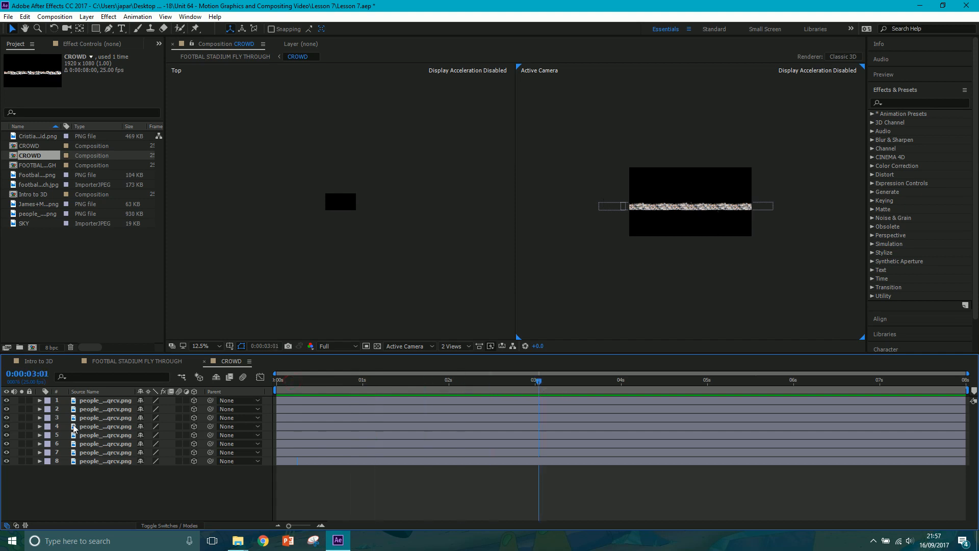
pyautogui.click(117, 363)
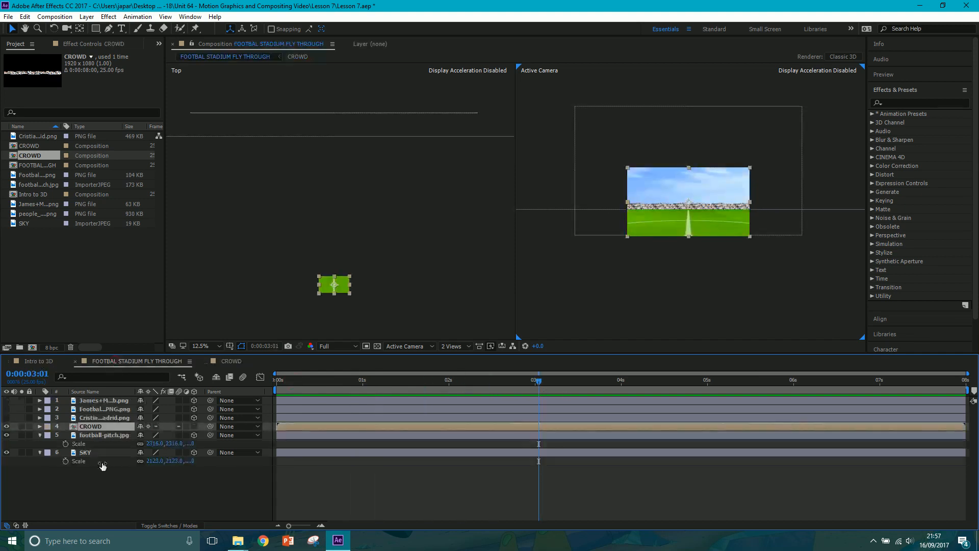
pyautogui.click(194, 426)
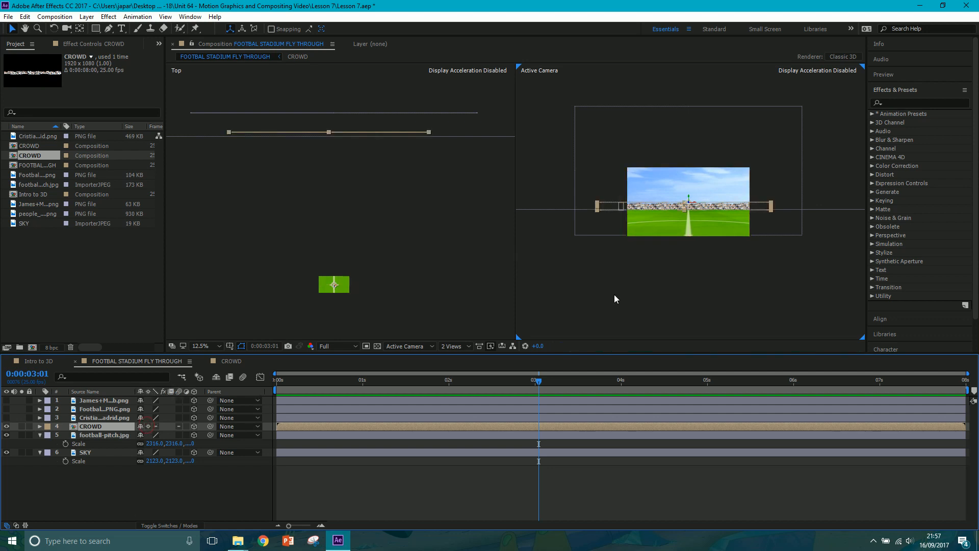
# Step: Switch the CROWD layer's 3D and Collapse Transformations settings off and on again to compare their effect in the camera view
pyautogui.scroll(2, 623, 216)
pyautogui.moveTo(624, 215)
pyautogui.mouseDown()
pyautogui.moveTo(674, 234)
pyautogui.moveTo(635, 225)
pyautogui.mouseUp()
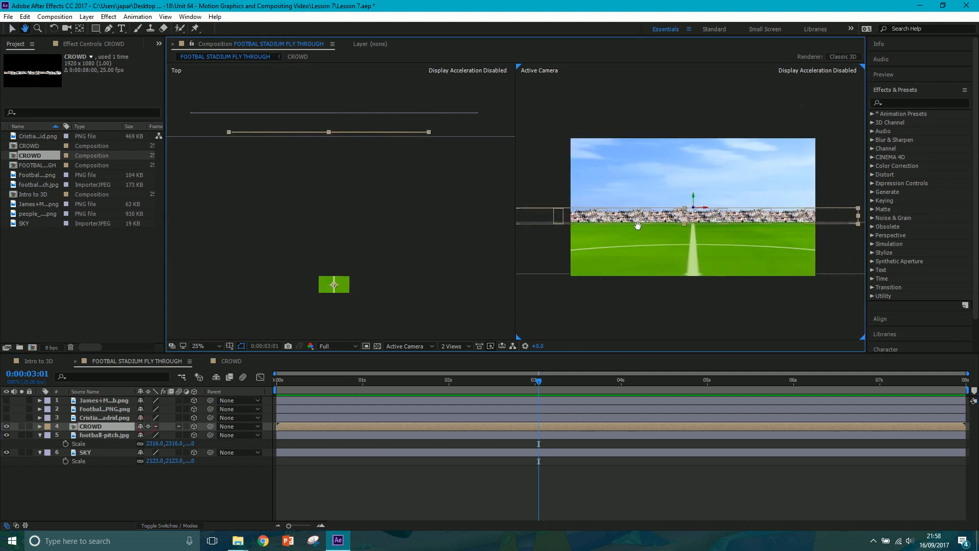
pyautogui.click(193, 427)
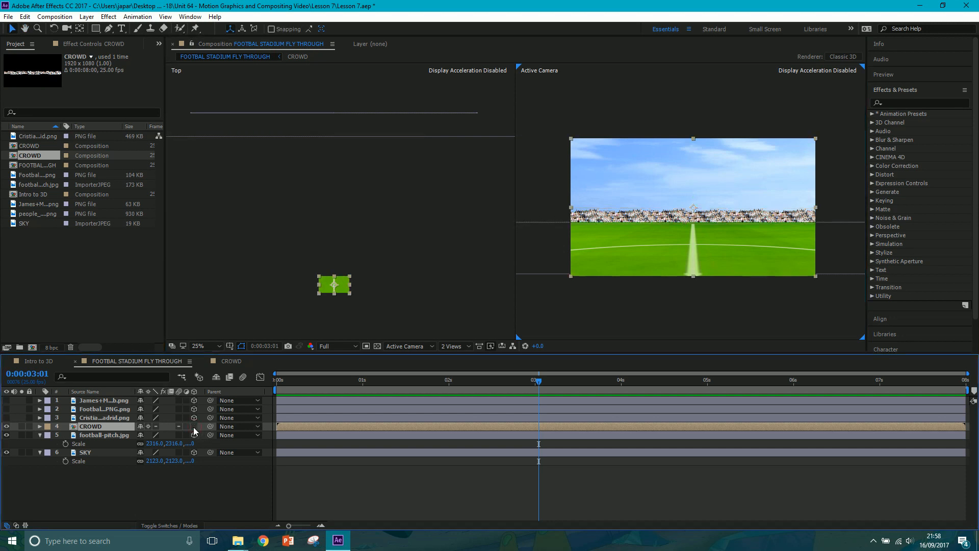
pyautogui.click(194, 426)
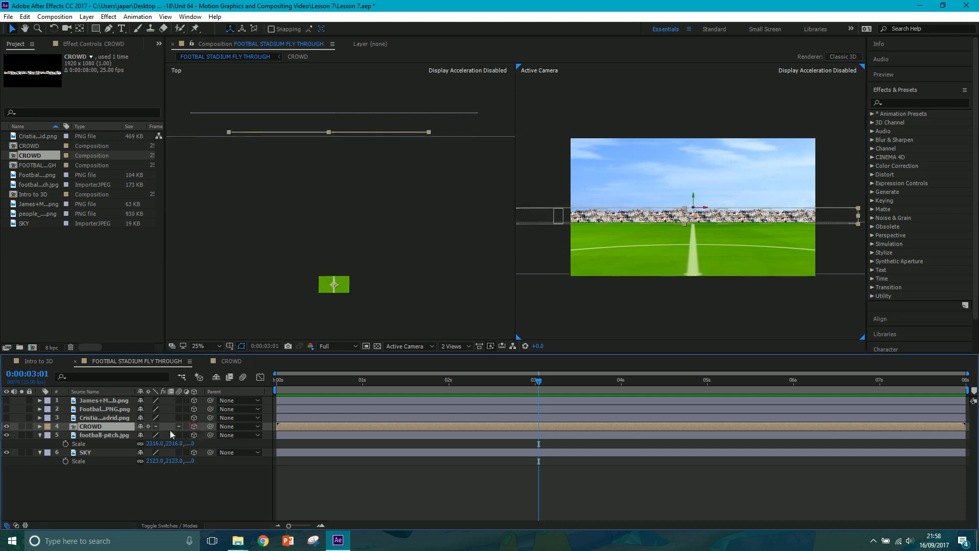
pyautogui.click(149, 427)
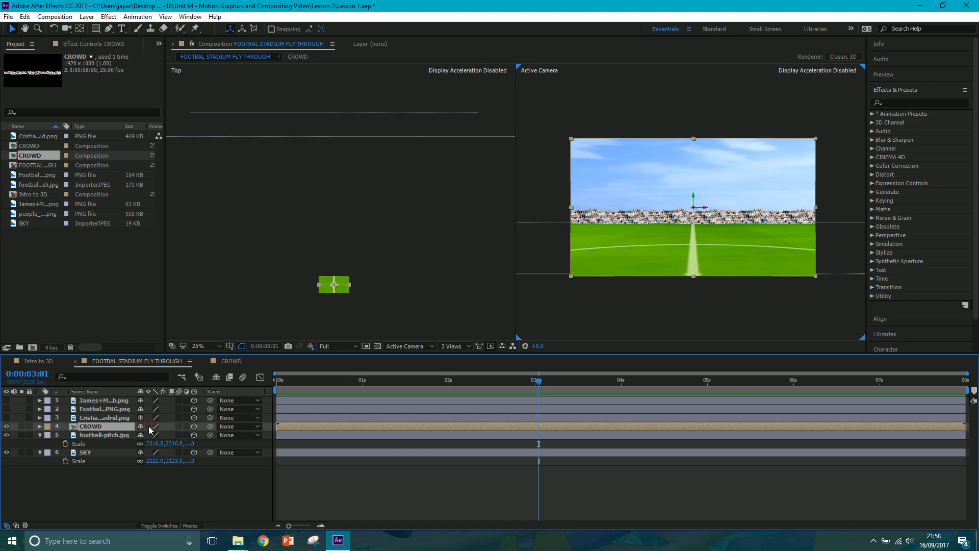
pyautogui.click(148, 427)
pyautogui.click(149, 426)
pyautogui.click(149, 426)
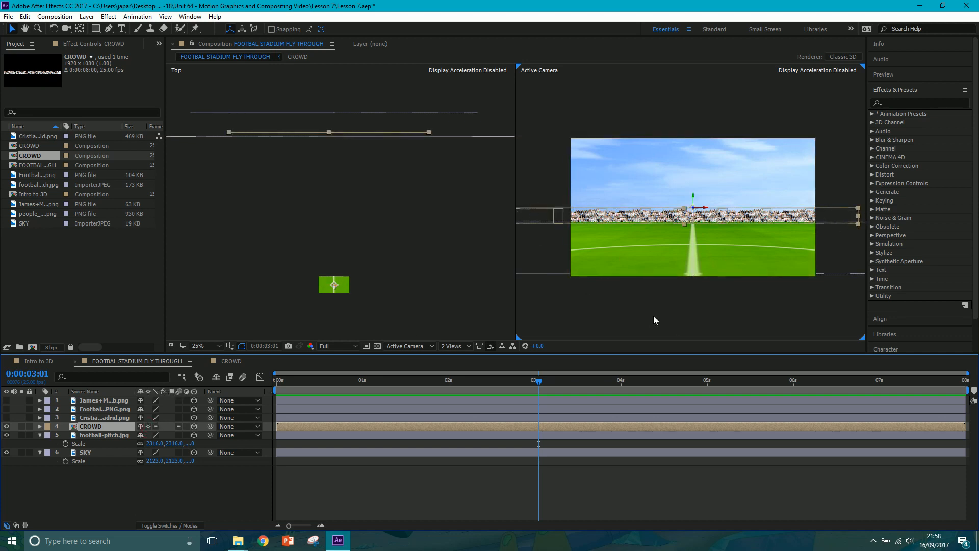
# Step: Check the CROWD composition, return to the stadium composition, and switch the CROWD layer's Collapse Transformations off and back on
pyautogui.click(230, 362)
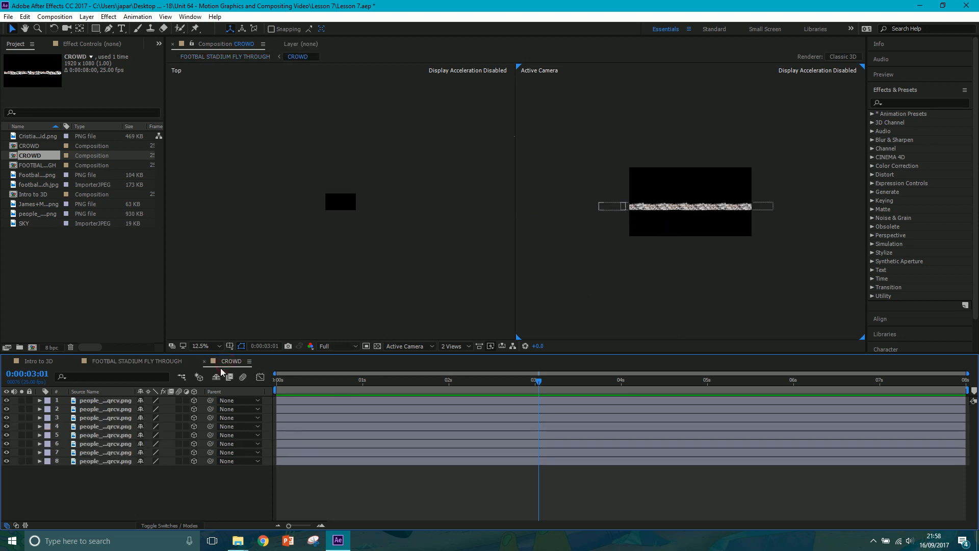
pyautogui.click(183, 362)
pyautogui.click(155, 427)
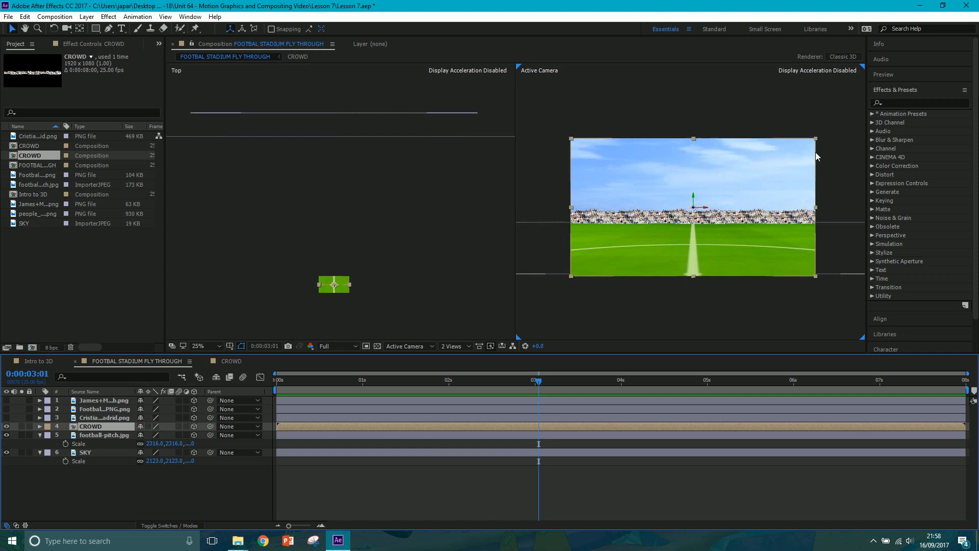
pyautogui.click(148, 427)
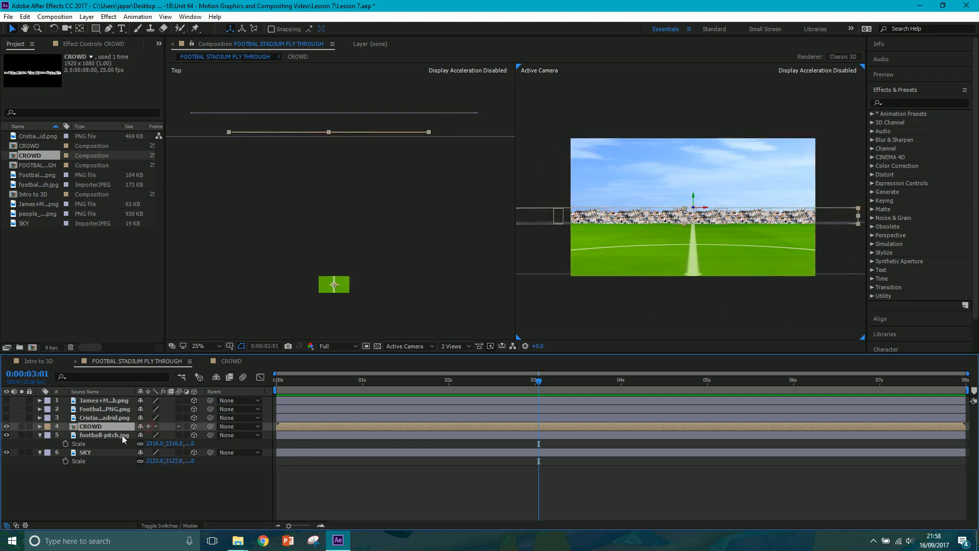
# Step: Show the running footballer layer in the stadium scene
pyautogui.click(6, 418)
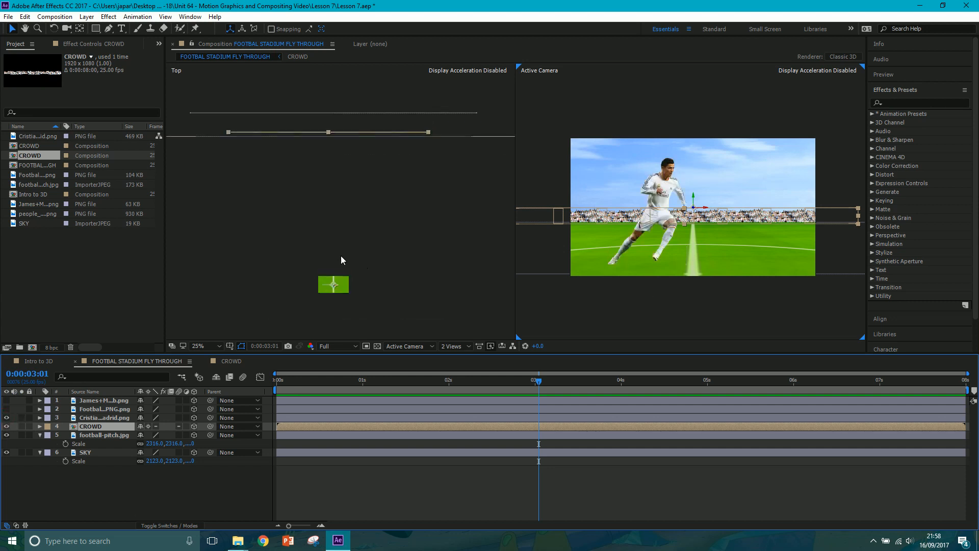
pyautogui.scroll(1, 335, 292)
pyautogui.moveTo(347, 282); pyautogui.dragTo(353, 234)
pyautogui.scroll(-2, 353, 234)
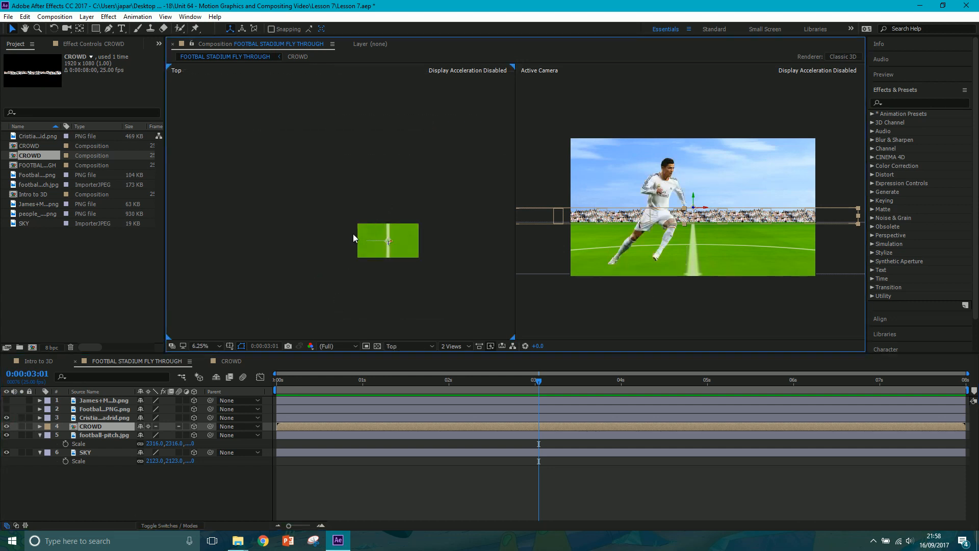
pyautogui.moveTo(414, 259); pyautogui.dragTo(388, 243)
pyautogui.scroll(1, 382, 239)
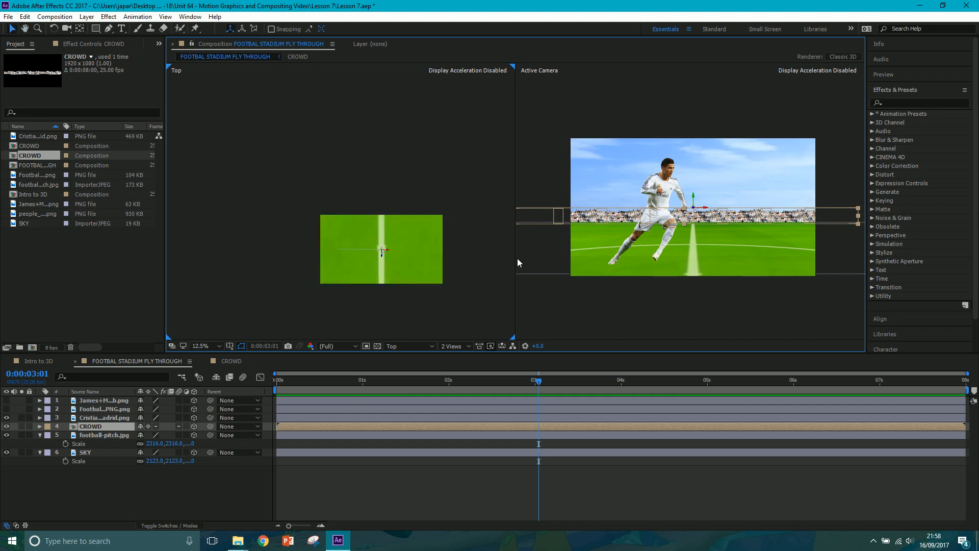
# Step: Try moving the CROWD layer farther back in depth from the top view, and undo the move
pyautogui.moveTo(382, 257); pyautogui.dragTo(382, 121)
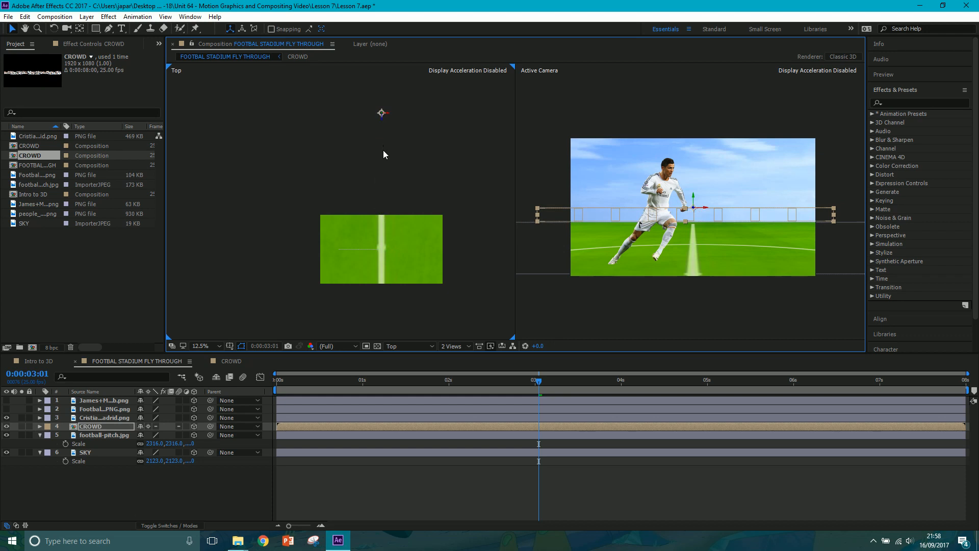
pyautogui.hotkey('ctrl', 'z')
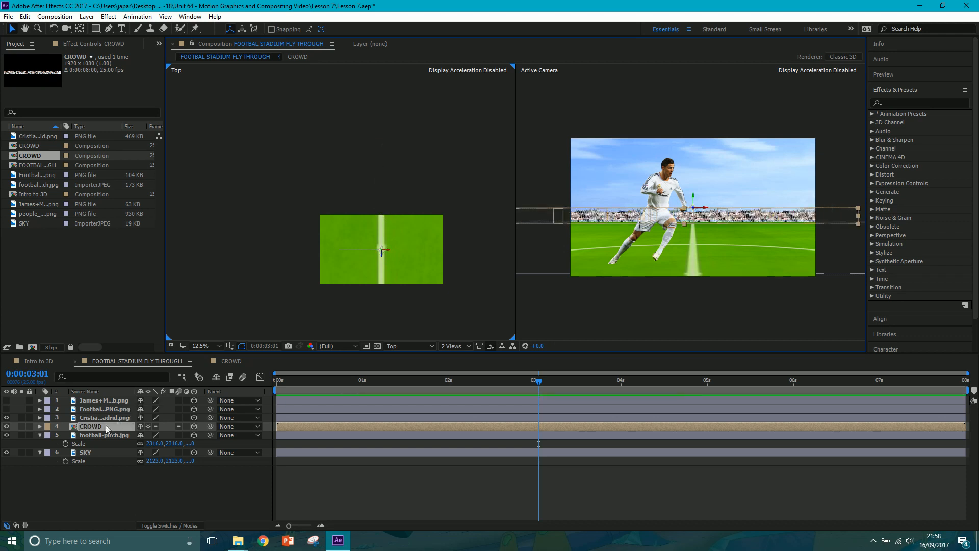
# Step: Move the white-kit footballer far back in depth and to the left of the centre line from the top view
pyautogui.click(112, 418)
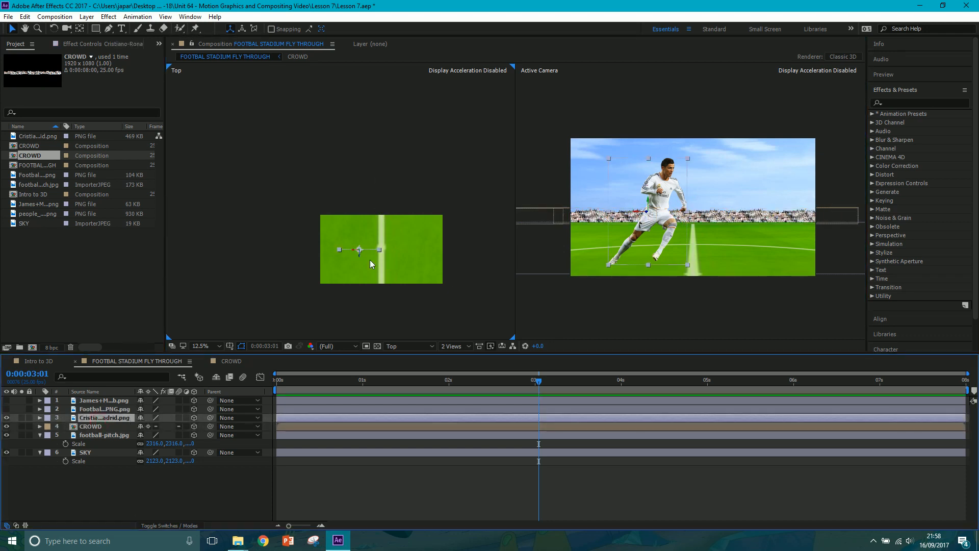
pyautogui.moveTo(359, 257); pyautogui.dragTo(362, 41)
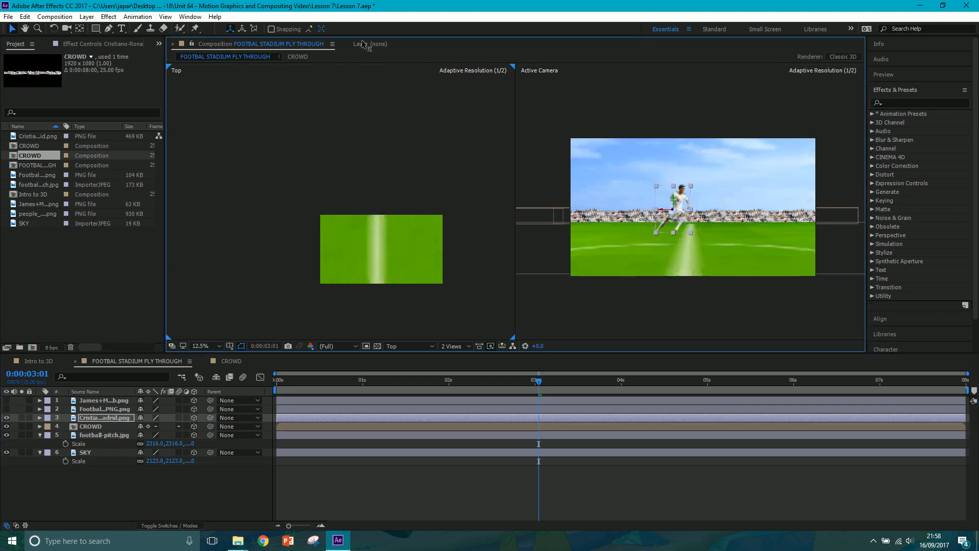
pyautogui.scroll(-1, 361, 127)
pyautogui.moveTo(374, 100); pyautogui.dragTo(329, 109)
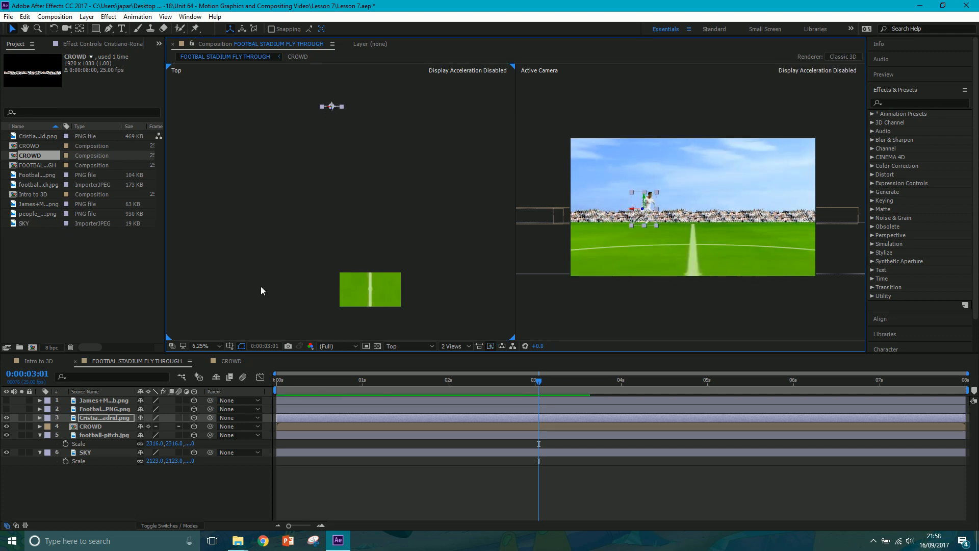
# Step: Show the football layer and locate the ball relative to the white-kit footballer in the top view
pyautogui.click(6, 409)
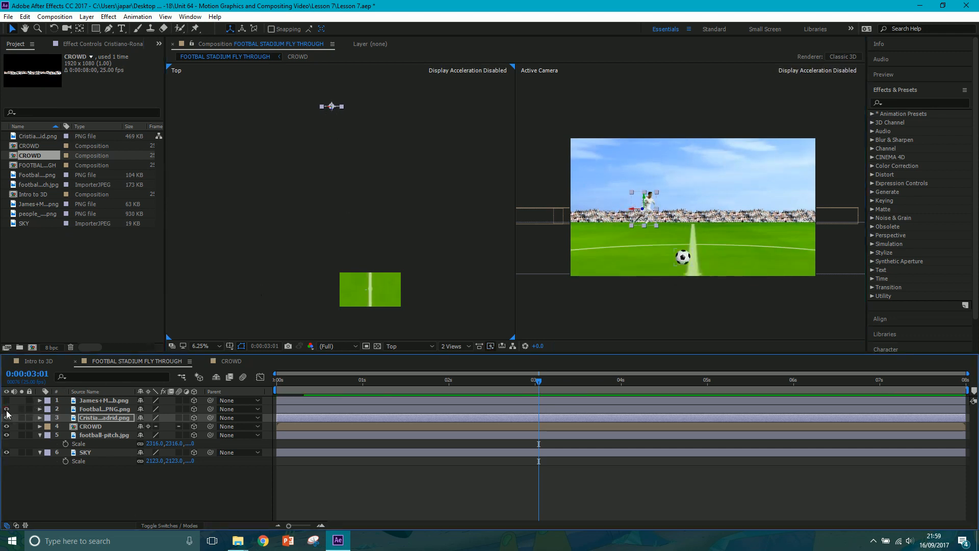
pyautogui.scroll(1, 367, 293)
pyautogui.moveTo(369, 302); pyautogui.dragTo(341, 242)
pyautogui.press('.')
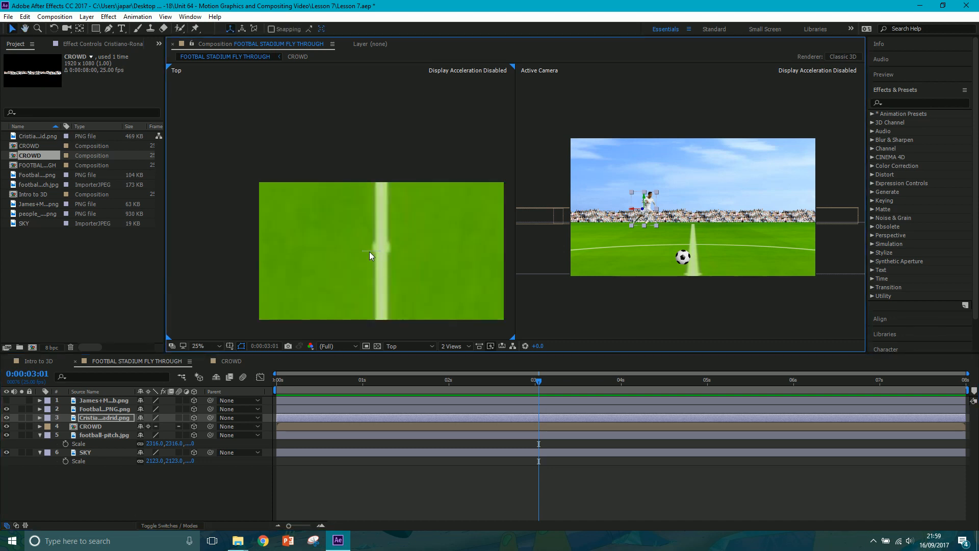
pyautogui.scroll(2, 371, 253)
pyautogui.moveTo(385, 260); pyautogui.dragTo(294, 163)
pyautogui.moveTo(367, 218); pyautogui.dragTo(335, 165)
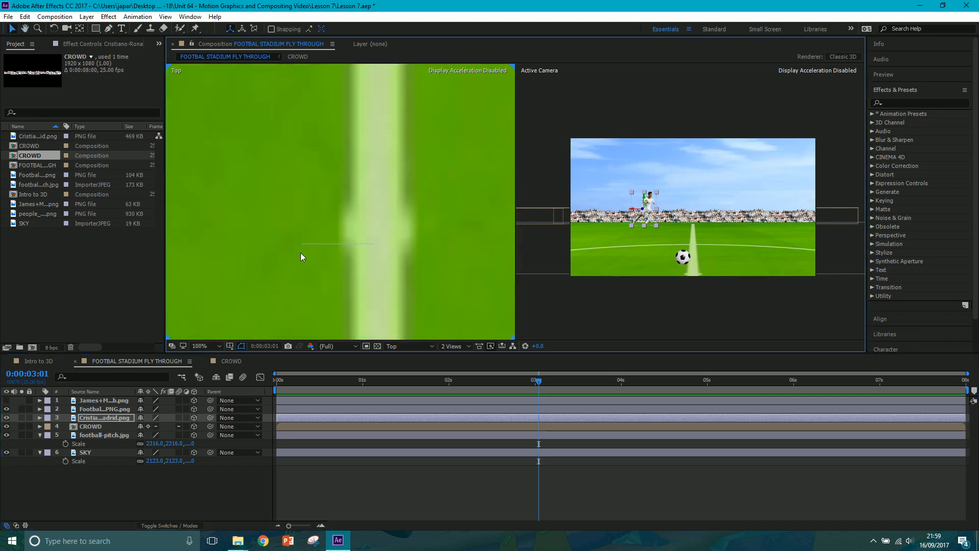
pyautogui.scroll(-9, 351, 247)
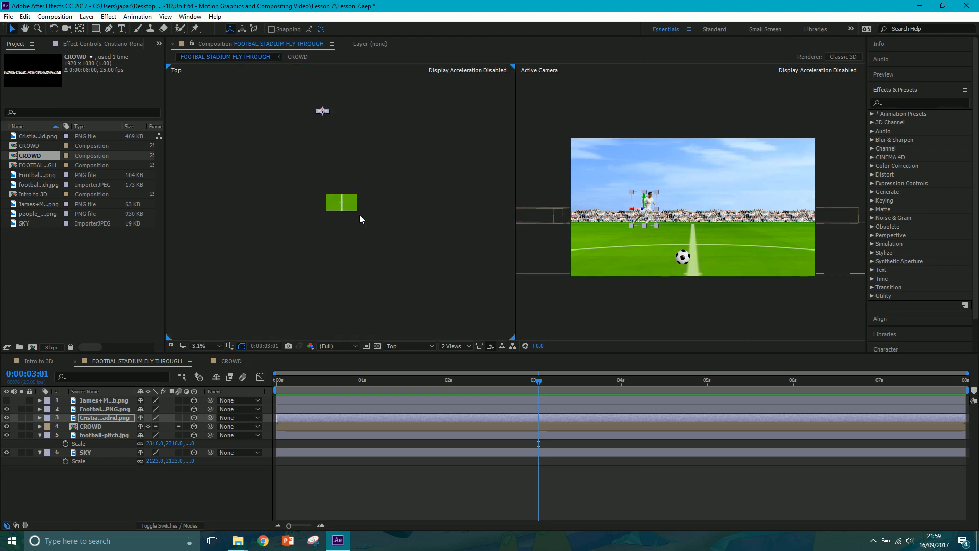
pyautogui.moveTo(355, 175); pyautogui.dragTo(360, 211)
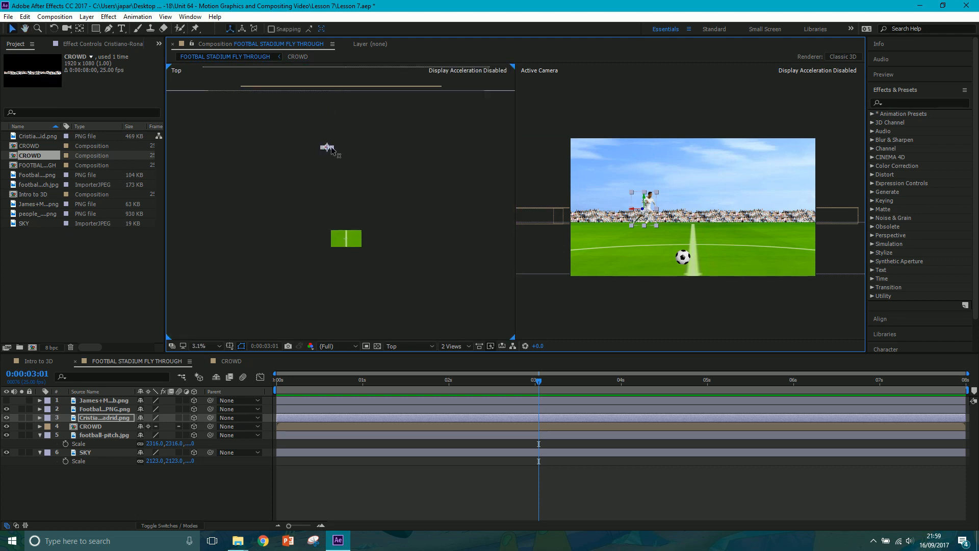
# Step: Move the football back in depth to just right of and slightly in front of the white-kit footballer
pyautogui.click(105, 409)
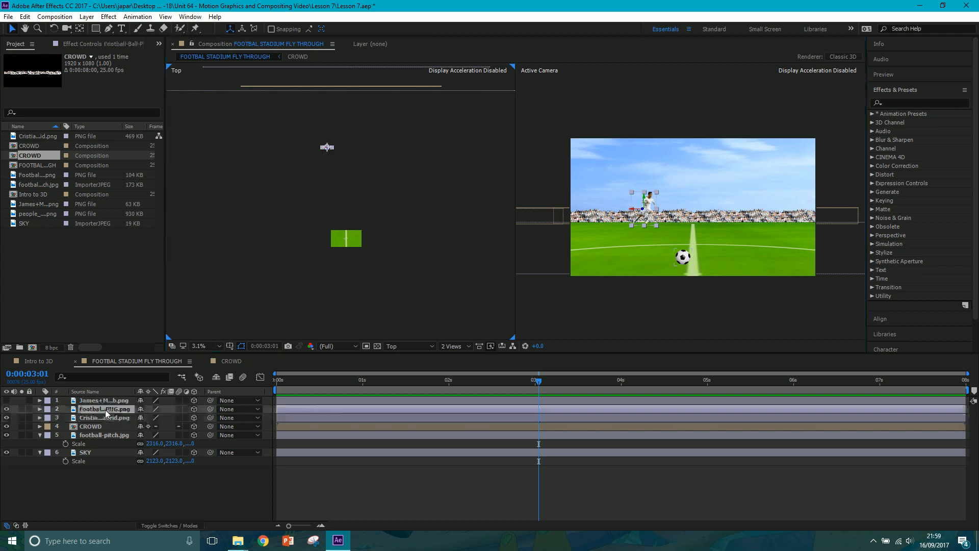
pyautogui.press('.')
pyautogui.moveTo(356, 284); pyautogui.dragTo(366, 172)
pyautogui.scroll(4, 392, 130)
pyautogui.moveTo(419, 191); pyautogui.dragTo(419, 179)
# Step: Lower the football in the camera view so it sits on the grass in front of the far white line
pyautogui.click(572, 298)
pyautogui.click(616, 269)
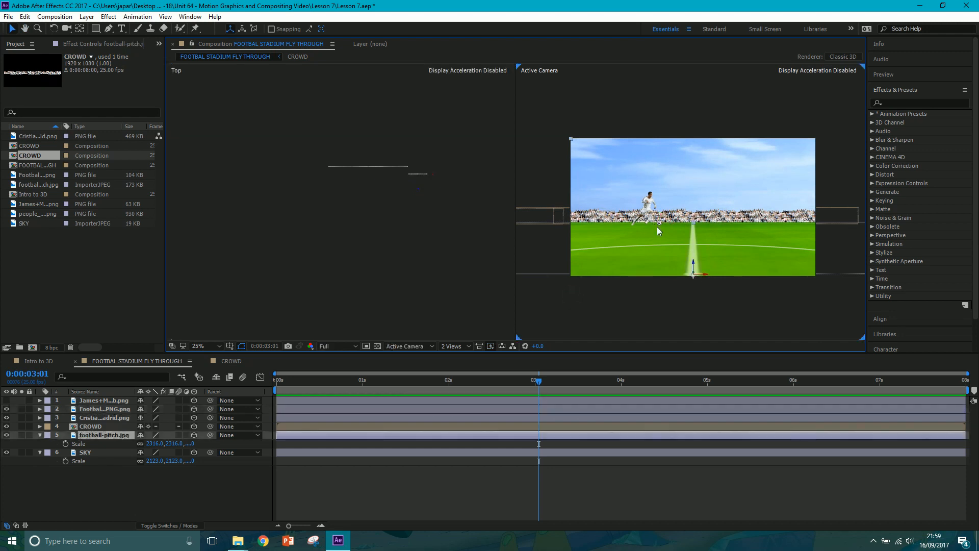
pyautogui.scroll(3, 658, 226)
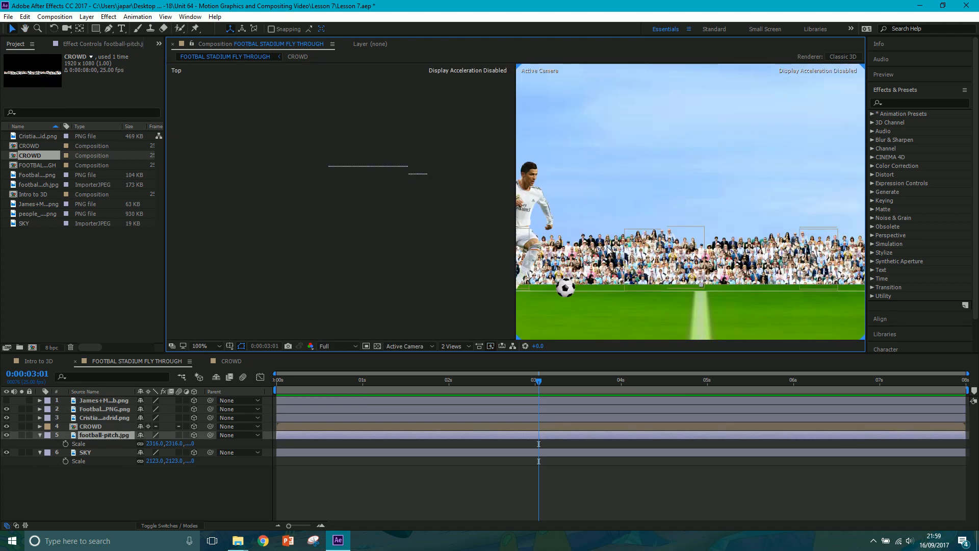
pyautogui.scroll(3, 607, 250)
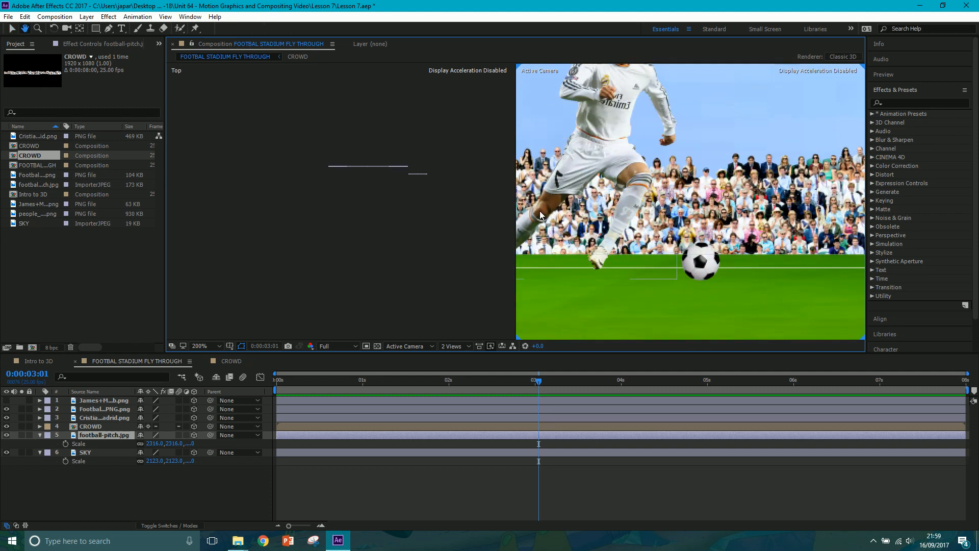
pyautogui.click(418, 172)
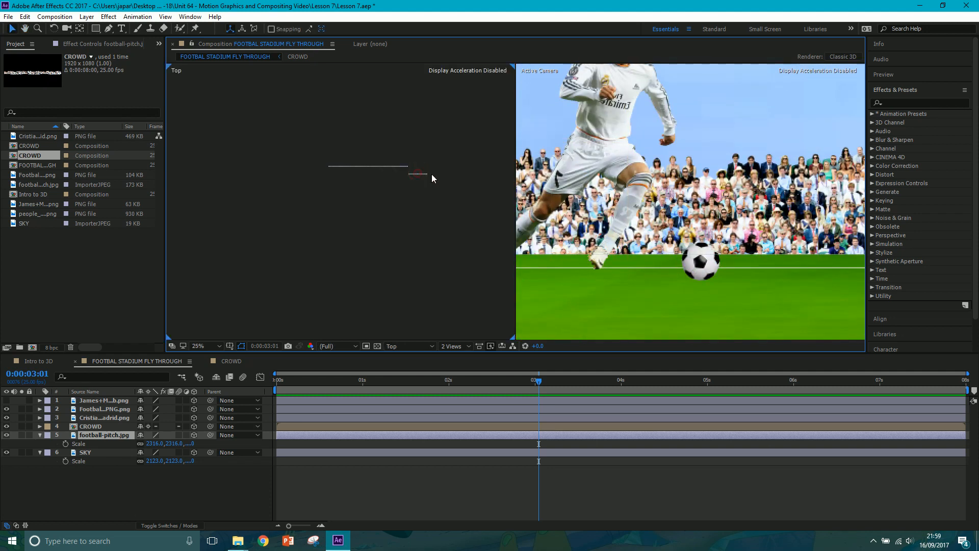
pyautogui.click(707, 264)
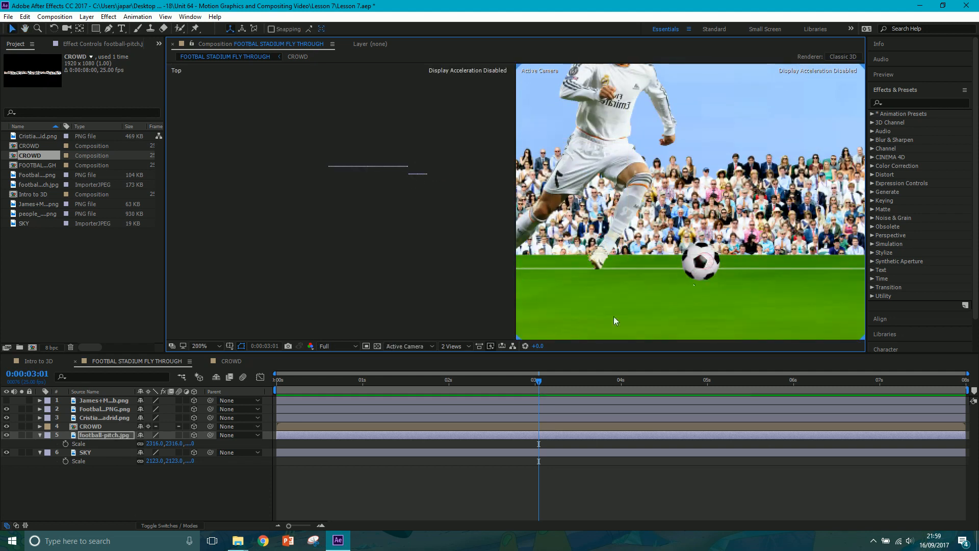
pyautogui.click(90, 495)
pyautogui.click(101, 436)
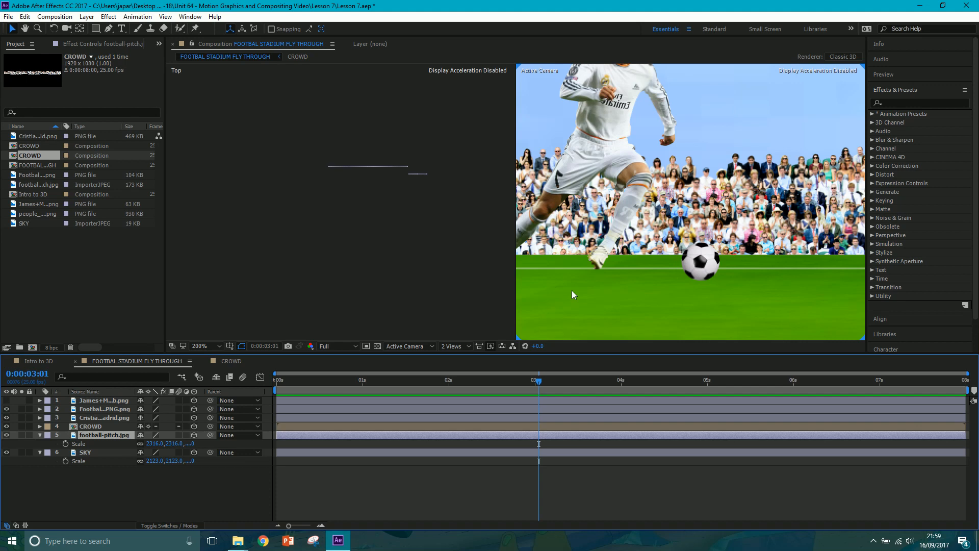
pyautogui.click(99, 408)
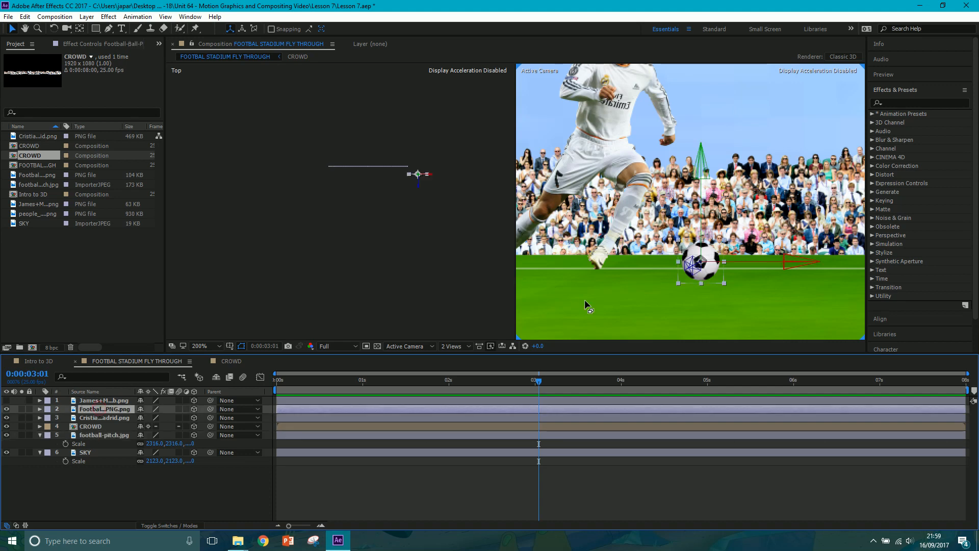
pyautogui.moveTo(702, 171); pyautogui.dragTo(705, 197)
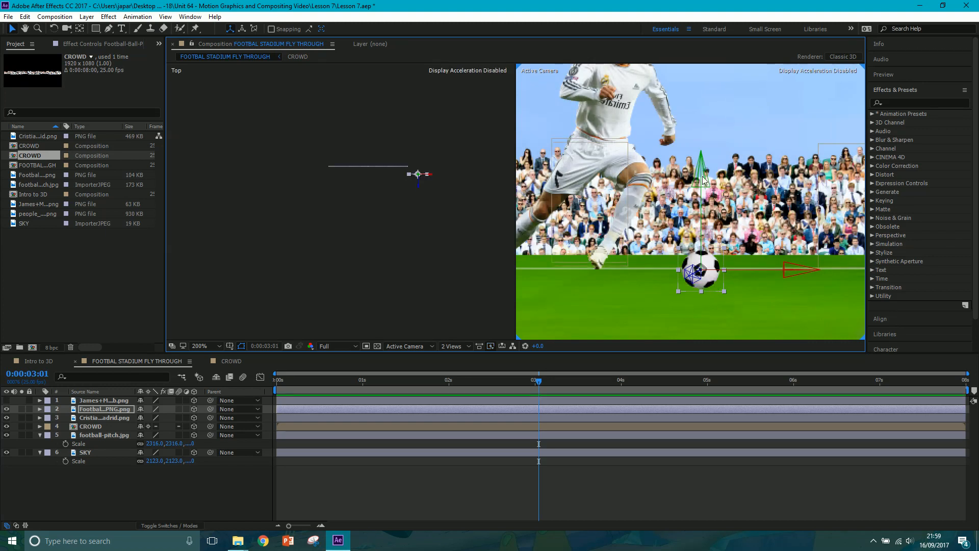
pyautogui.moveTo(703, 180); pyautogui.dragTo(705, 247)
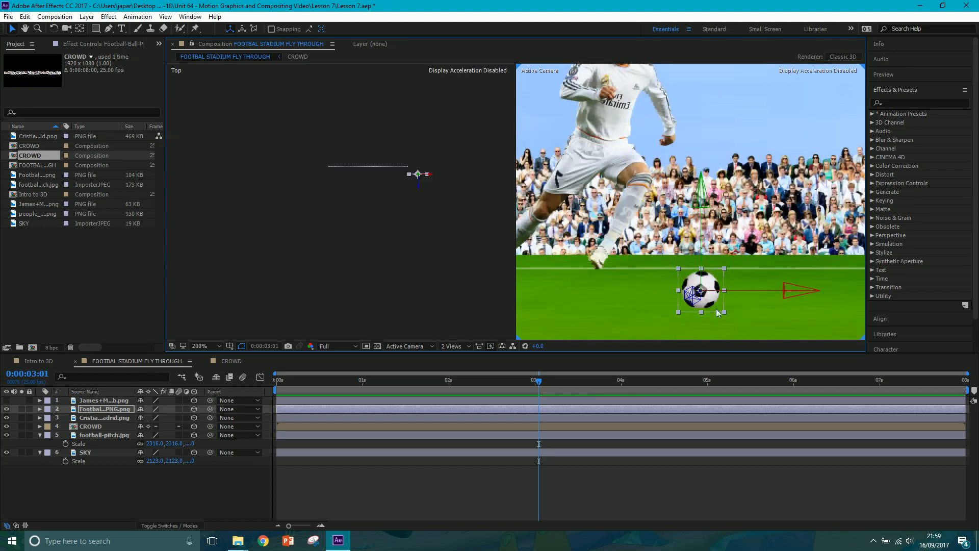
pyautogui.moveTo(704, 206); pyautogui.dragTo(698, 175)
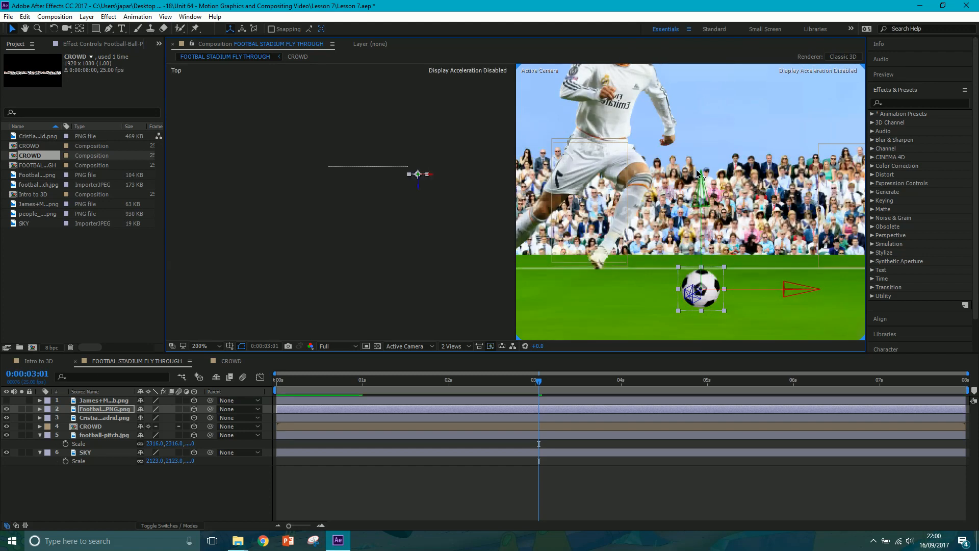
# Step: Lower the white-kit footballer so his feet reach the grass beside the ball, undoing the extra downward nudge
pyautogui.click(100, 418)
pyautogui.moveTo(576, 106); pyautogui.dragTo(577, 223)
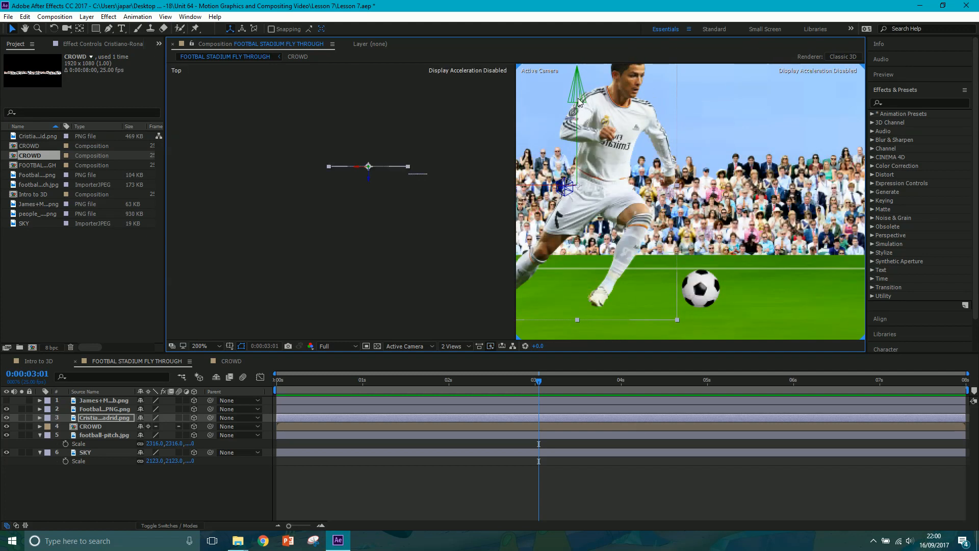
pyautogui.moveTo(577, 100); pyautogui.dragTo(578, 115)
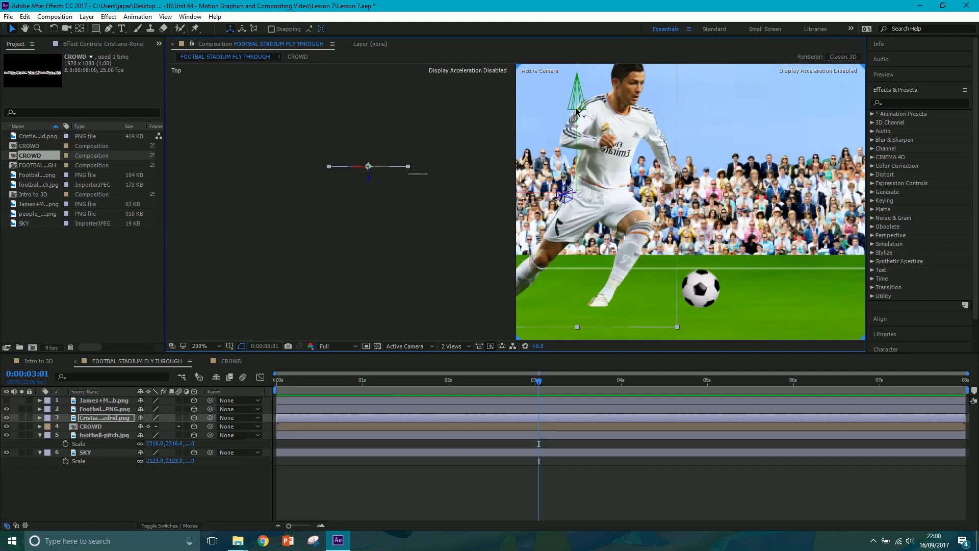
pyautogui.hotkey('ctrl', 'z')
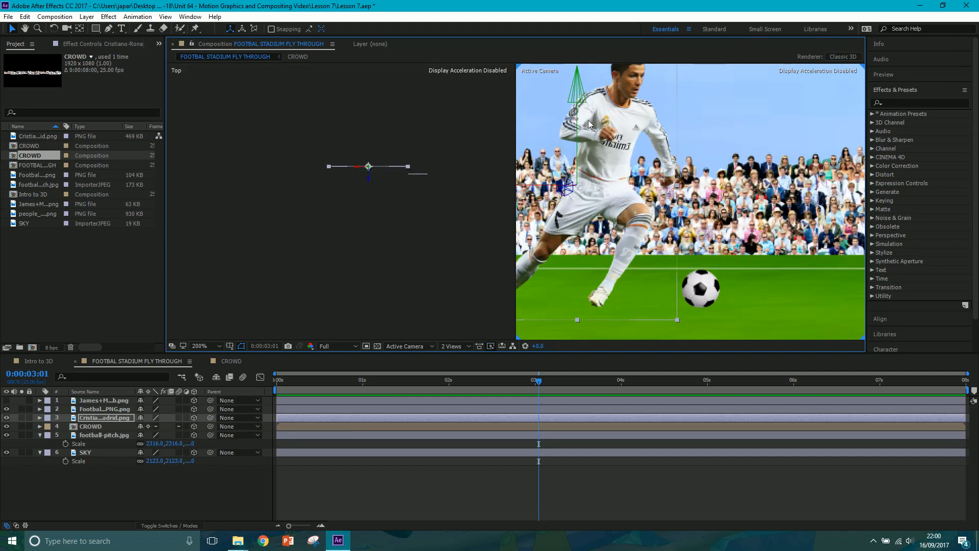
# Step: Raise the white-kit footballer slightly to align his feet with the ball on the grass
pyautogui.press(',')
pyautogui.press(',')
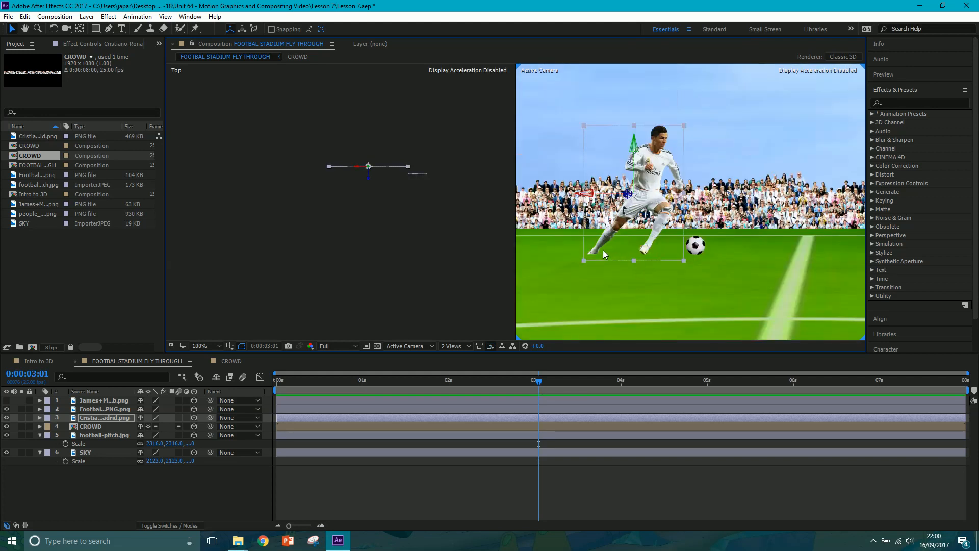
pyautogui.scroll(1, 584, 250)
pyautogui.moveTo(576, 264); pyautogui.dragTo(684, 256)
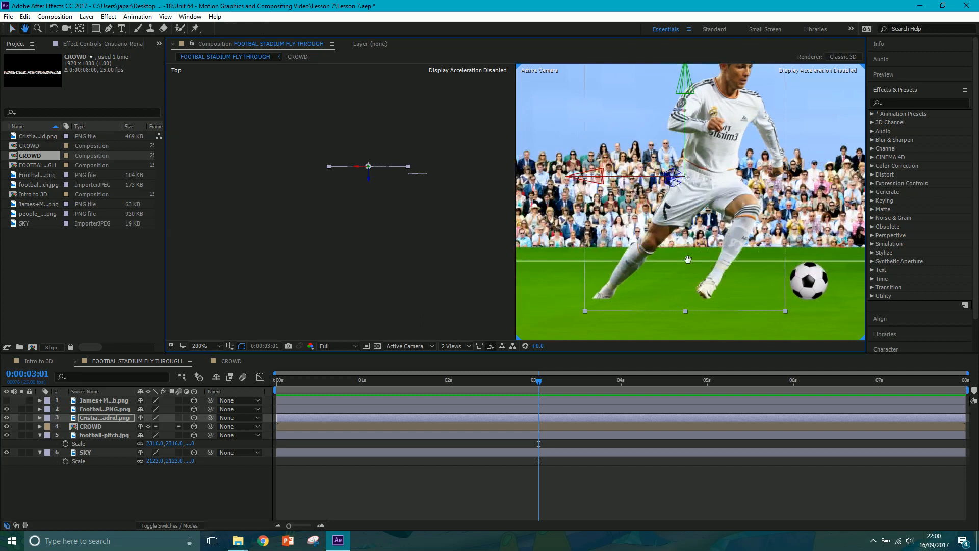
pyautogui.moveTo(685, 96); pyautogui.dragTo(685, 68)
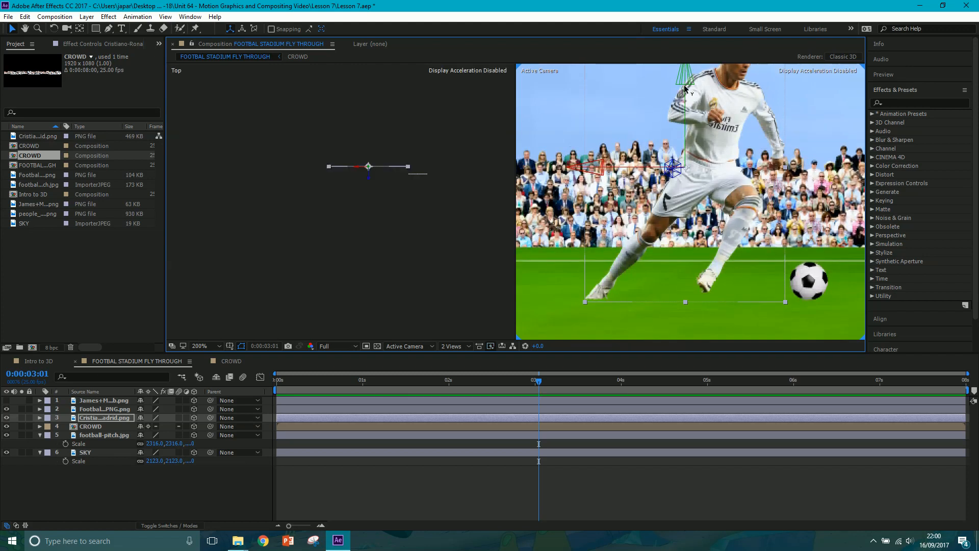
pyautogui.moveTo(685, 87); pyautogui.dragTo(684, 79)
# Step: Show the blue-shirted footballer layer in the scene and reveal its Position property
pyautogui.press(',')
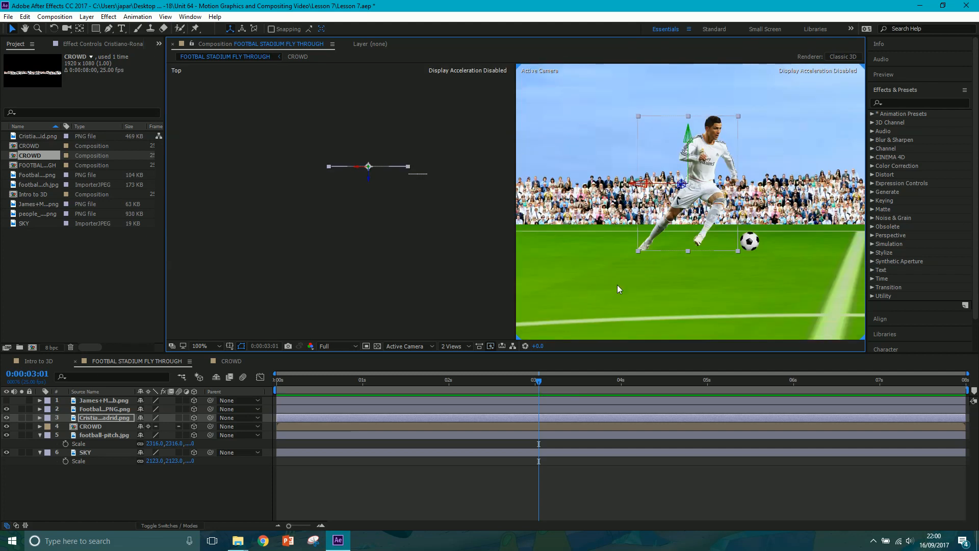
pyautogui.scroll(-1, 619, 270)
pyautogui.press(',')
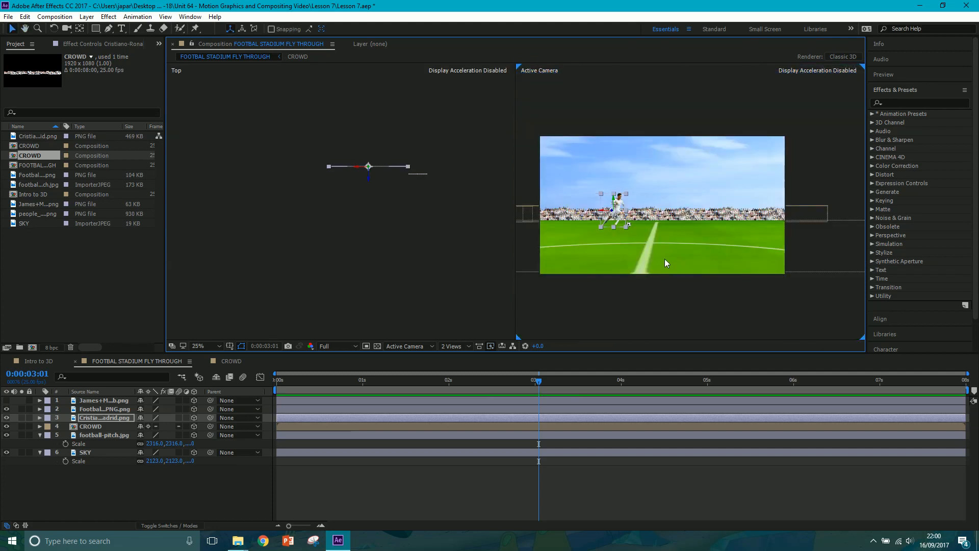
pyautogui.click(6, 400)
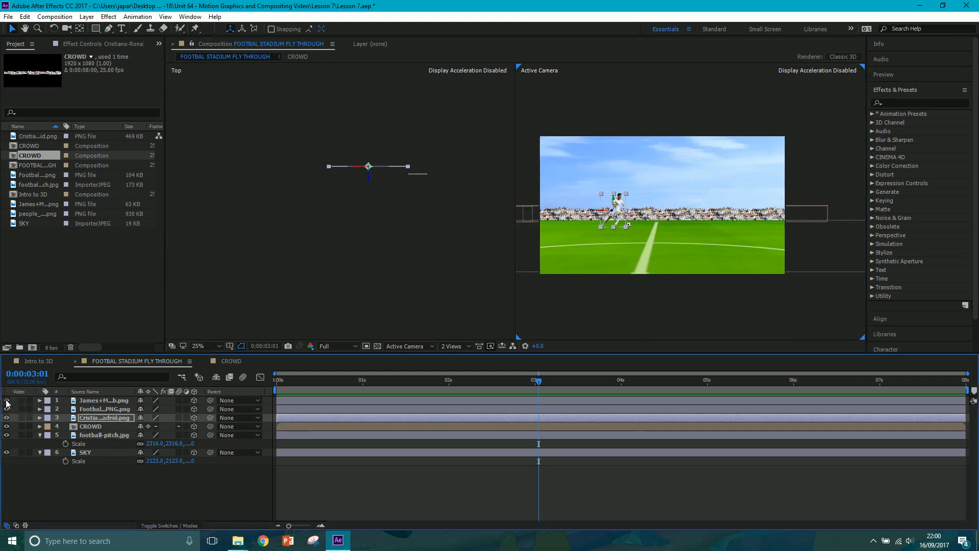
pyautogui.click(97, 400)
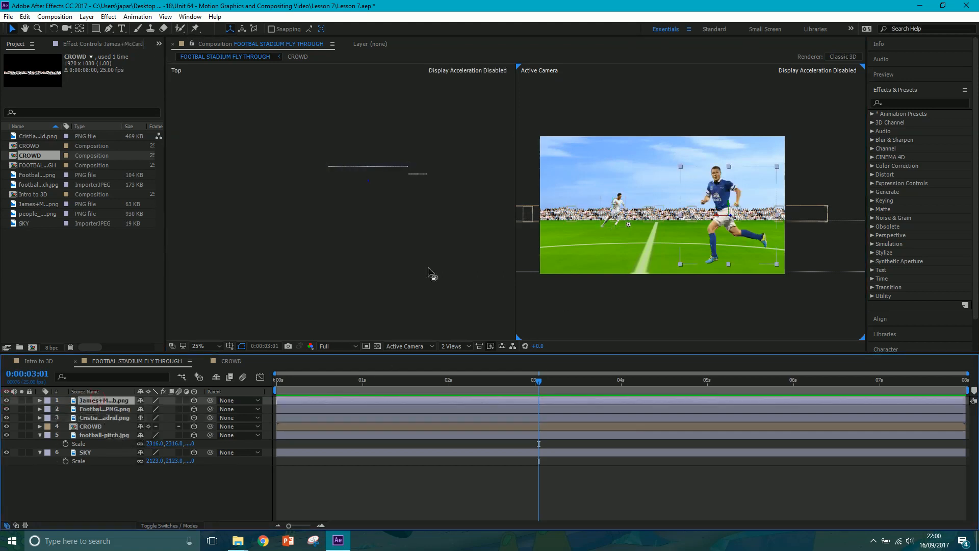
pyautogui.press('p')
# Step: Move the blue-shirted footballer from the top view to X 1612 and depth Z -28
pyautogui.moveTo(421, 293); pyautogui.dragTo(401, 96)
pyautogui.moveTo(408, 271); pyautogui.dragTo(346, 245)
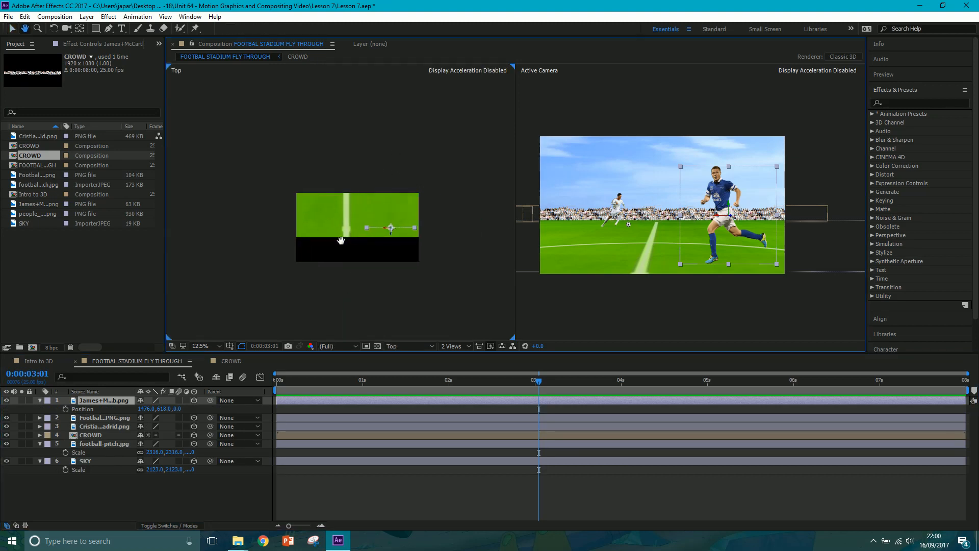
pyautogui.scroll(1, 381, 237)
pyautogui.moveTo(442, 270); pyautogui.dragTo(454, 350)
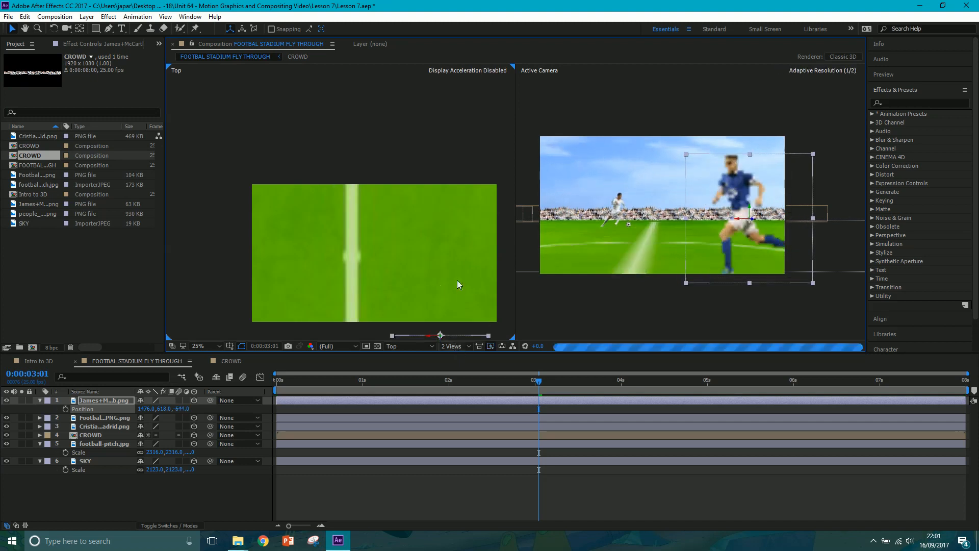
pyautogui.moveTo(457, 280); pyautogui.dragTo(436, 196)
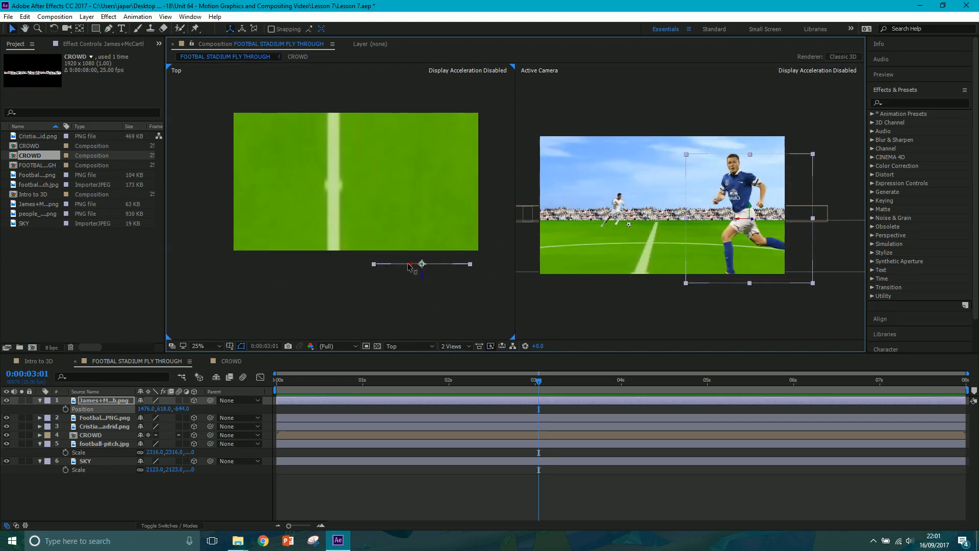
pyautogui.moveTo(408, 265); pyautogui.dragTo(426, 266)
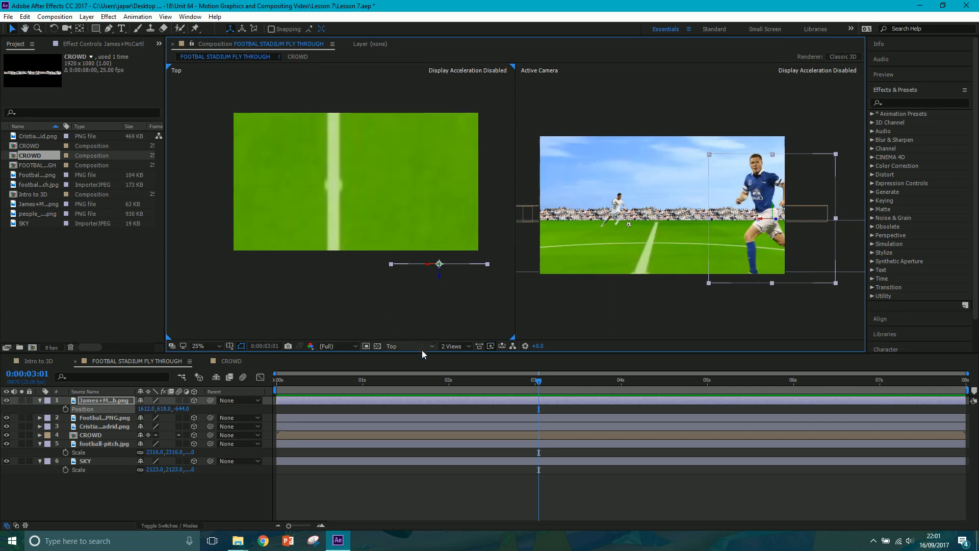
pyautogui.moveTo(440, 276); pyautogui.dragTo(442, 197)
# Step: Lower the blue-shirted footballer in the active camera view to Y 658
pyautogui.moveTo(747, 276); pyautogui.dragTo(716, 184)
pyautogui.scroll(2, 704, 228)
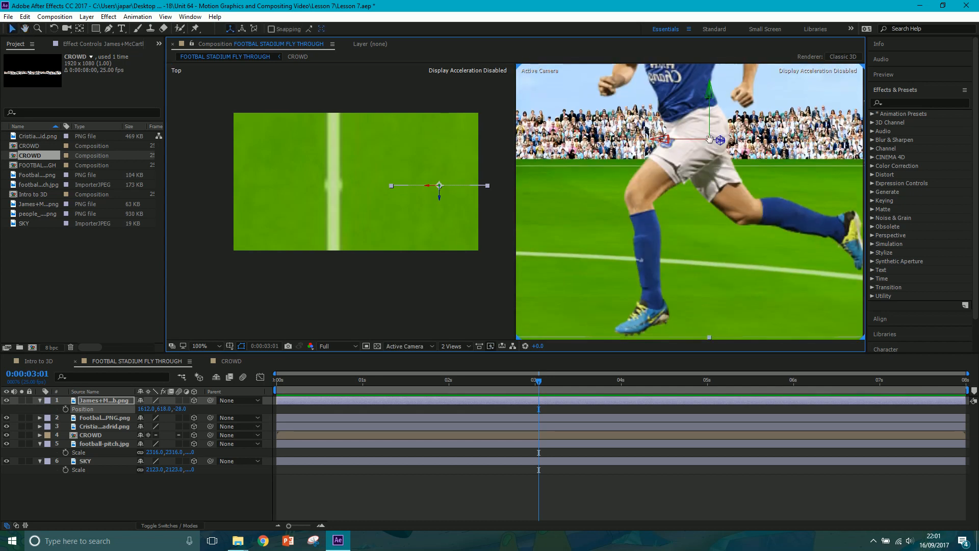
pyautogui.moveTo(709, 139); pyautogui.dragTo(711, 118)
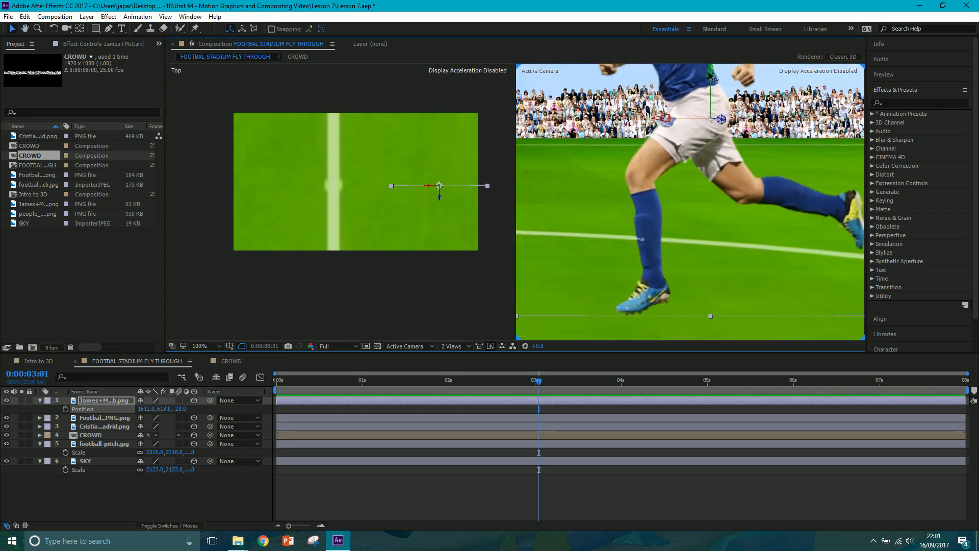
pyautogui.moveTo(710, 76); pyautogui.dragTo(704, 127)
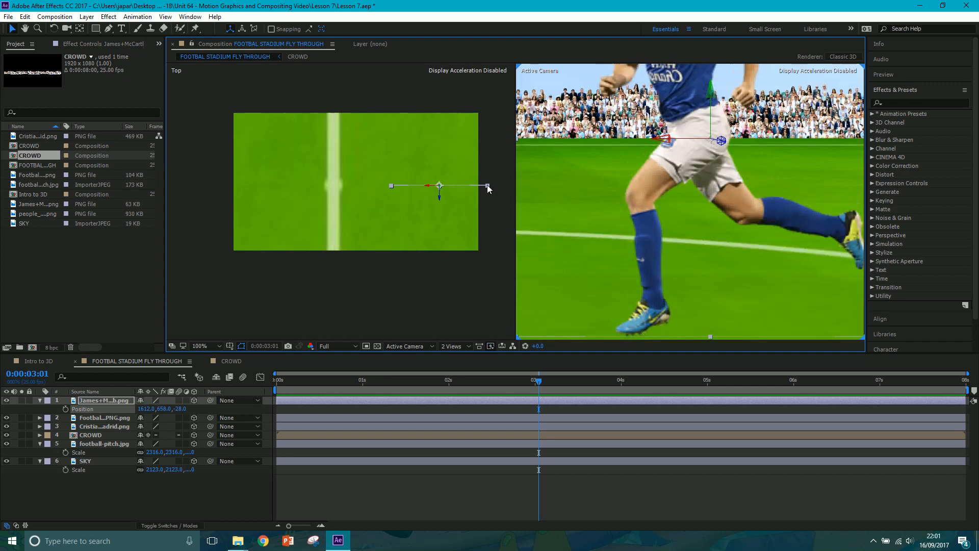
# Step: Push the blue-shirted footballer back to depth Z 480 and adjust his height to Y 693 so his foot meets the grass
pyautogui.moveTo(438, 202); pyautogui.dragTo(438, 137)
pyautogui.moveTo(656, 80); pyautogui.dragTo(646, 107)
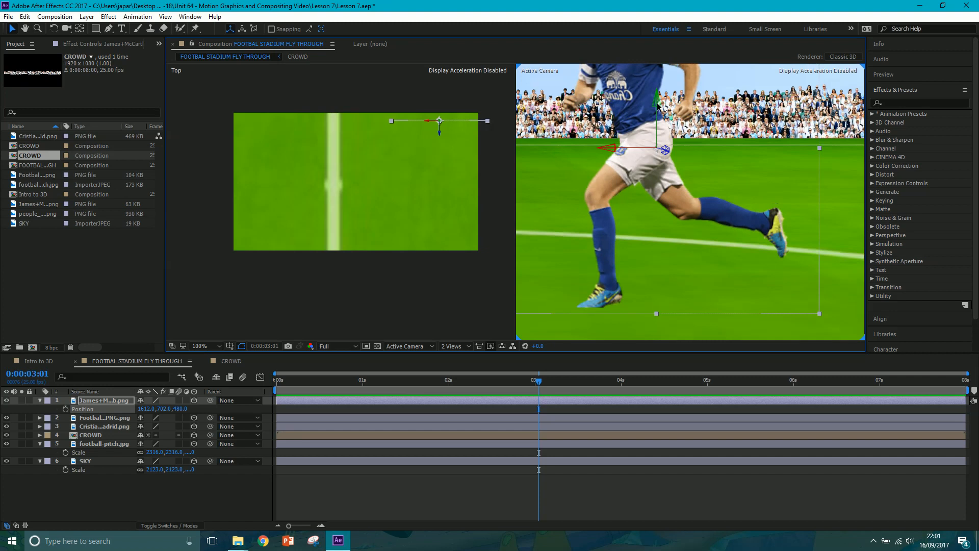
pyautogui.moveTo(657, 102); pyautogui.dragTo(657, 99)
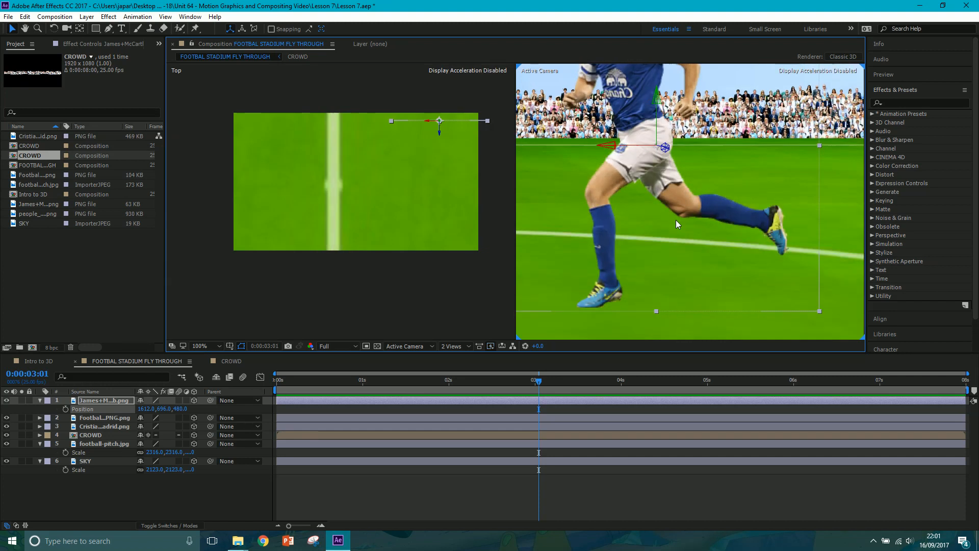
pyautogui.moveTo(657, 106); pyautogui.dragTo(657, 105)
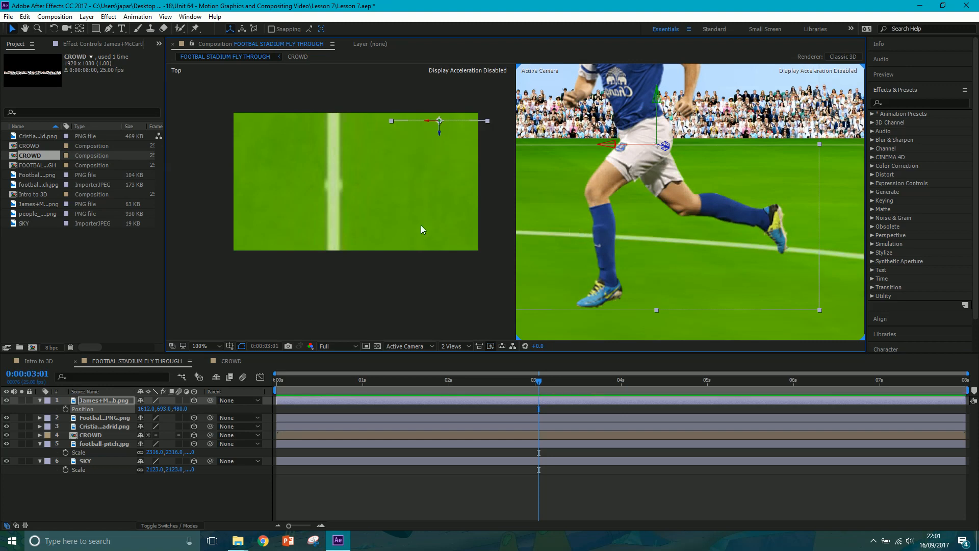
# Step: Examine the arrangement of all layers from the top and the full composition through the active camera
pyautogui.scroll(-2, 405, 213)
pyautogui.press('space')
pyautogui.moveTo(399, 151); pyautogui.dragTo(396, 216)
pyautogui.scroll(-2, 397, 210)
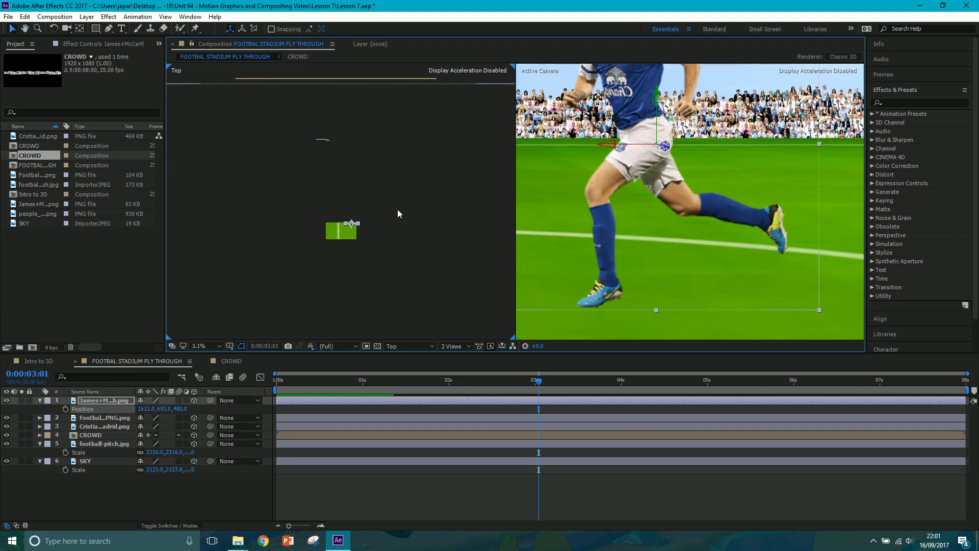
pyautogui.click(453, 162)
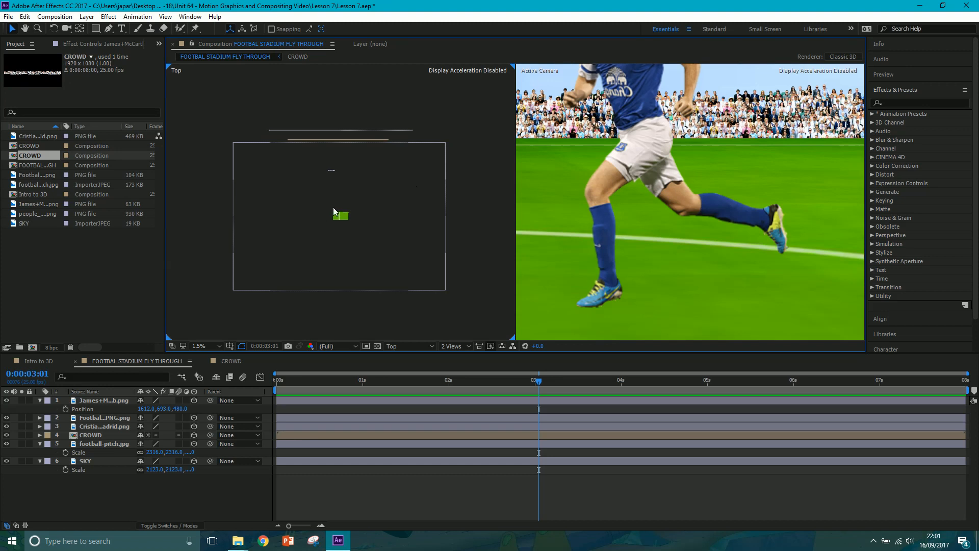
pyautogui.scroll(-3, 627, 161)
pyautogui.press('space')
pyautogui.moveTo(627, 164); pyautogui.dragTo(648, 210)
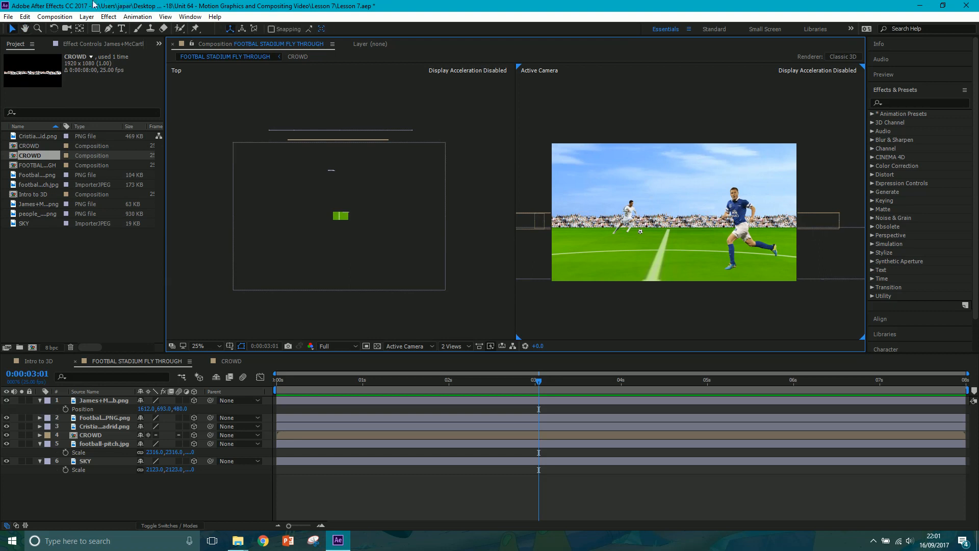
# Step: Collapse the footballer and pitch layer properties, and reveal only the Scale property of the blue-shirted footballer
pyautogui.click(40, 400)
pyautogui.click(40, 434)
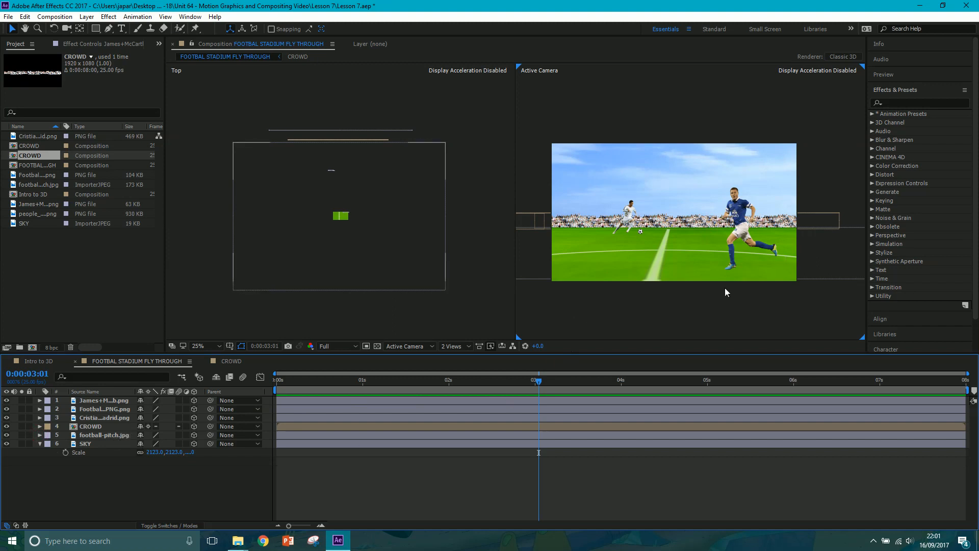
pyautogui.moveTo(753, 223); pyautogui.dragTo(703, 198)
pyautogui.click(119, 400)
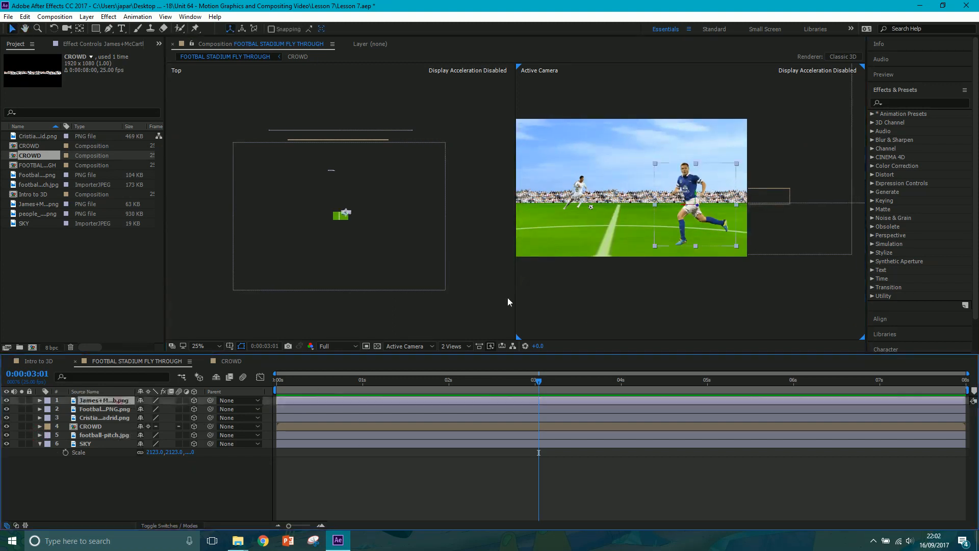
pyautogui.scroll(2, 717, 229)
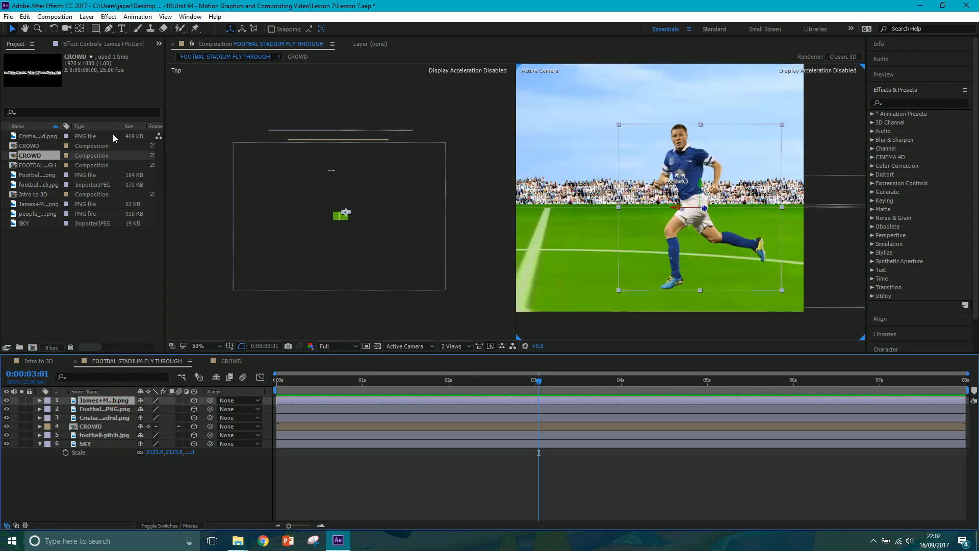
pyautogui.press('s')
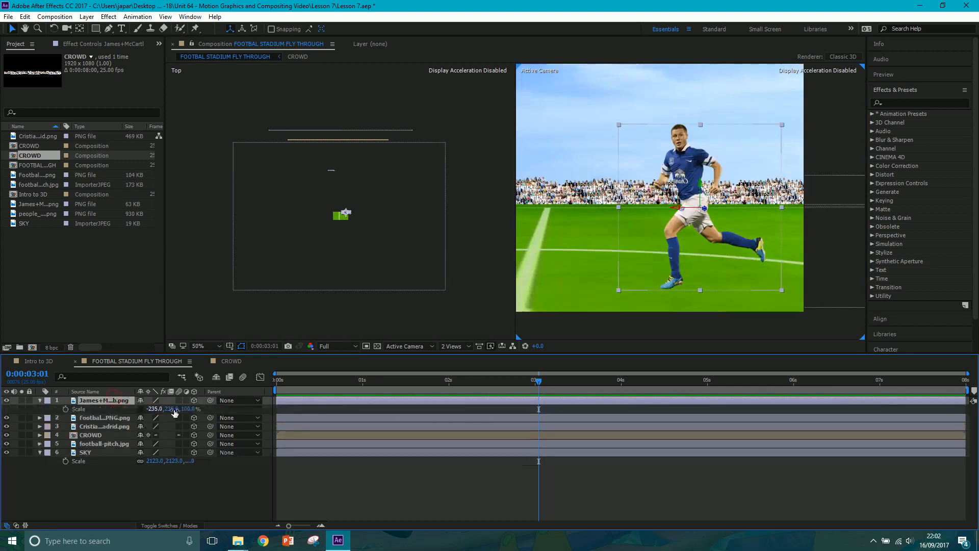
# Step: Move the blue-shirted footballer's anchor point down to the base of his standing foot with the Pan Behind tool
pyautogui.click(80, 28)
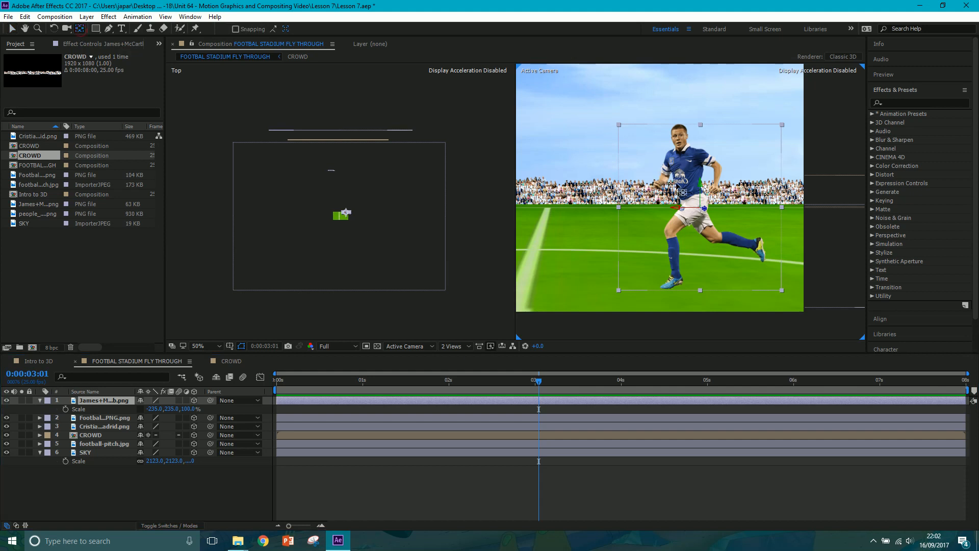
pyautogui.moveTo(705, 208); pyautogui.dragTo(679, 275)
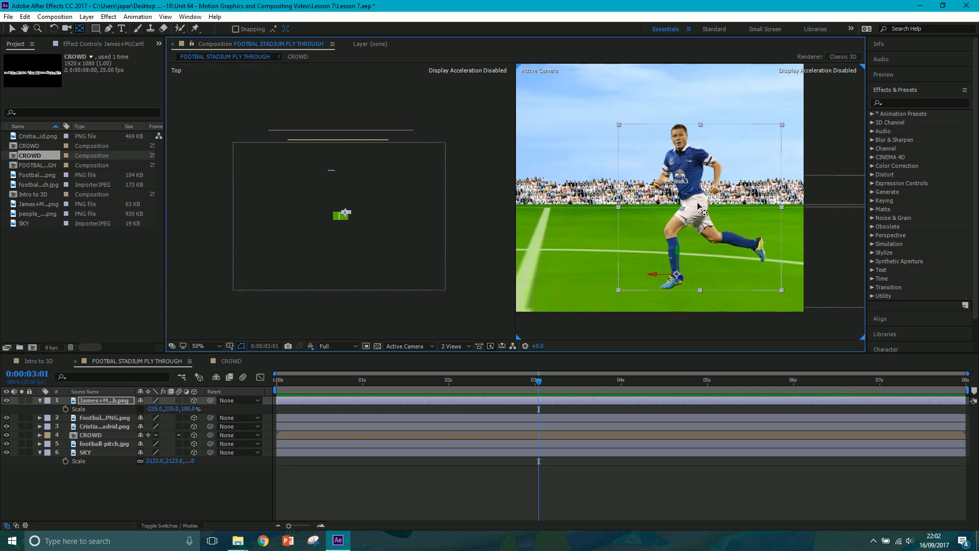
pyautogui.moveTo(675, 279); pyautogui.dragTo(671, 294)
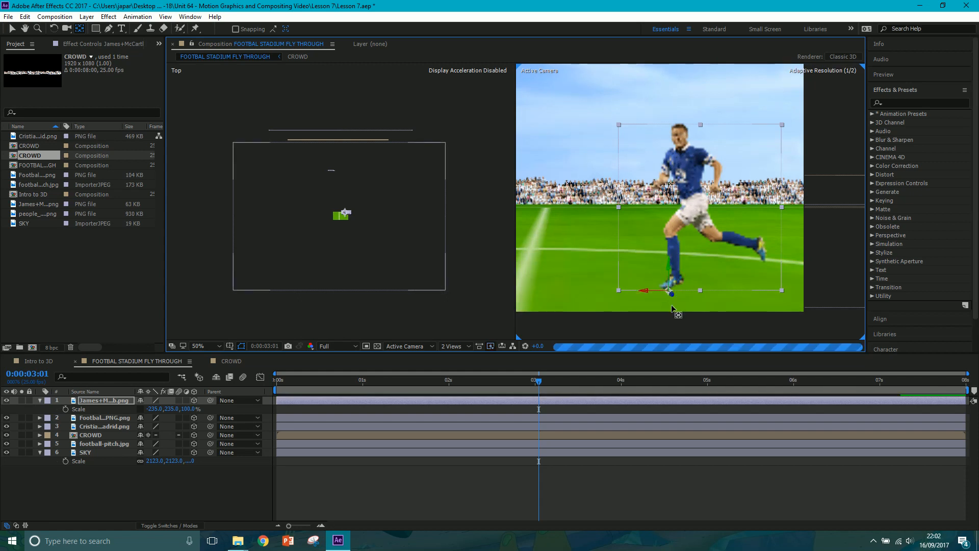
pyautogui.click(131, 493)
pyautogui.moveTo(158, 413); pyautogui.dragTo(188, 425)
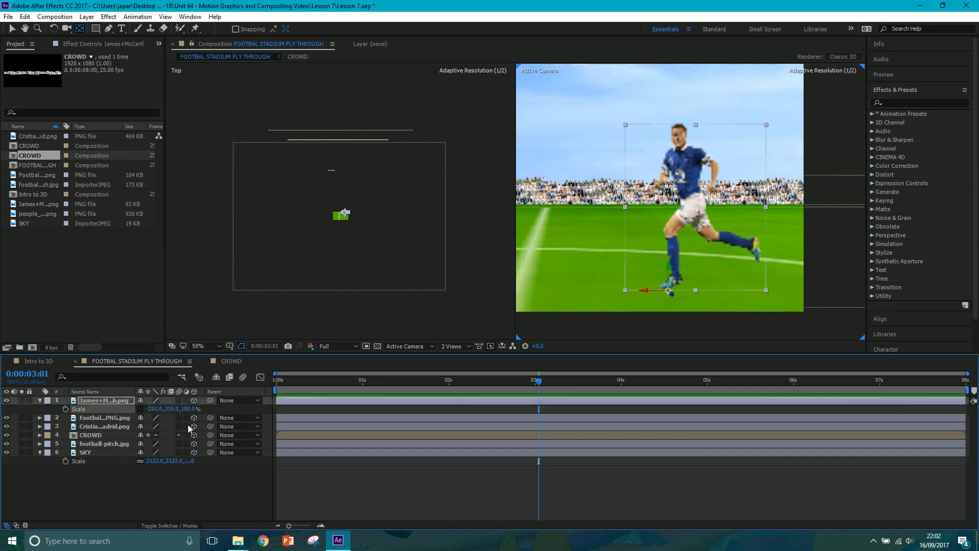
pyautogui.hotkey('ctrl', 'z')
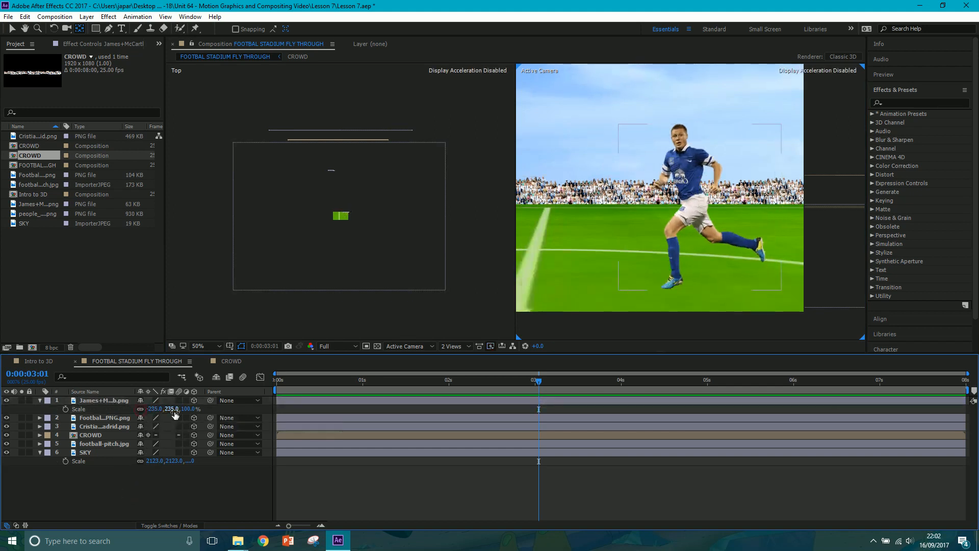
# Step: Enlarge the blue-shirted footballer proportionally to a scale of -274.9, 275.0, 117.0%, and collapse the expanded layer properties
pyautogui.moveTo(174, 415); pyautogui.dragTo(193, 410)
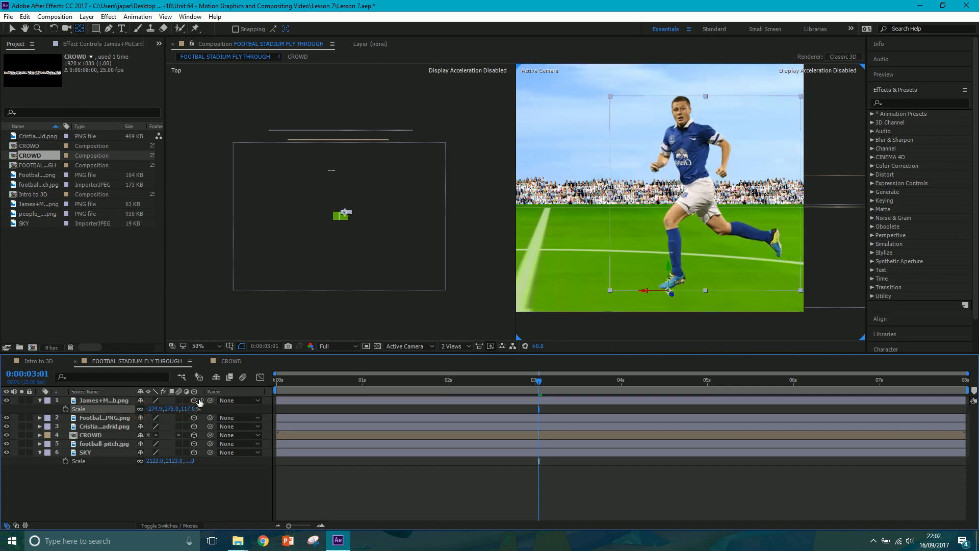
pyautogui.click(200, 402)
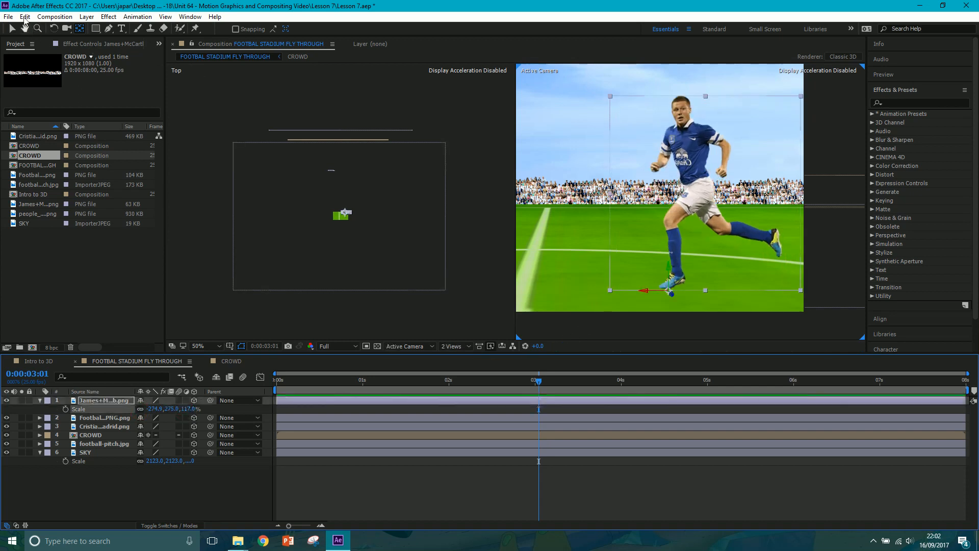
pyautogui.click(25, 18)
pyautogui.click(530, 325)
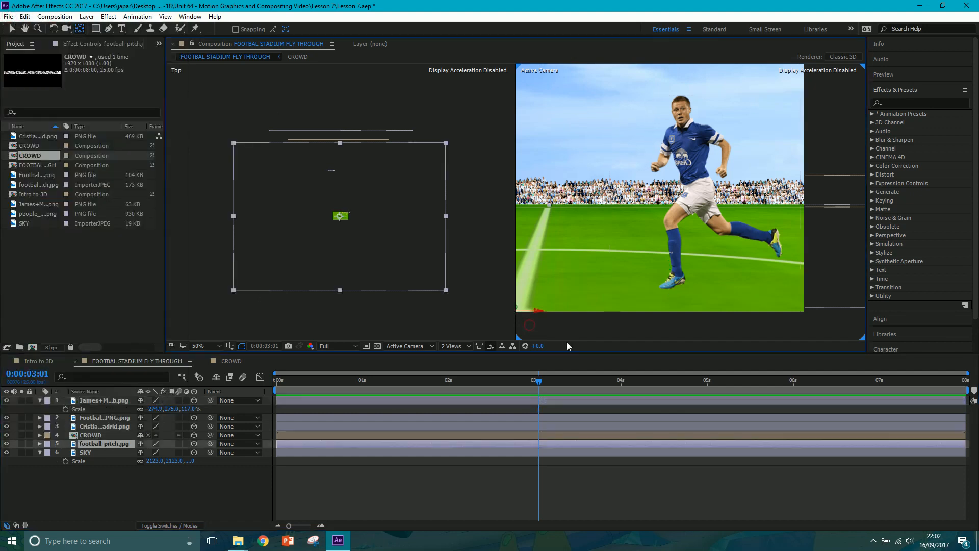
pyautogui.click(204, 345)
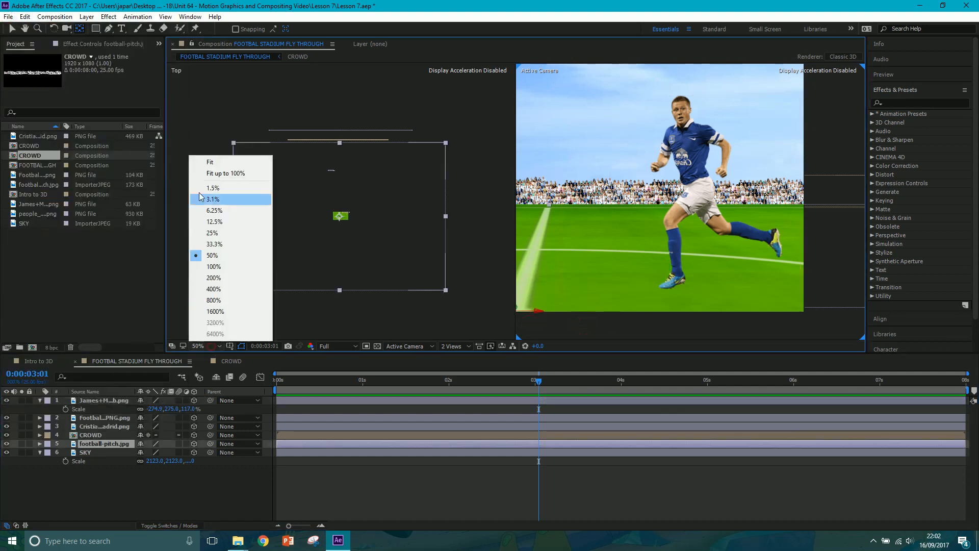
pyautogui.click(199, 164)
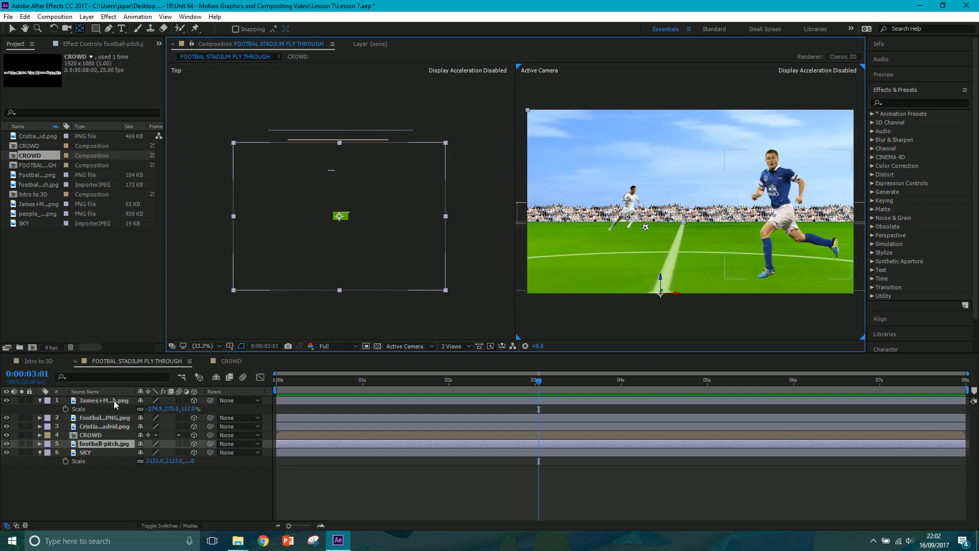
pyautogui.click(39, 400)
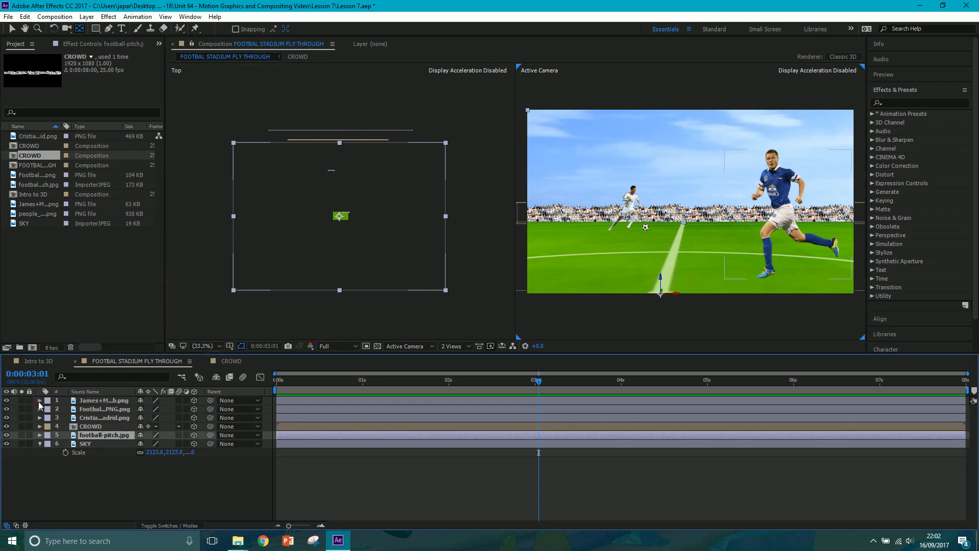
pyautogui.click(38, 444)
# Step: Add a two-node camera with the 50mm preset and place it at the top of the layer stack
pyautogui.click(55, 17)
pyautogui.moveTo(80, 18)
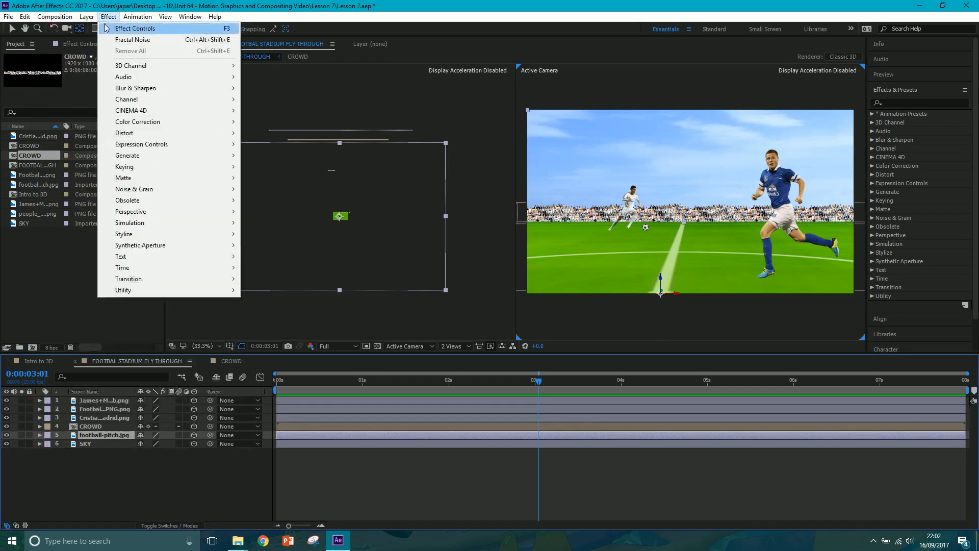
pyautogui.moveTo(240, 29)
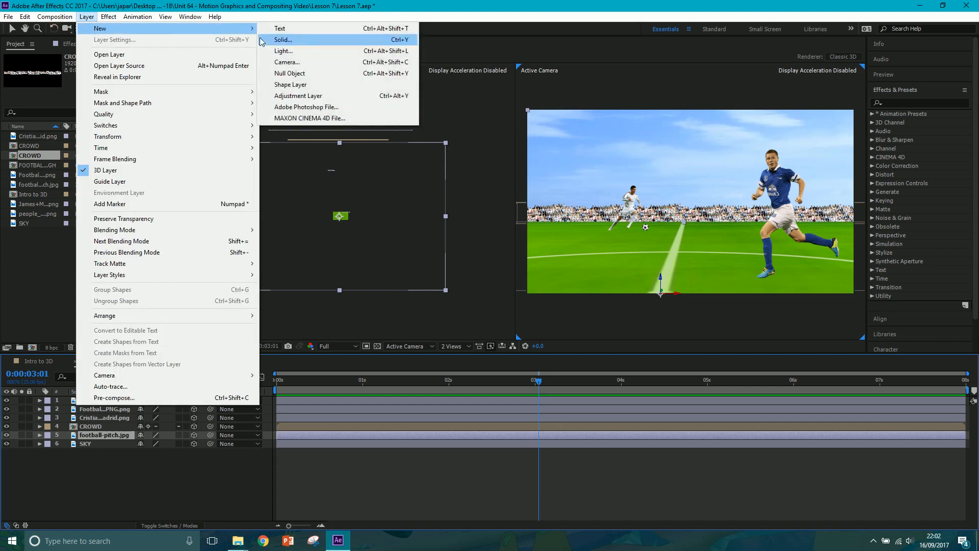
pyautogui.click(291, 62)
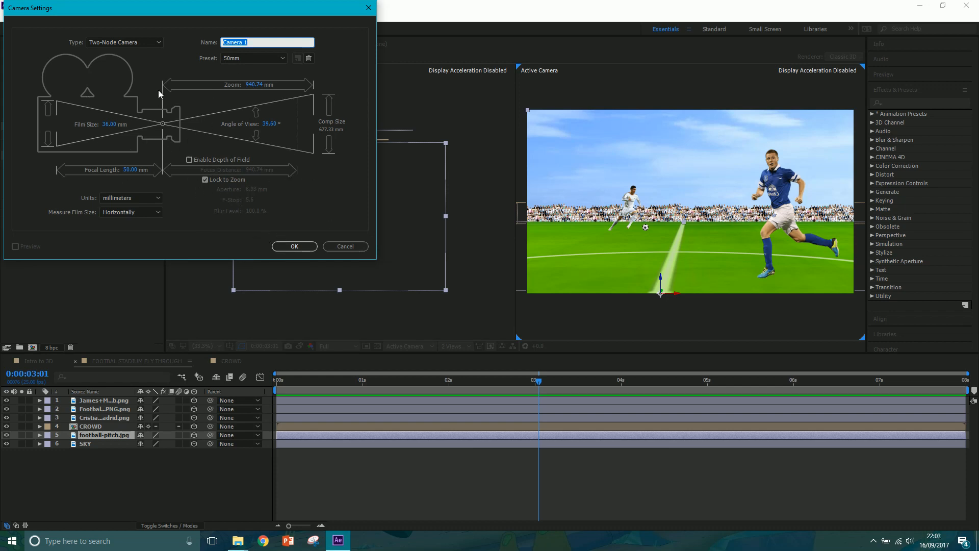
pyautogui.click(294, 246)
pyautogui.moveTo(102, 434); pyautogui.dragTo(105, 403)
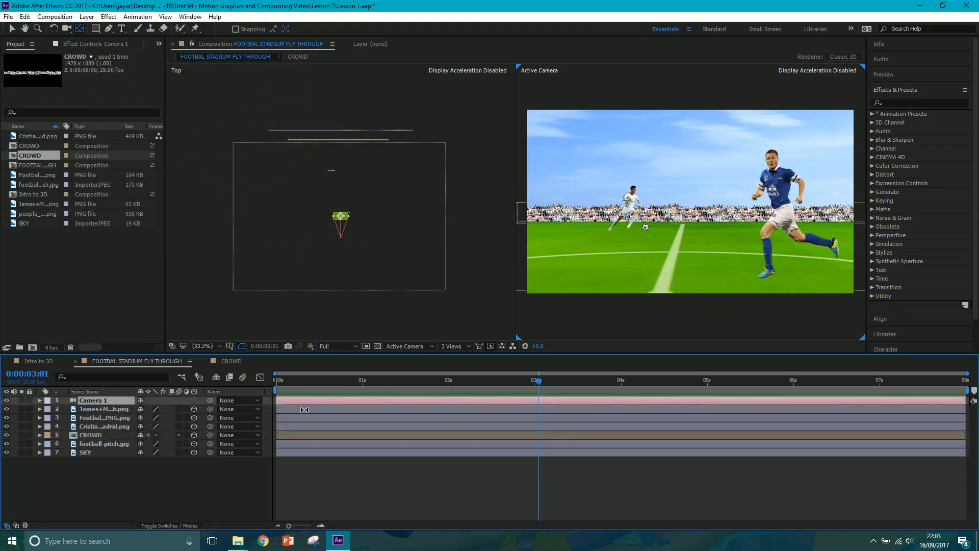
# Step: Set starting keyframes for the camera's Point of Interest and Position at 0:00:00:00
pyautogui.click(40, 400)
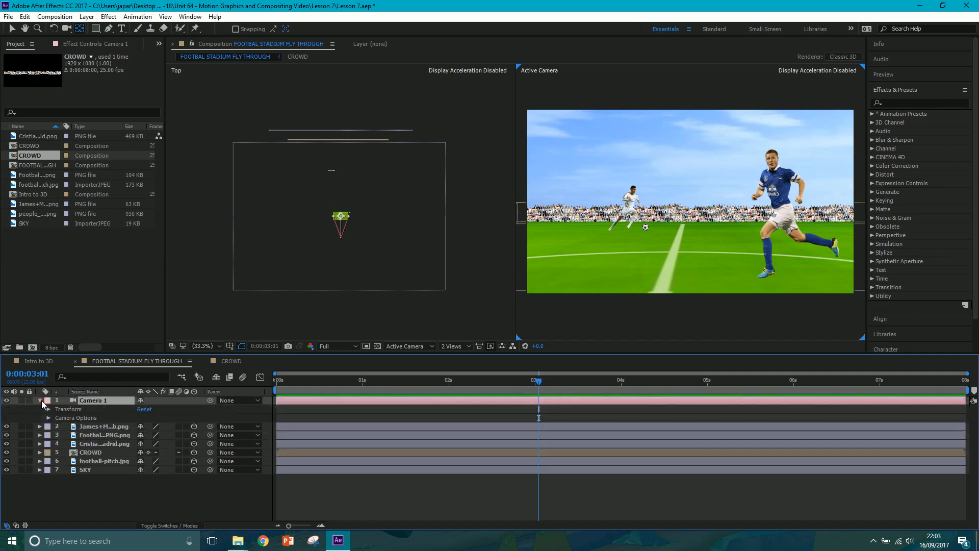
pyautogui.click(49, 410)
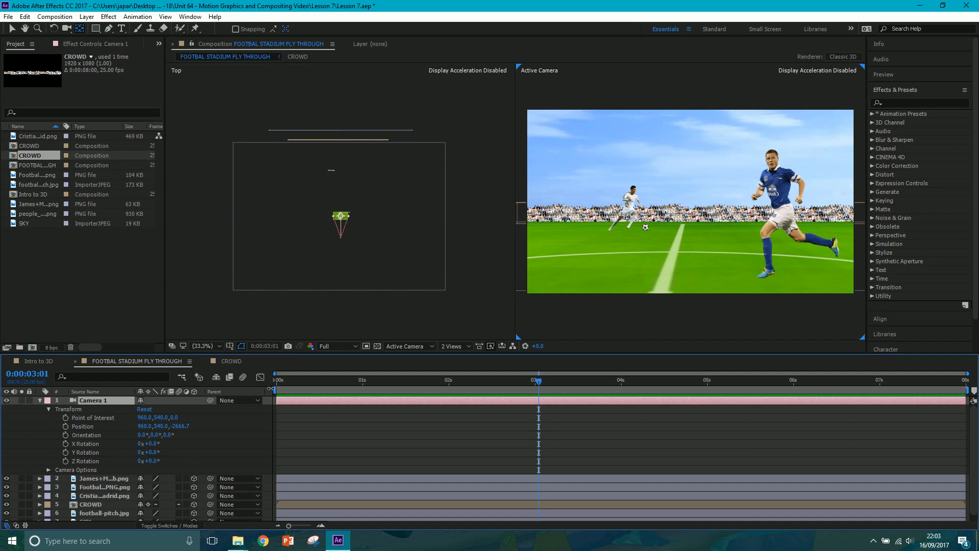
pyautogui.moveTo(285, 382); pyautogui.dragTo(276, 391)
pyautogui.click(65, 418)
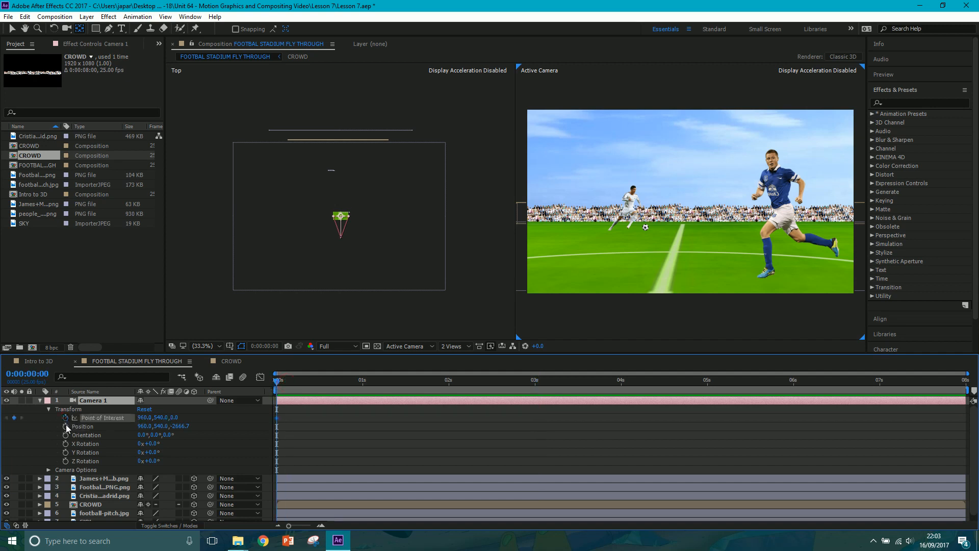
pyautogui.click(65, 426)
# Step: Move the camera in the top view to position 1024, 540, -2138.7 with its point of interest at 1024, 540, 528
pyautogui.scroll(2, 347, 242)
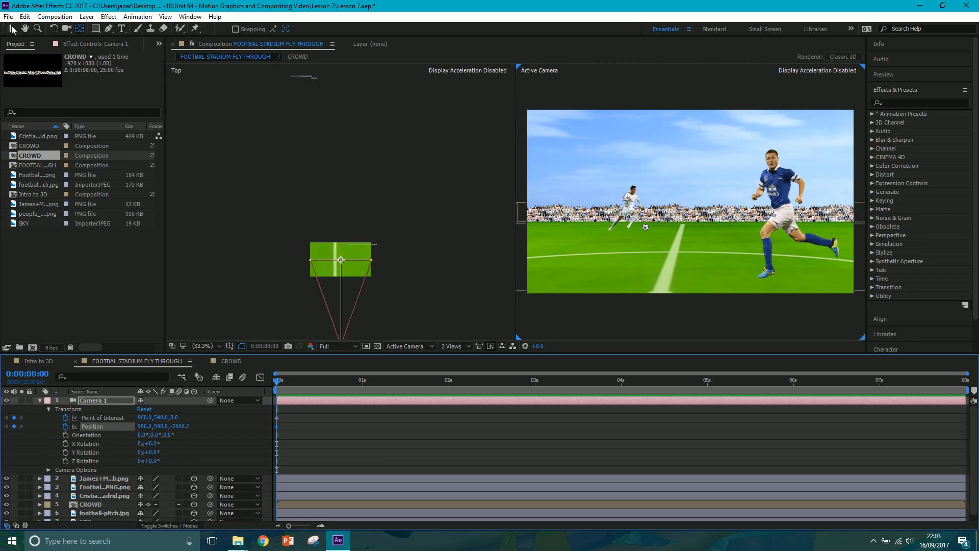
pyautogui.click(11, 29)
pyautogui.moveTo(405, 224); pyautogui.dragTo(393, 153)
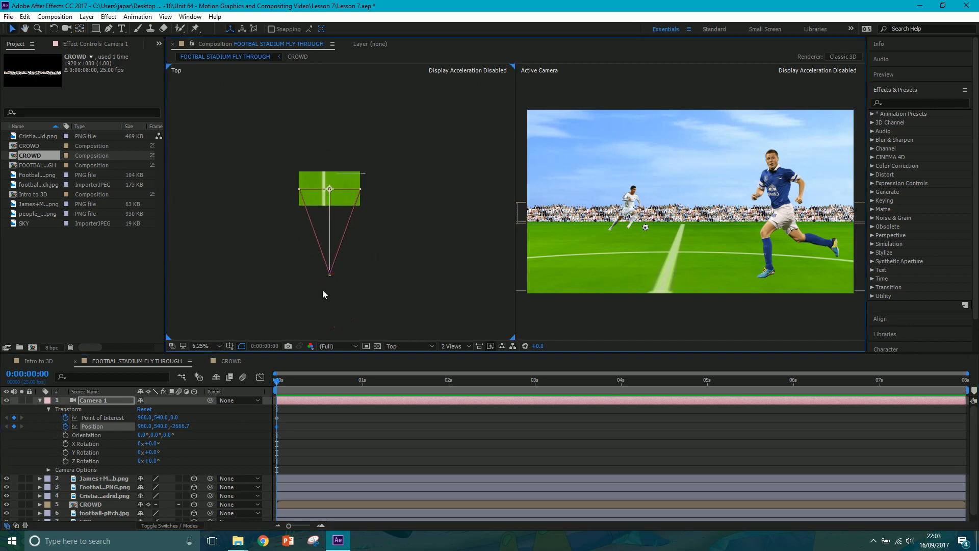
pyautogui.scroll(1, 332, 281)
pyautogui.moveTo(342, 272); pyautogui.dragTo(344, 237)
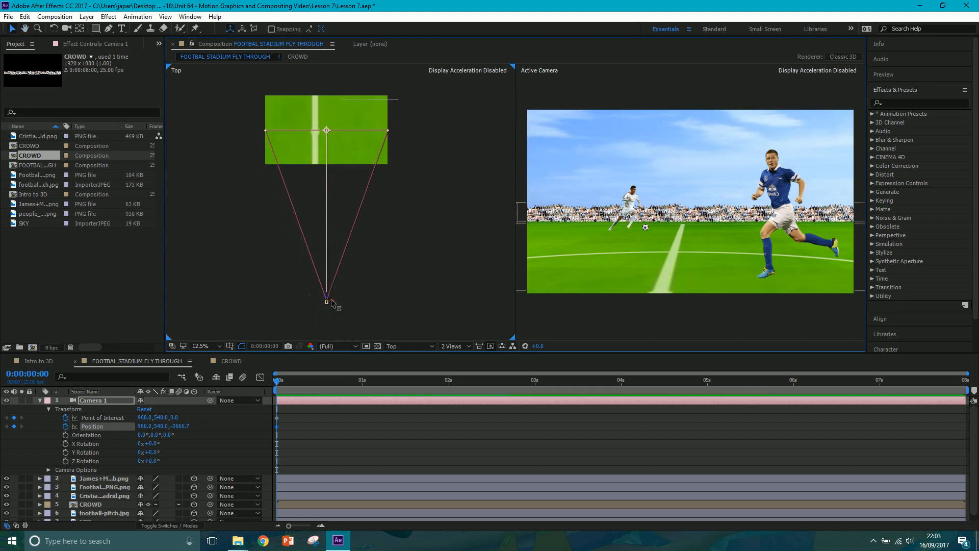
pyautogui.moveTo(335, 303); pyautogui.dragTo(338, 261)
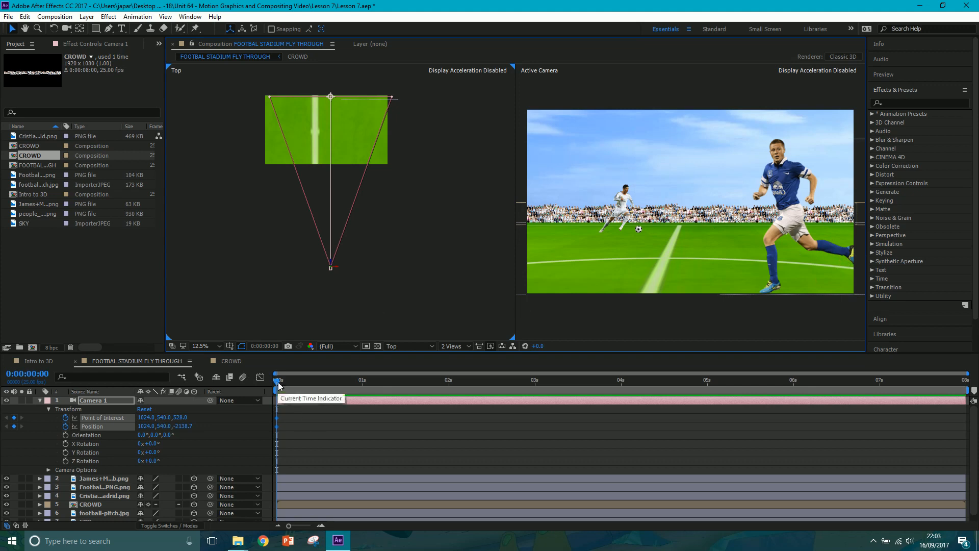
# Step: At 0:00:06:00, move the camera in the top view to position 104, 540, 2389.3 with its point of interest at 80, 540, 5112
pyautogui.moveTo(278, 385); pyautogui.dragTo(793, 387)
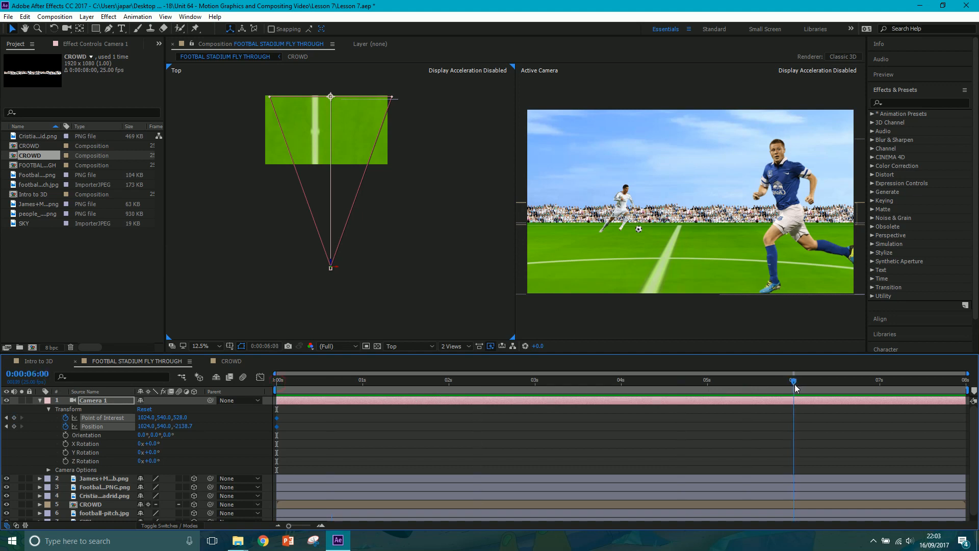
pyautogui.moveTo(332, 238); pyautogui.dragTo(338, 124)
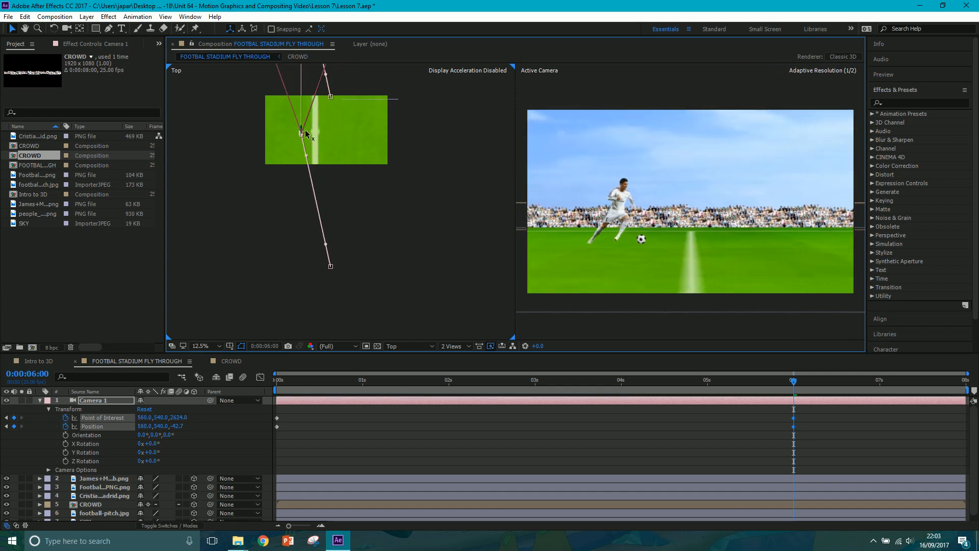
pyautogui.press('space')
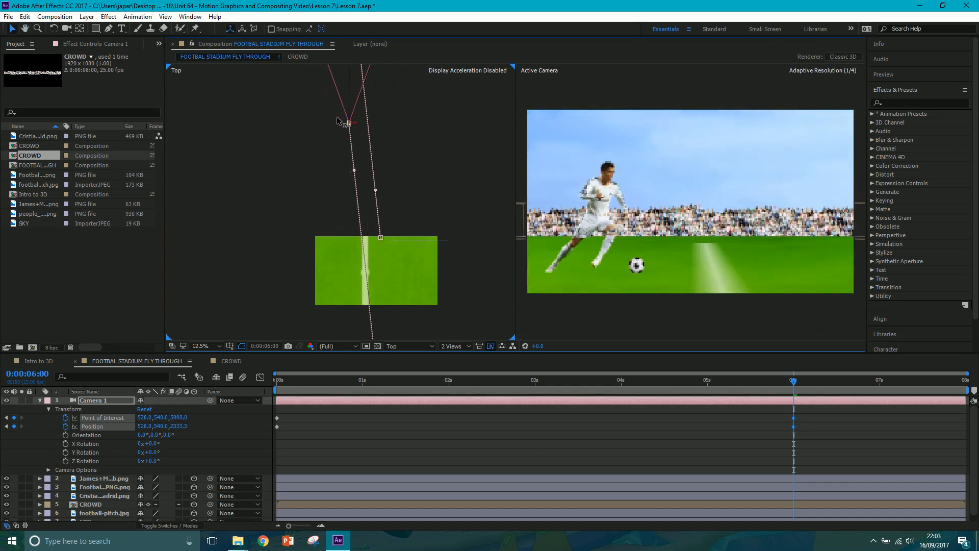
pyautogui.moveTo(368, 105); pyautogui.dragTo(403, 262)
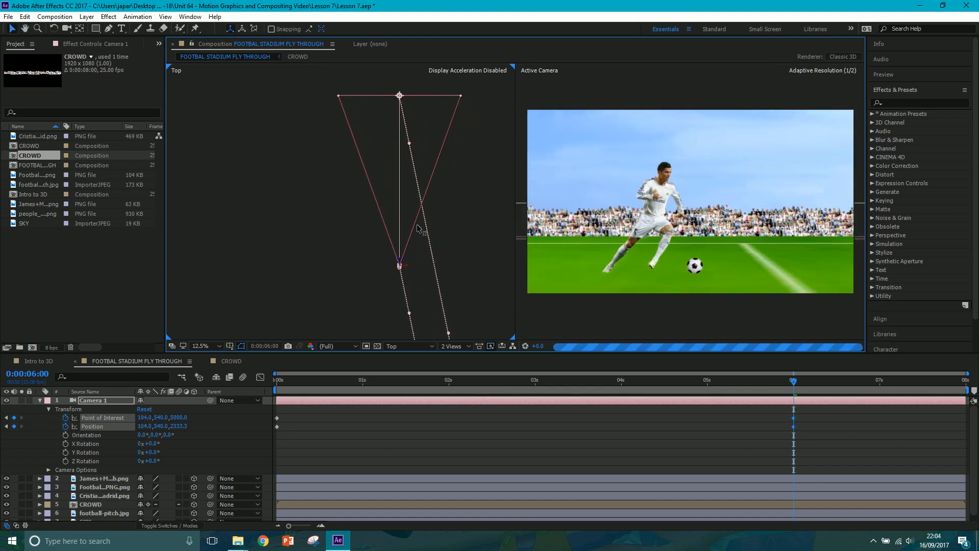
pyautogui.moveTo(422, 203); pyautogui.dragTo(422, 226)
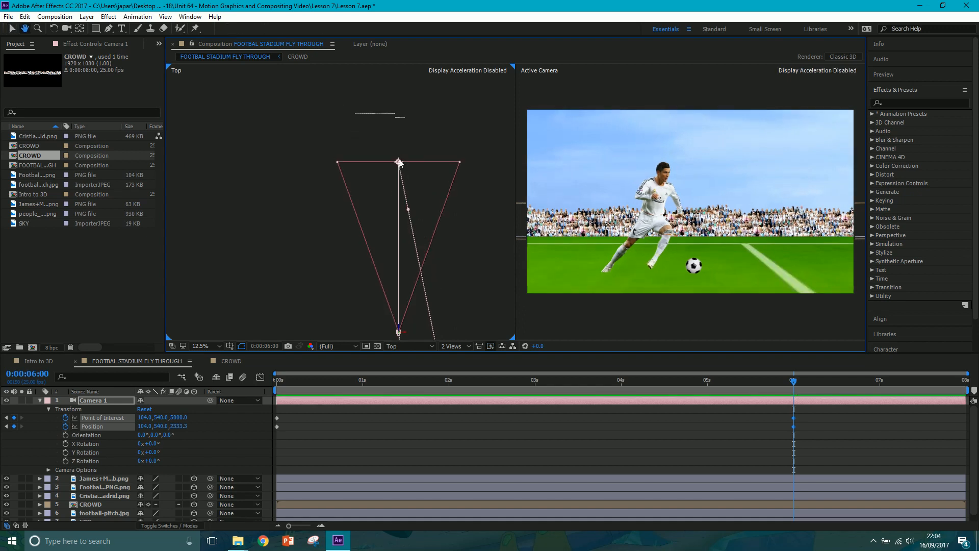
pyautogui.press('v')
pyautogui.moveTo(399, 324); pyautogui.dragTo(399, 320)
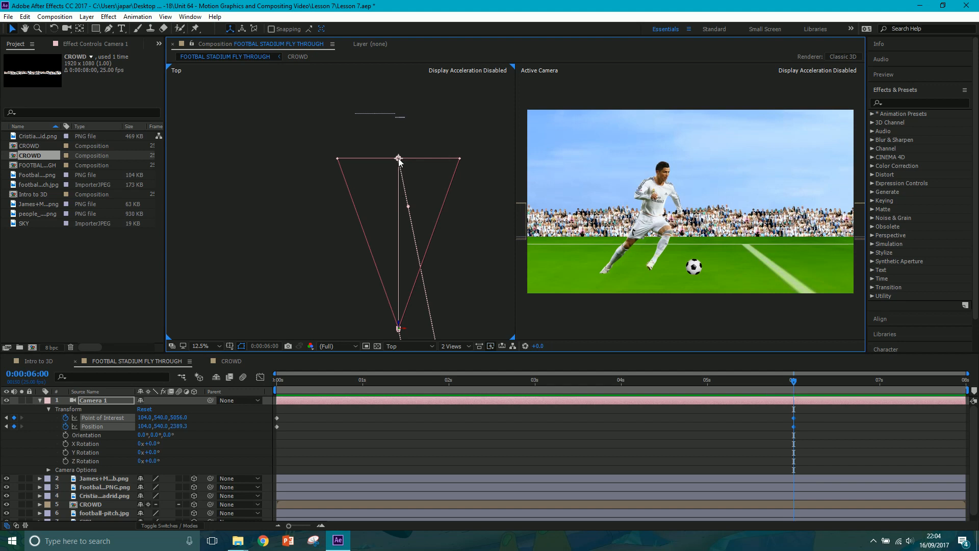
pyautogui.moveTo(399, 159); pyautogui.dragTo(393, 159)
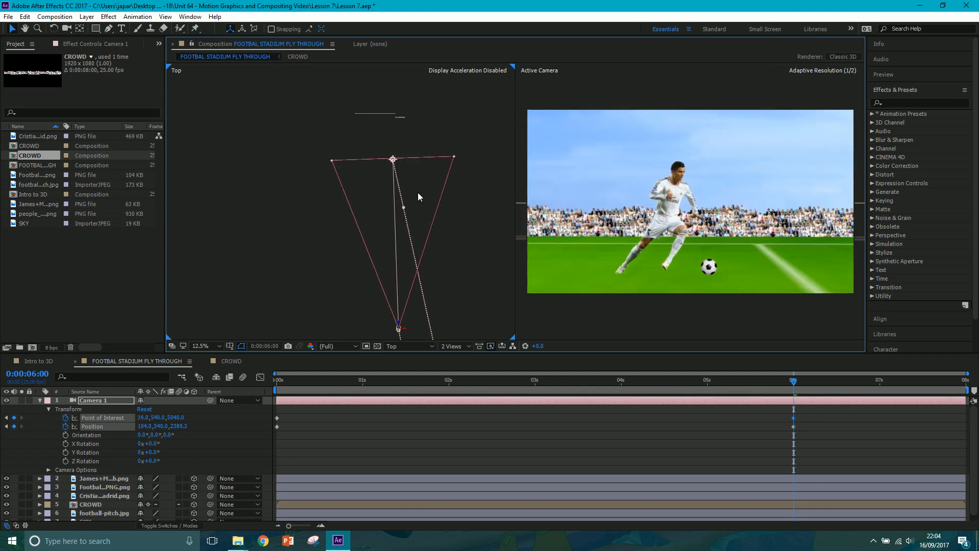
pyautogui.moveTo(392, 159); pyautogui.dragTo(397, 154)
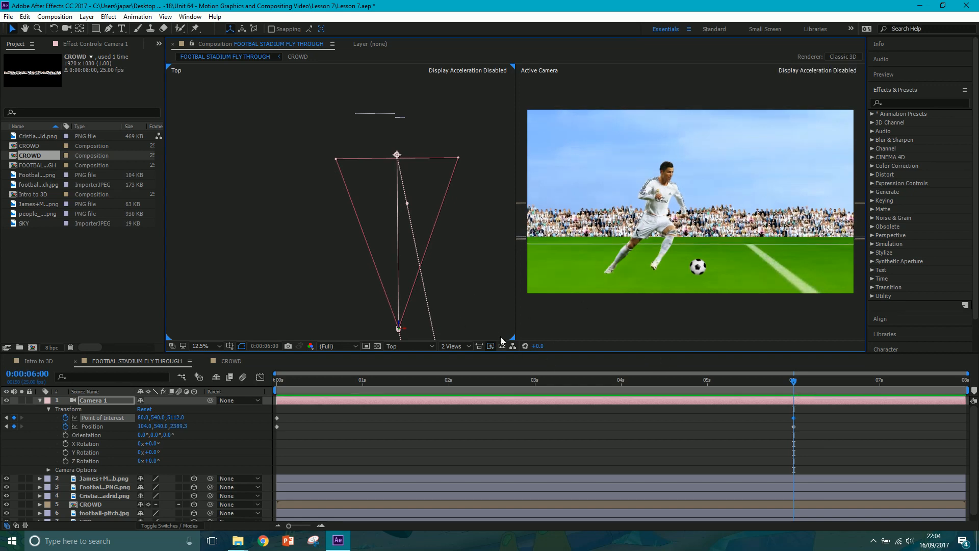
# Step: Review the whole camera path in the top view and preview the camera's motion up to about 0:00:06:00
pyautogui.press(',')
pyautogui.press(',')
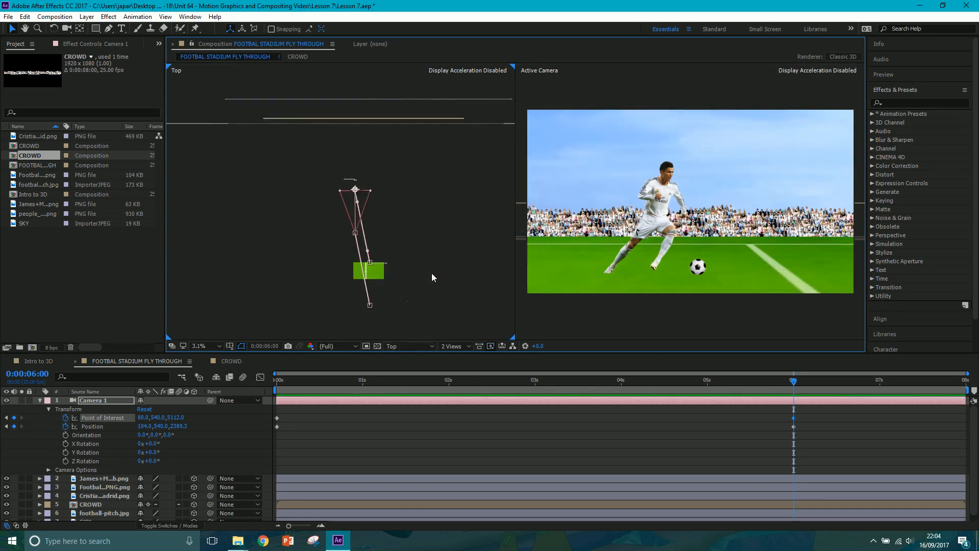
pyautogui.moveTo(449, 282); pyautogui.dragTo(421, 245)
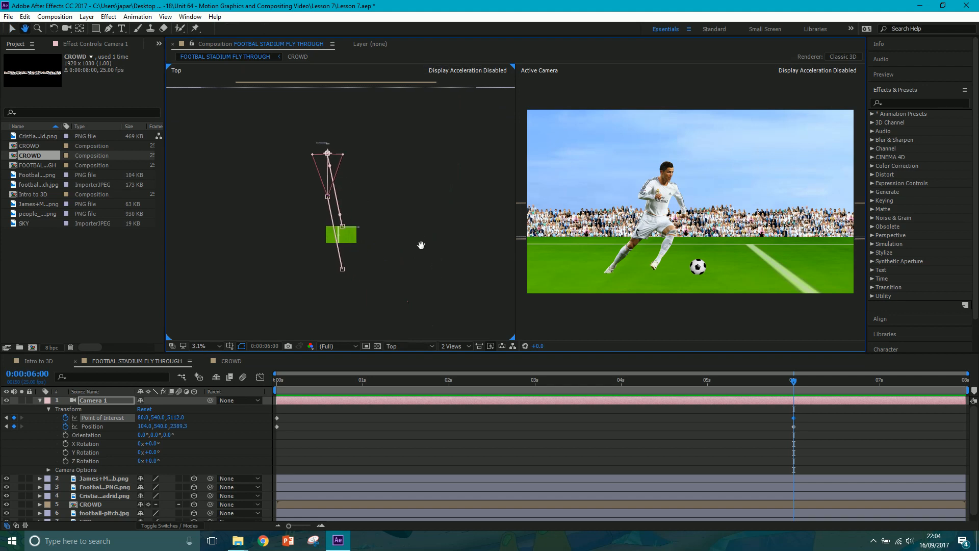
pyautogui.press('v')
pyautogui.moveTo(351, 381); pyautogui.dragTo(449, 388)
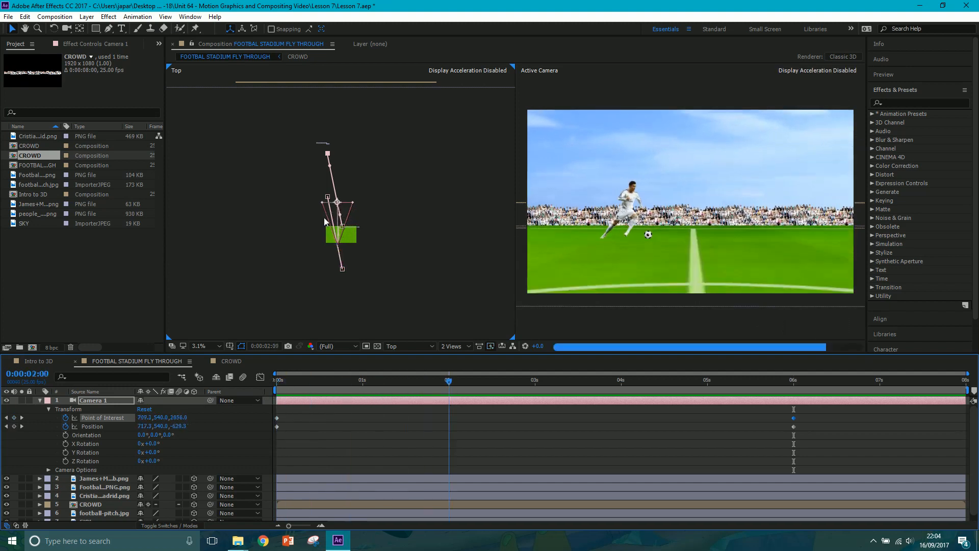
pyautogui.press('space')
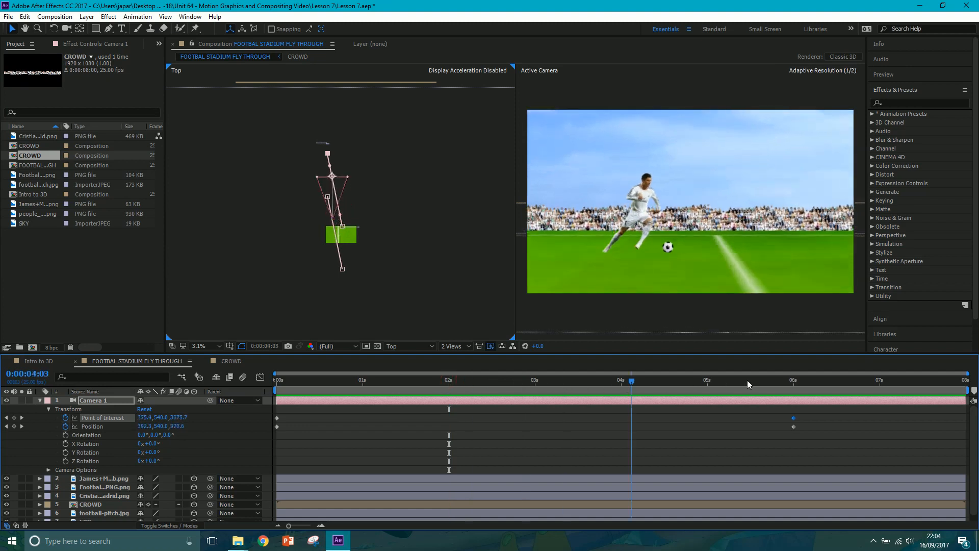
pyautogui.click(797, 384)
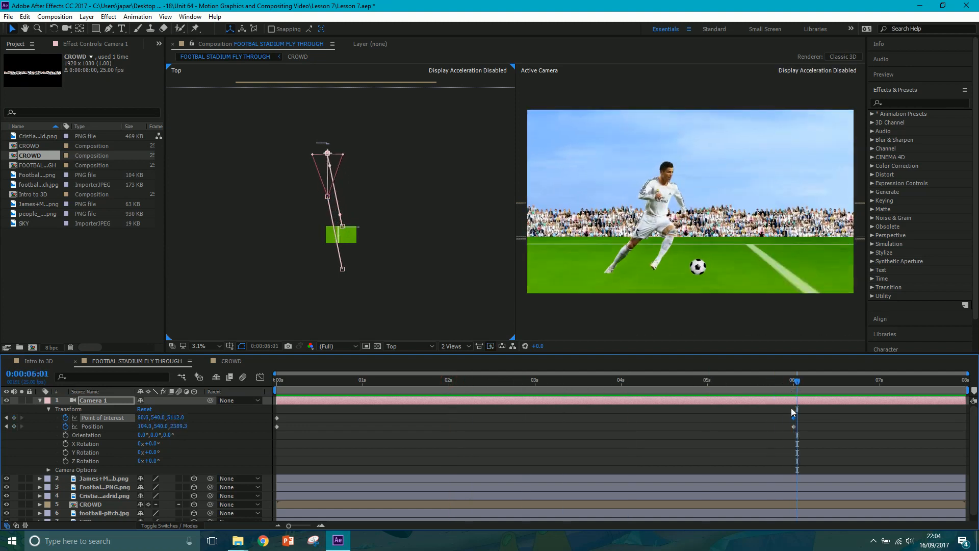
# Step: Apply Easy Ease to all of the camera's Point of Interest and Position keyframes, return to 0:00:00:00 and collapse the camera's properties
pyautogui.moveTo(825, 444); pyautogui.dragTo(280, 408)
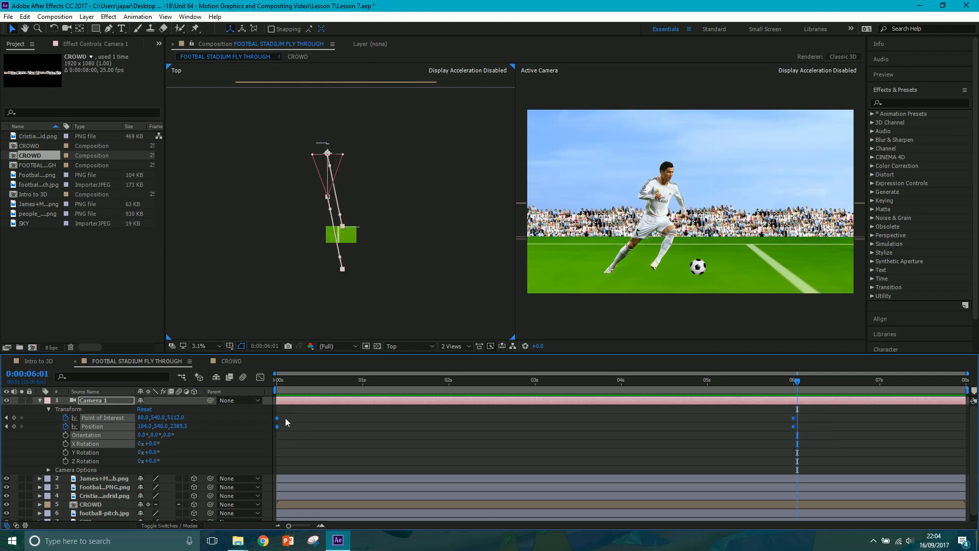
pyautogui.rightClick(278, 420)
pyautogui.moveTo(301, 412)
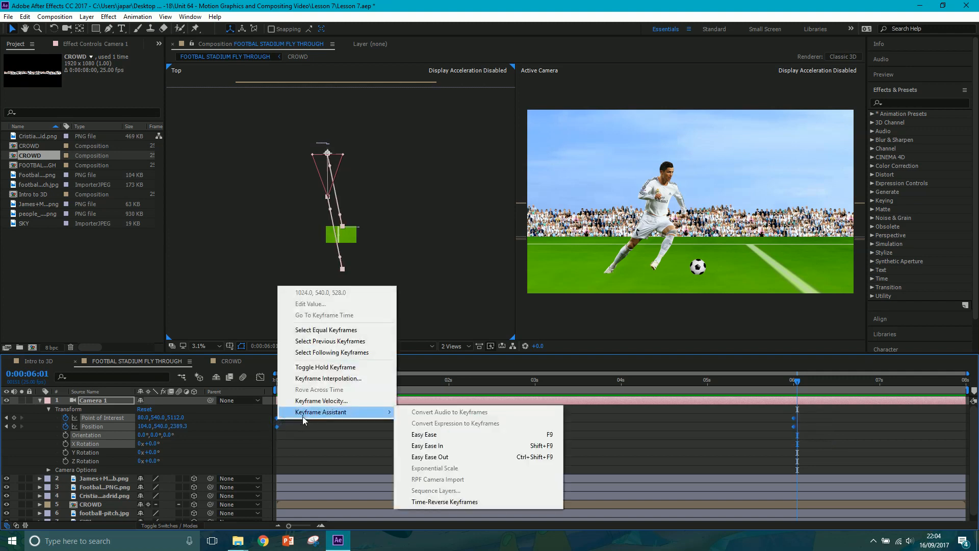
pyautogui.click(439, 434)
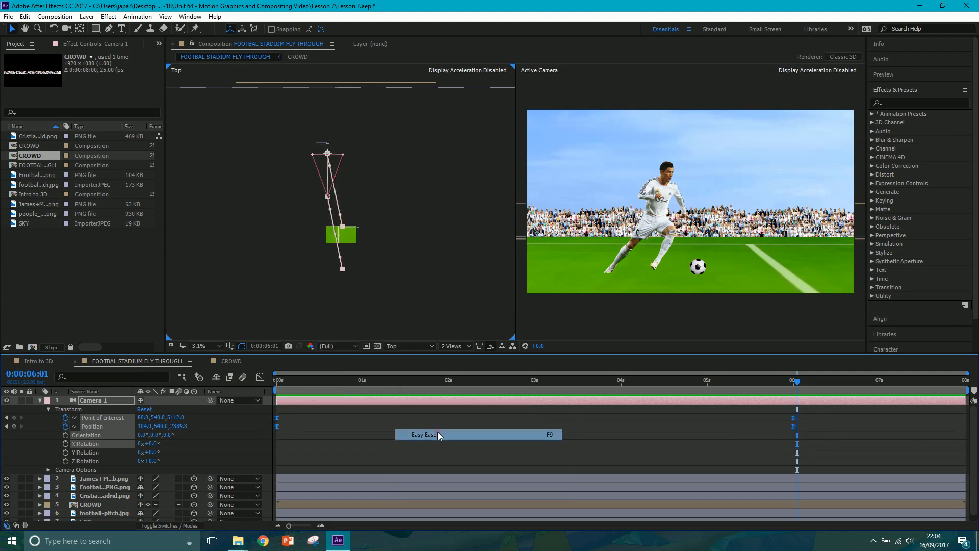
pyautogui.click(298, 381)
pyautogui.press('Home')
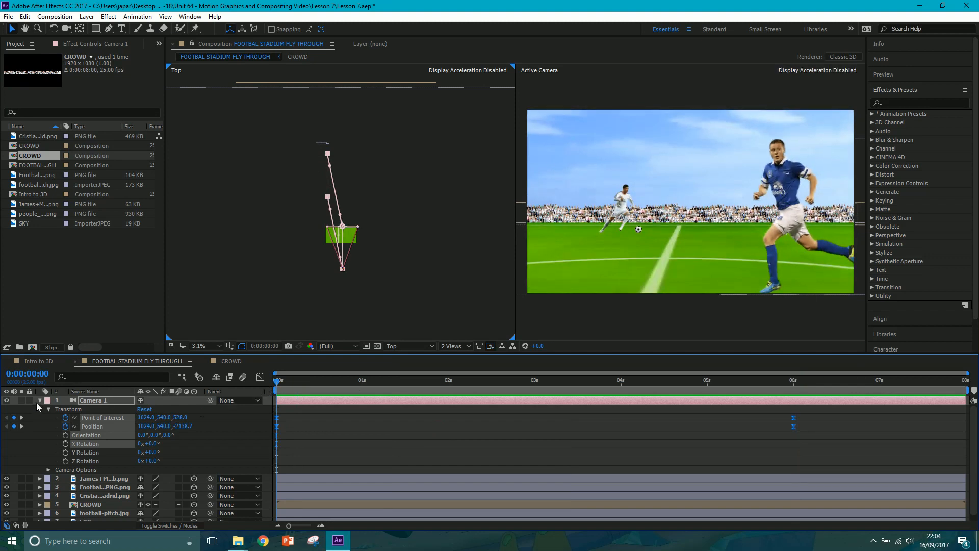
pyautogui.click(40, 400)
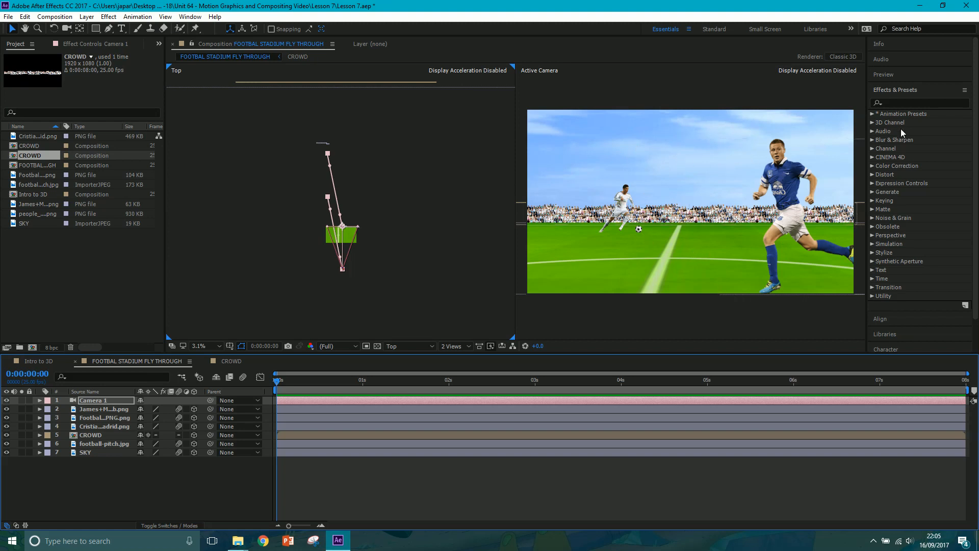
# Step: Apply the Hue/Saturation effect to the football-pitch.jpg layer
pyautogui.click(99, 445)
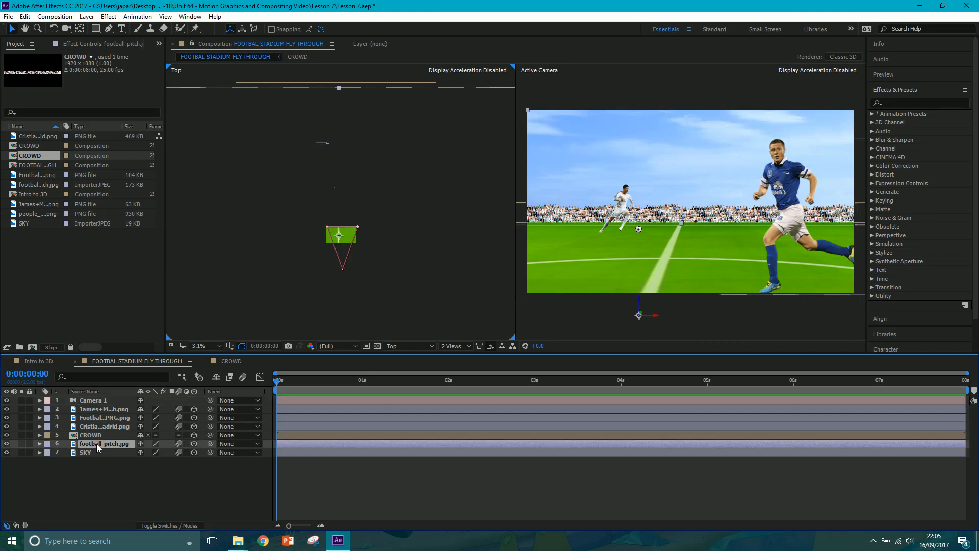
pyautogui.click(893, 102)
pyautogui.write('hue')
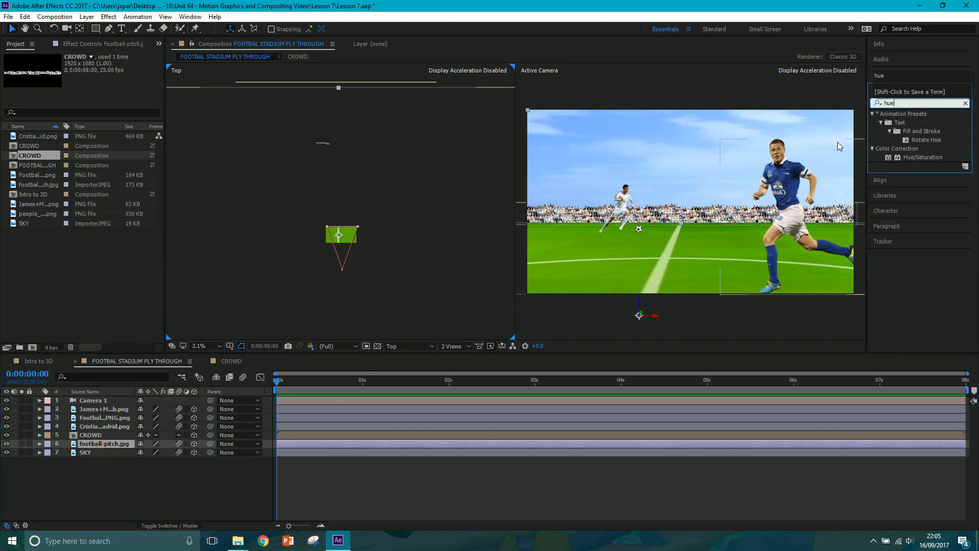
pyautogui.click(930, 157)
pyautogui.moveTo(931, 154); pyautogui.dragTo(104, 446)
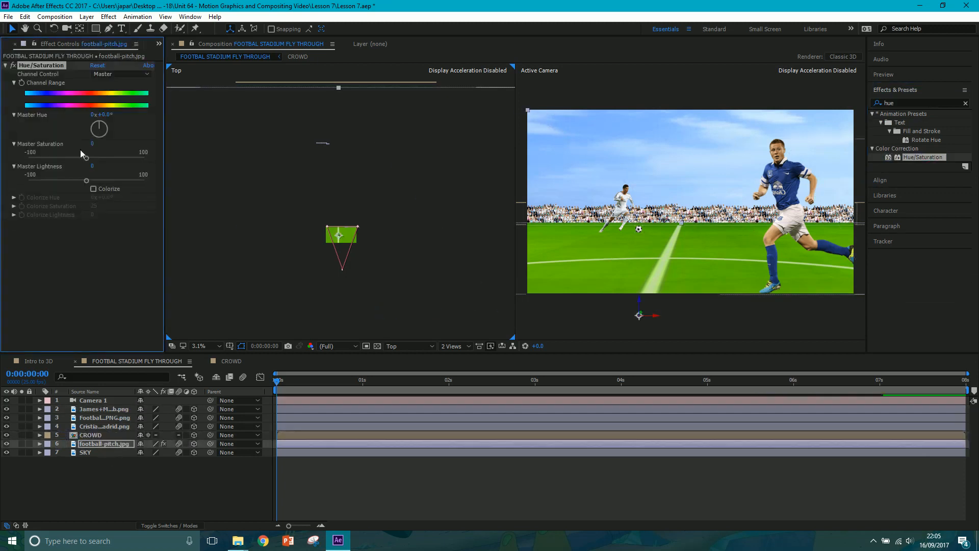
# Step: Set the pitch's Master Saturation to -25 and raise its Master Lightness slightly above zero
pyautogui.moveTo(76, 161); pyautogui.dragTo(96, 181)
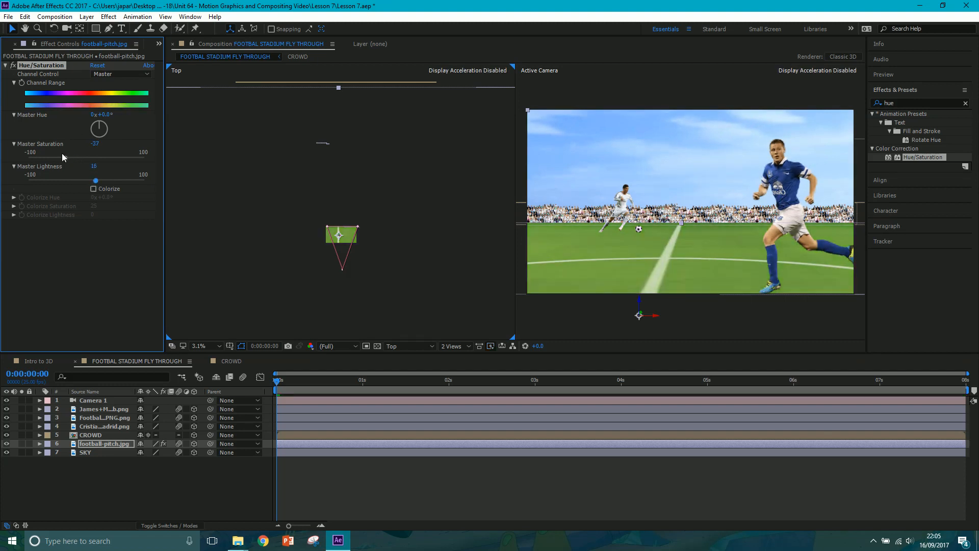
pyautogui.moveTo(69, 161); pyautogui.dragTo(72, 160)
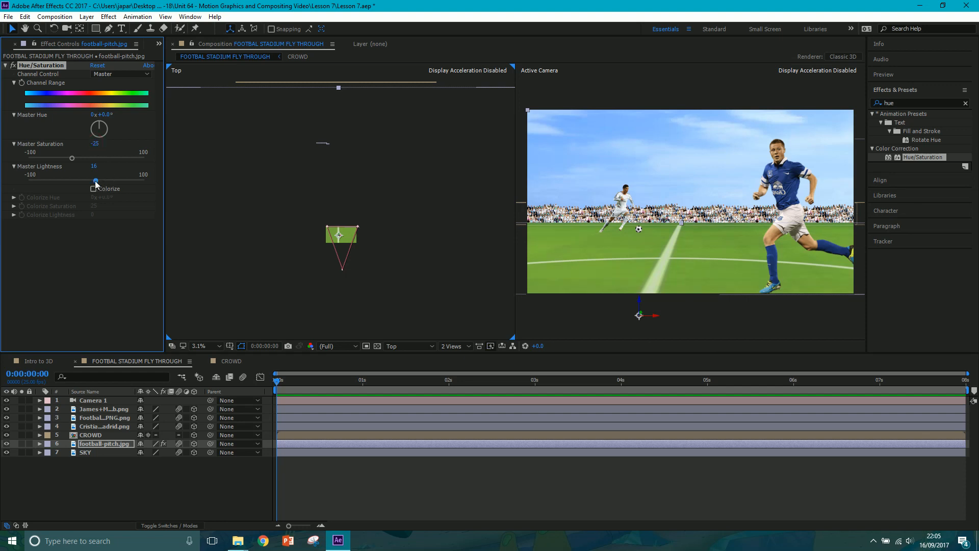
pyautogui.moveTo(95, 181); pyautogui.dragTo(90, 181)
# Step: Reveal the camera's keyframes, end the work area at 7 seconds and trim the composition to it
pyautogui.click(724, 401)
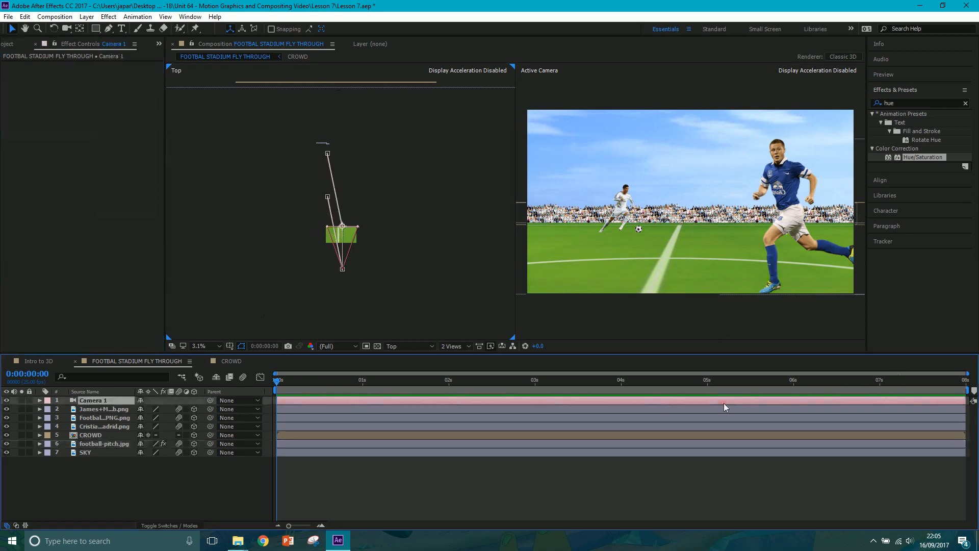
pyautogui.press('u')
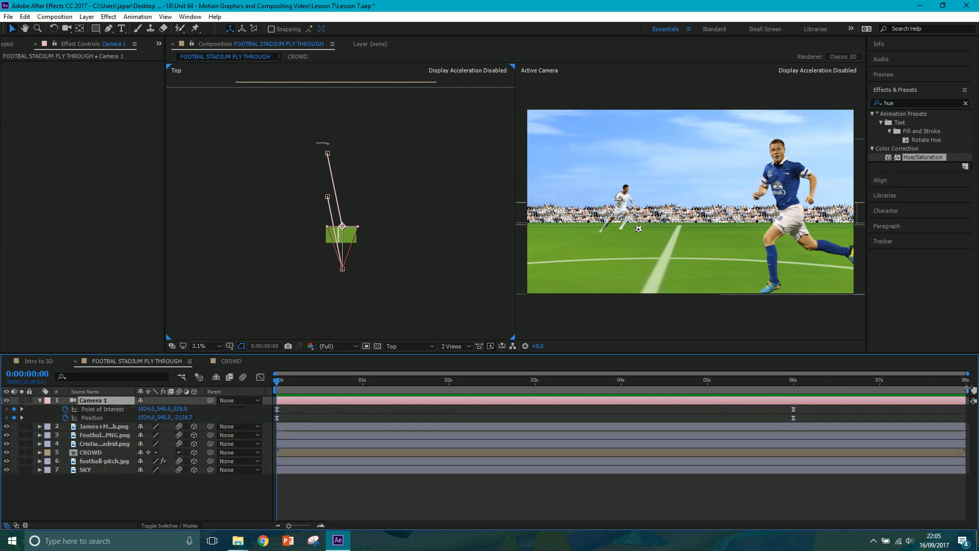
pyautogui.moveTo(971, 390); pyautogui.dragTo(883, 392)
pyautogui.rightClick(862, 391)
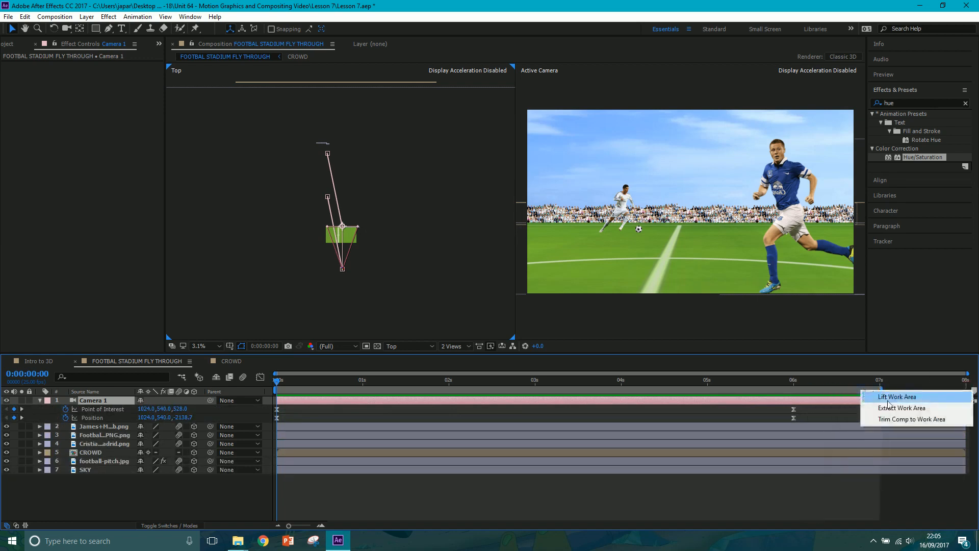
pyautogui.click(893, 418)
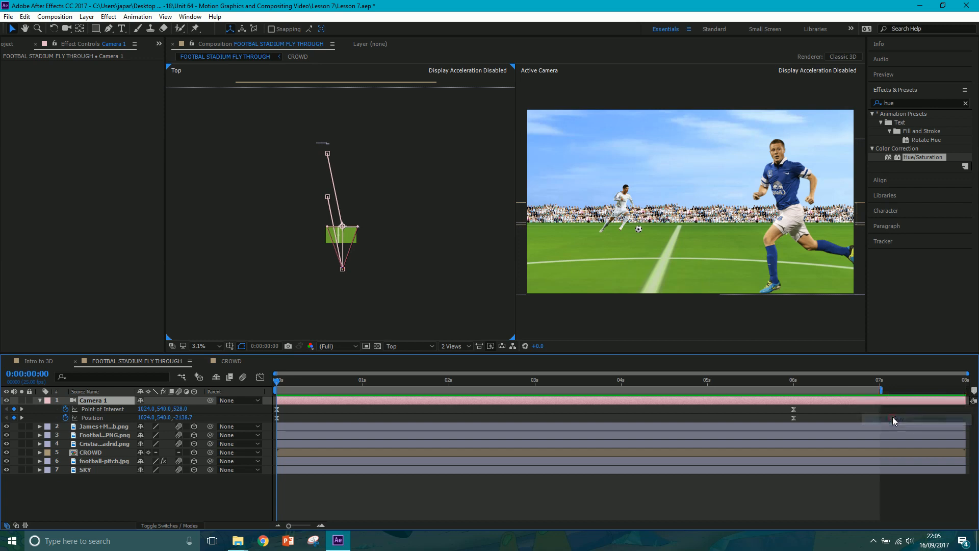
# Step: Open the preview settings and play back the camera fly-through in the trimmed composition
pyautogui.click(901, 74)
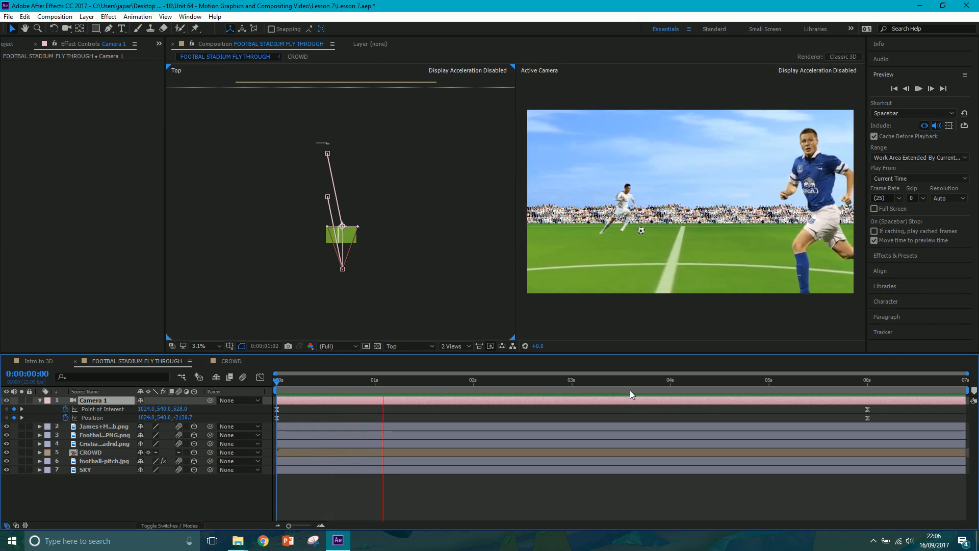
pyautogui.click(877, 540)
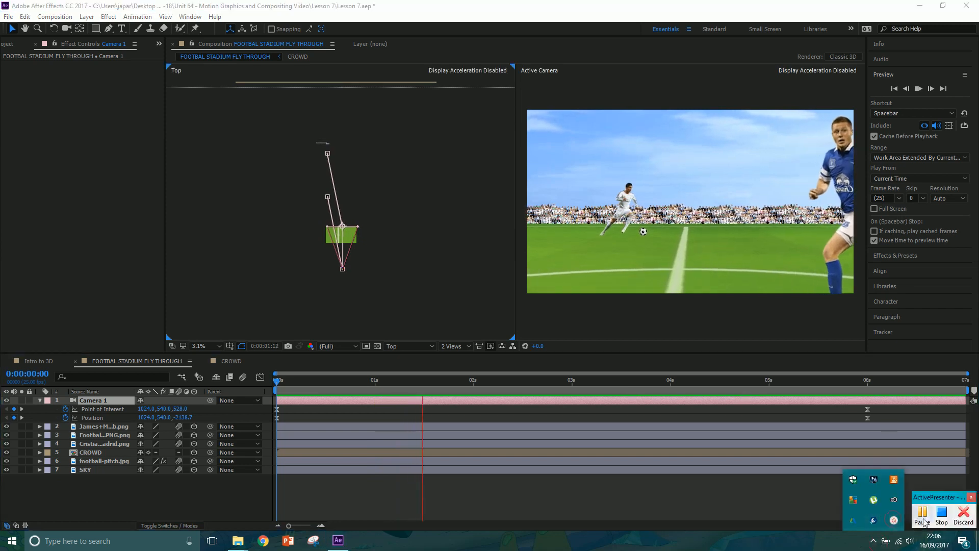
pyautogui.click(925, 512)
pyautogui.click(822, 498)
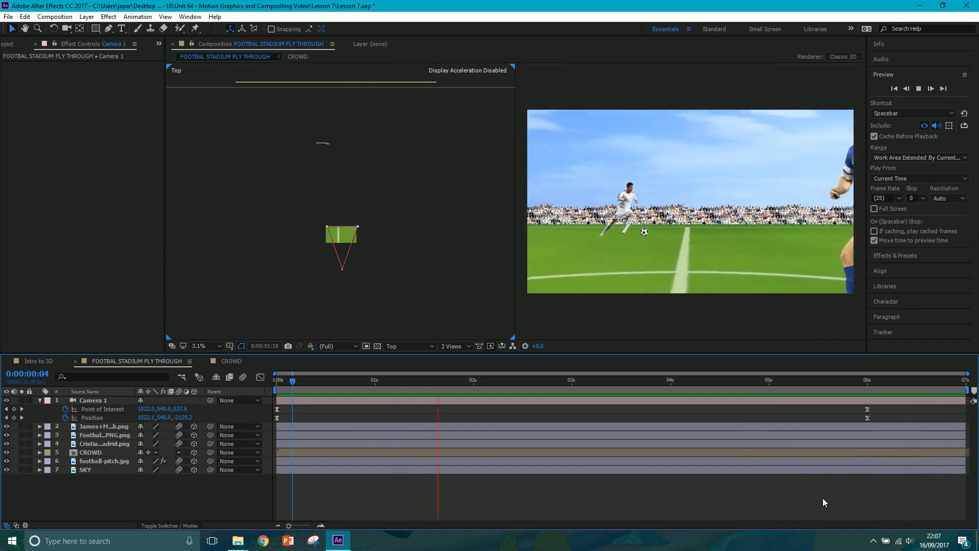
pyautogui.click(874, 540)
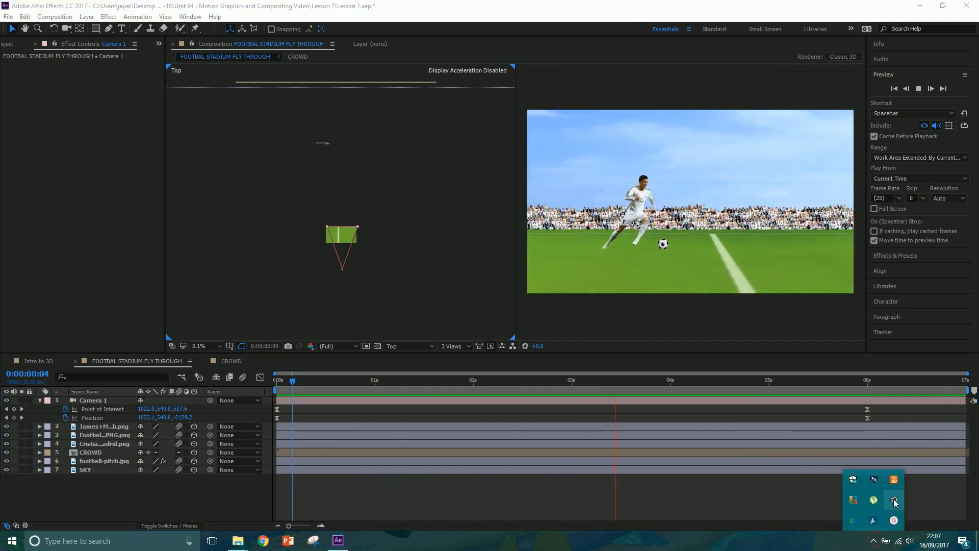